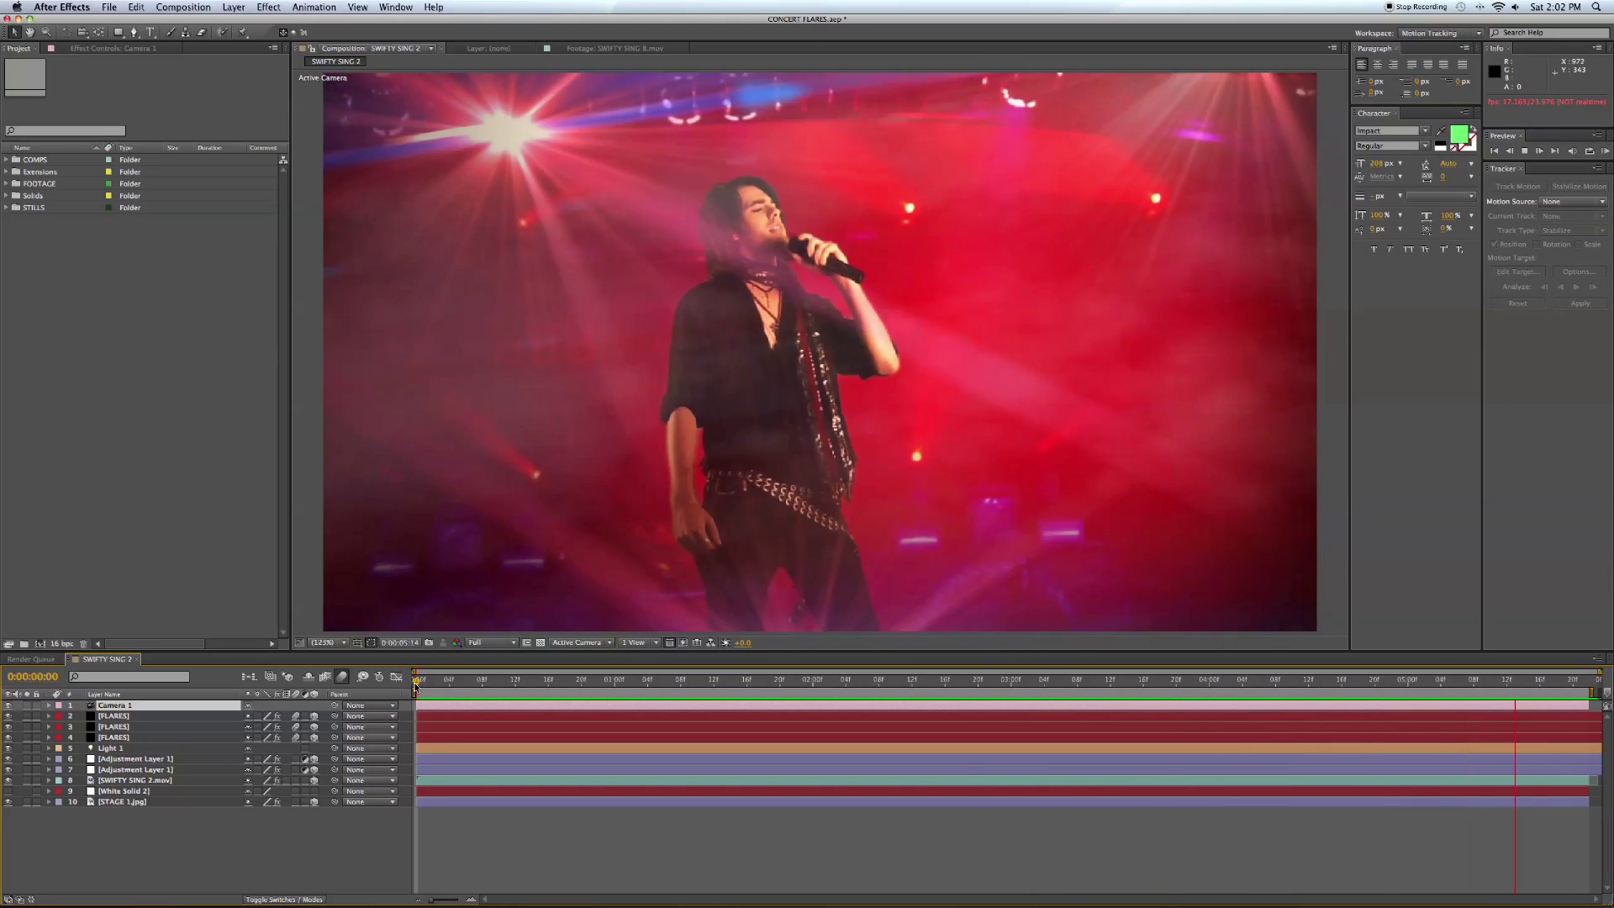
# Step: Create a composition with the DVCPRO HD 720 23.976 preset and place SWIFTY SING 2.mov from the FOOTAGE folder in it
pyautogui.click(183, 6)
pyautogui.click(173, 22)
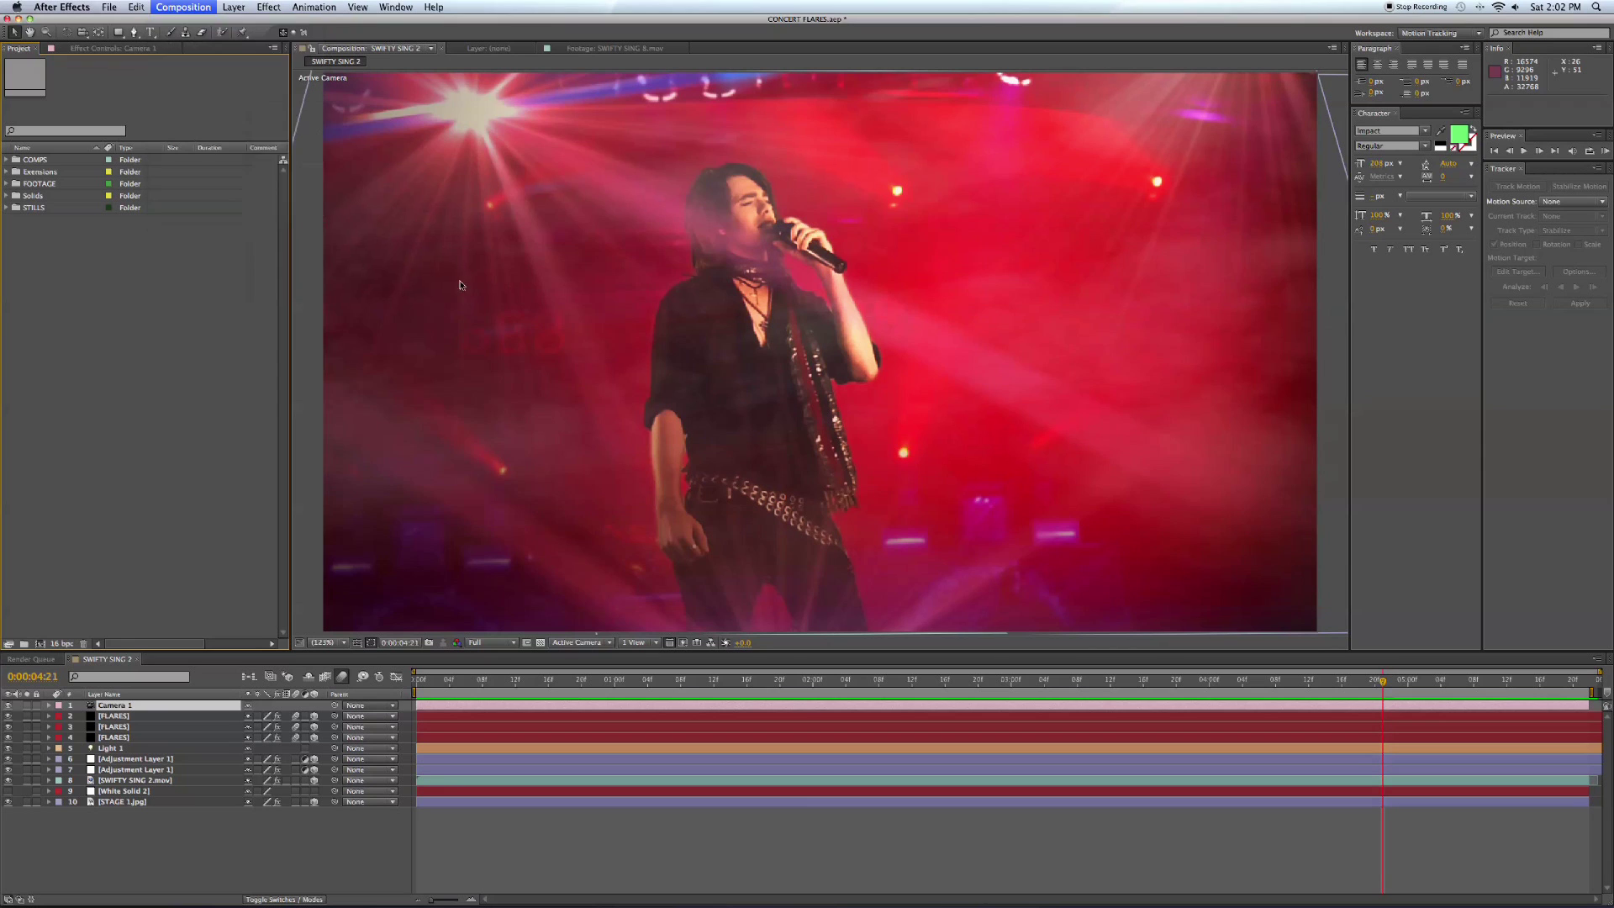
pyautogui.moveTo(415, 120); pyautogui.dragTo(780, 208)
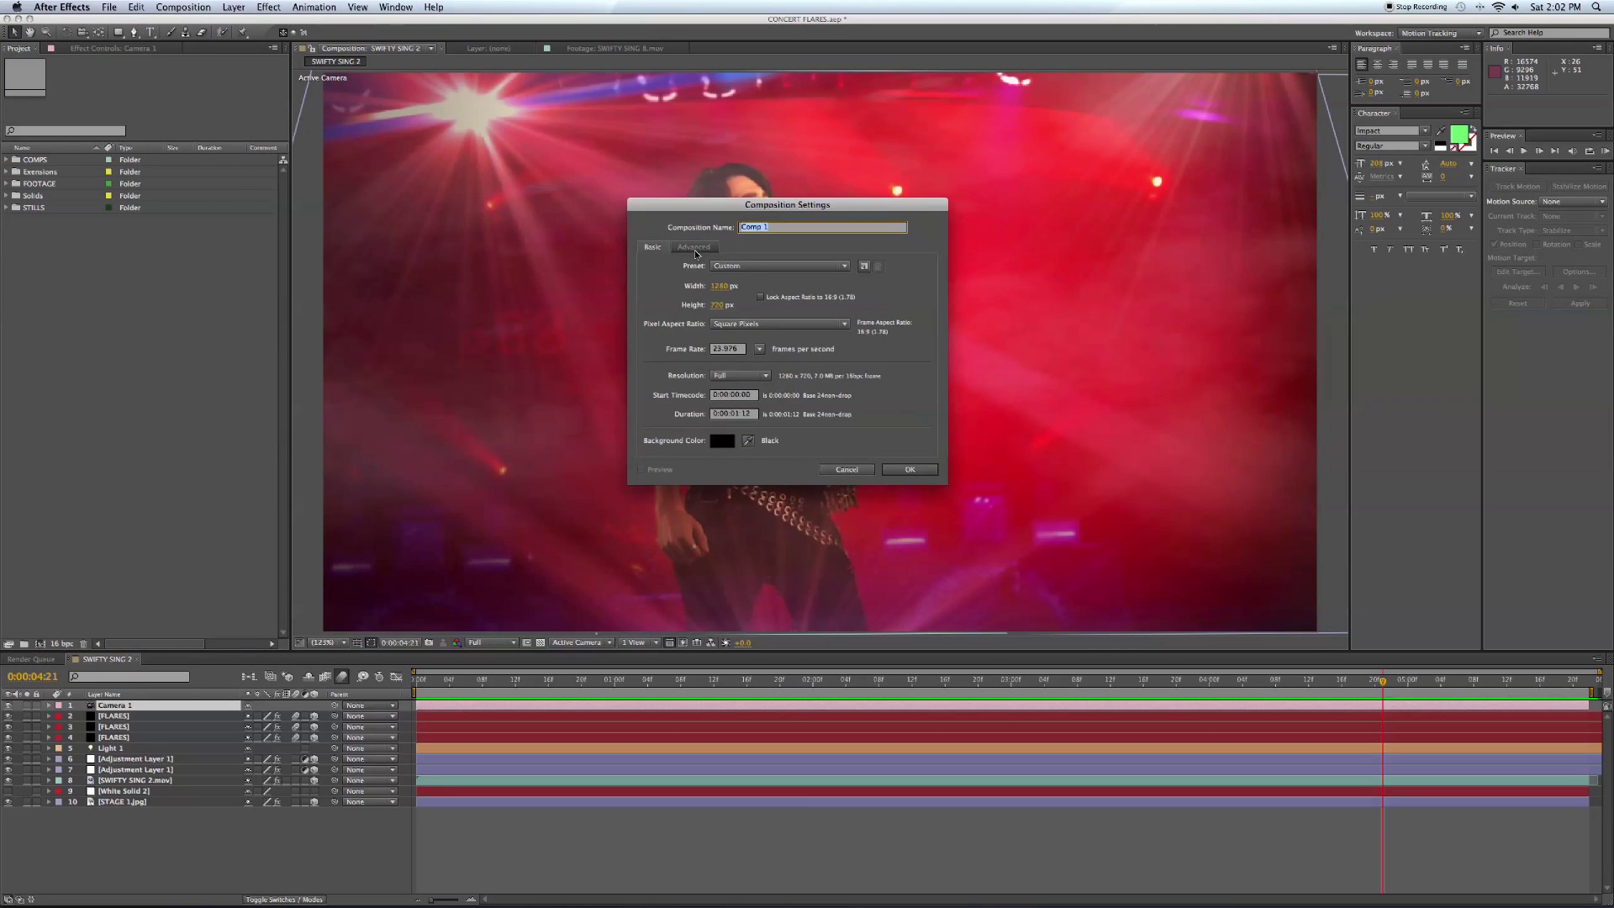
pyautogui.click(846, 267)
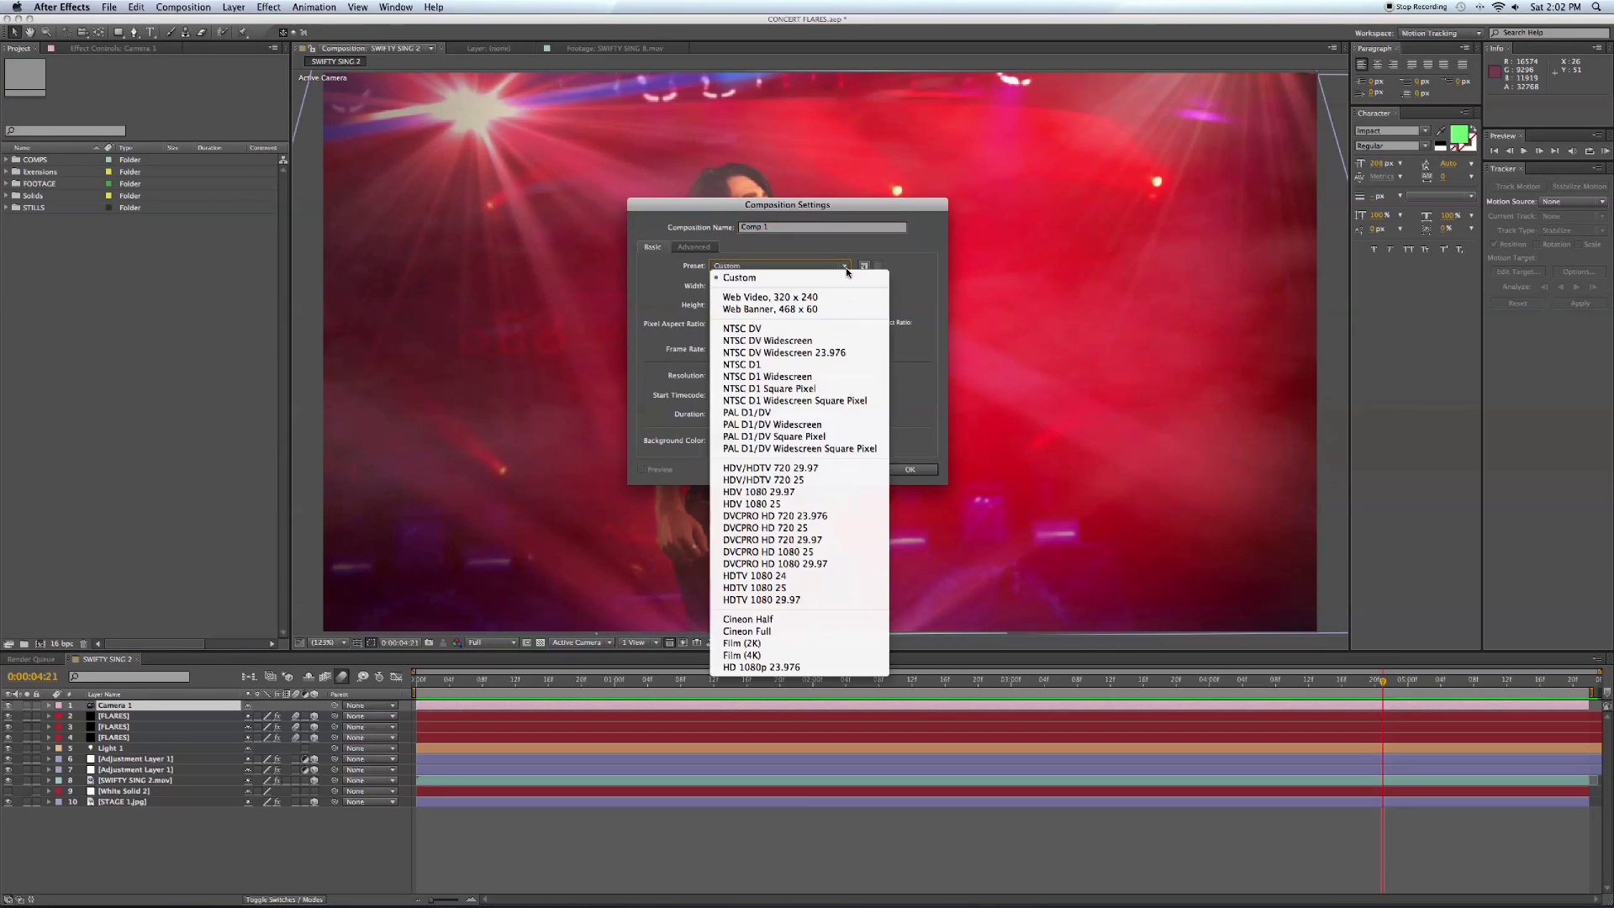
pyautogui.click(833, 517)
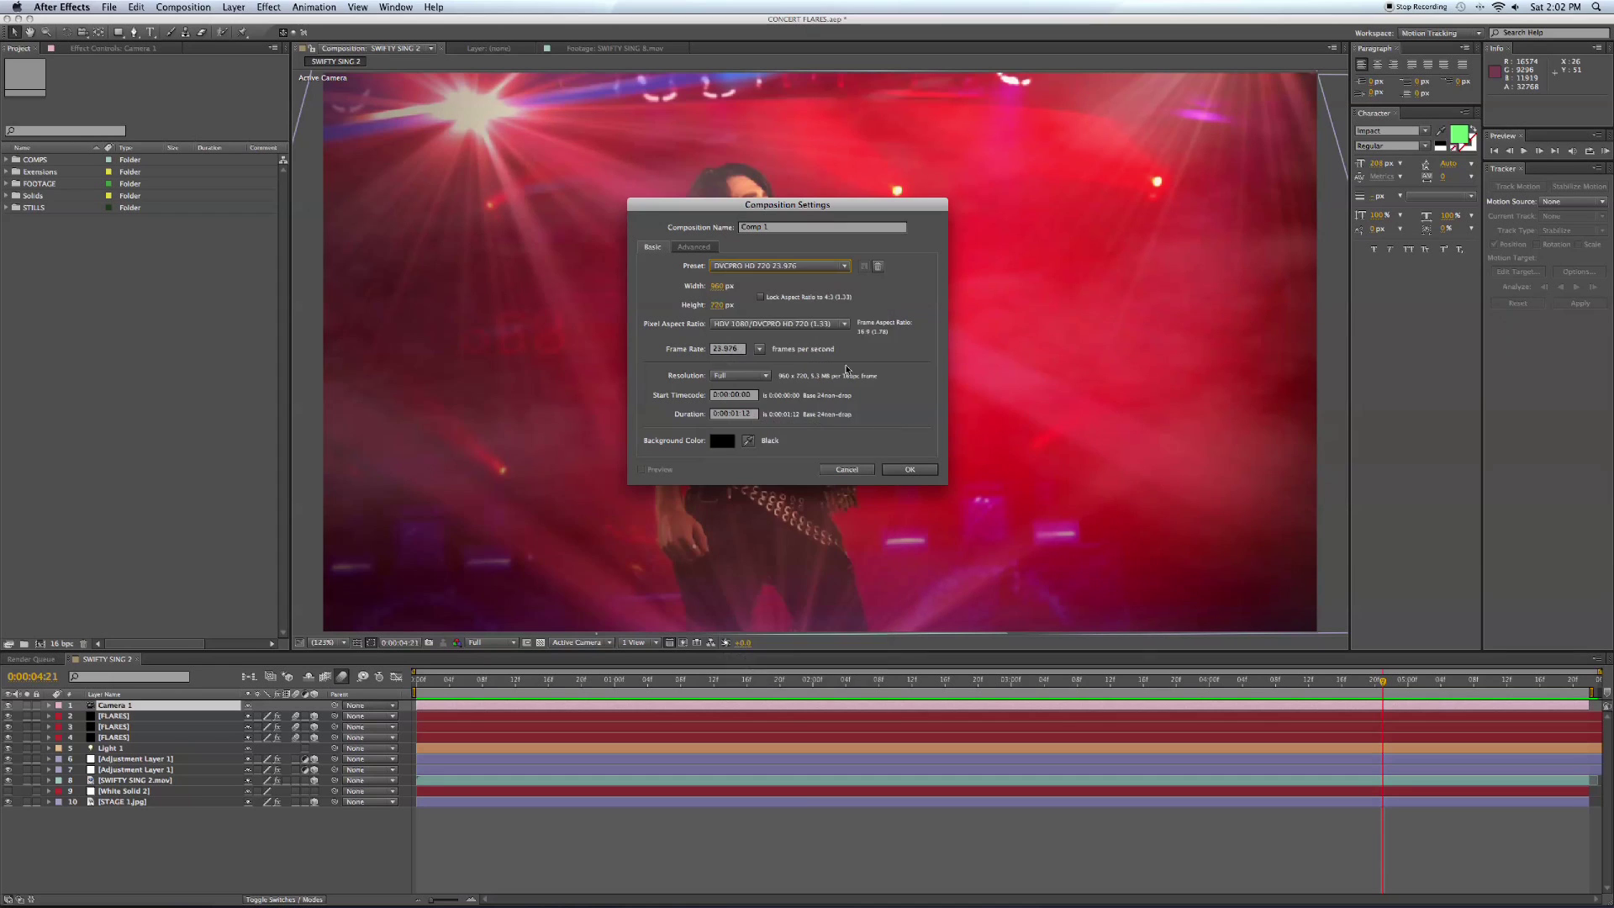
pyautogui.click(898, 472)
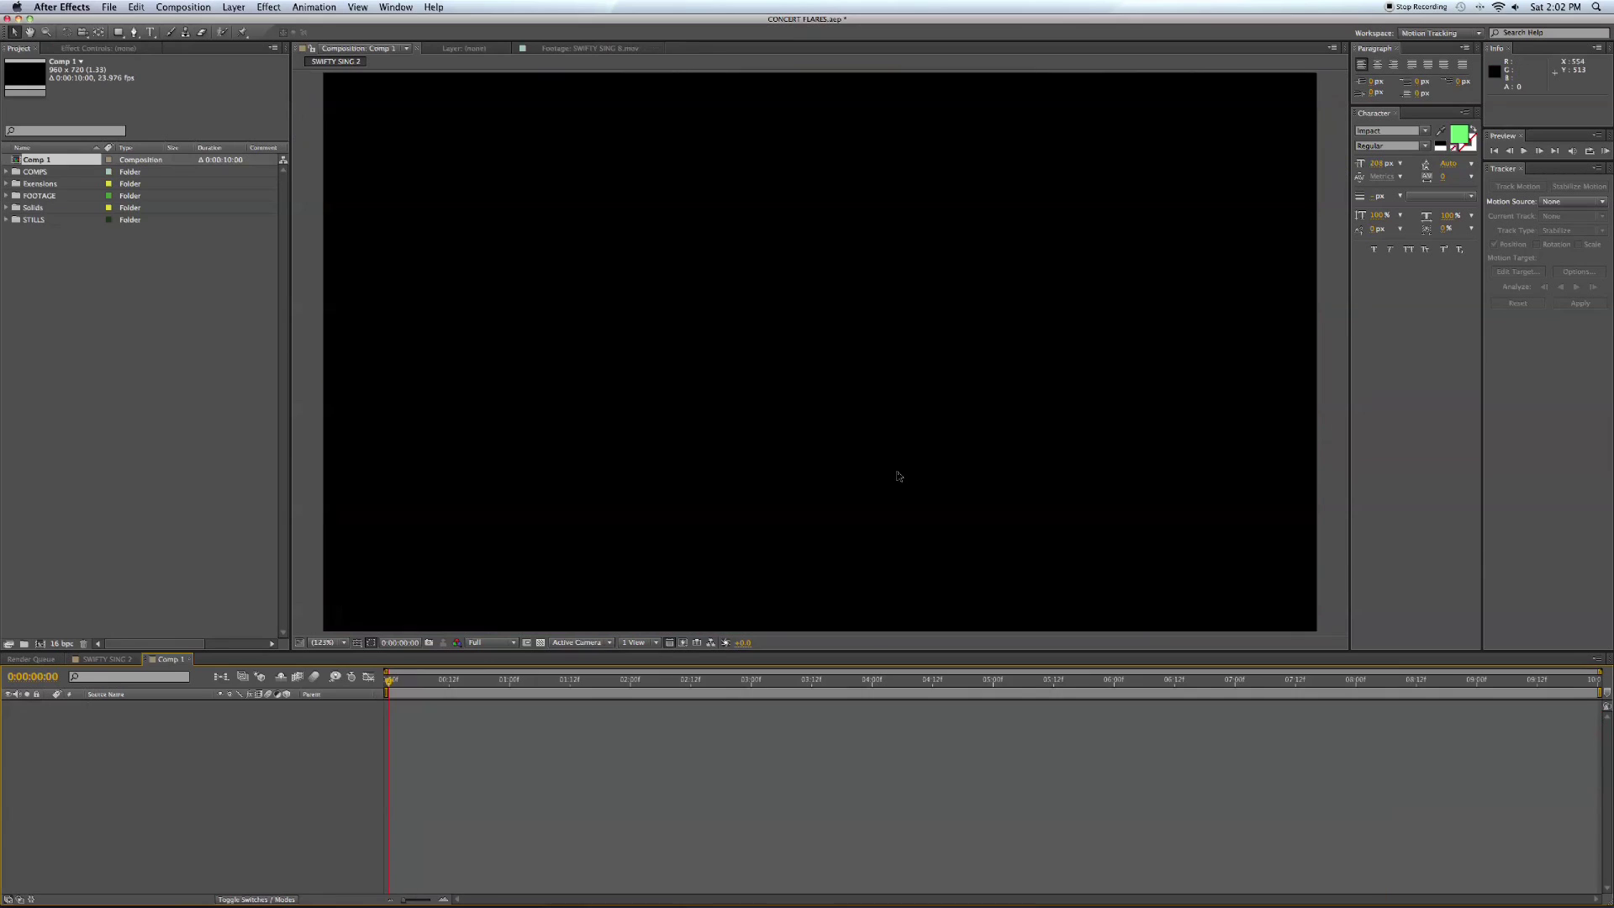
pyautogui.click(6, 196)
pyautogui.moveTo(26, 254); pyautogui.dragTo(578, 710)
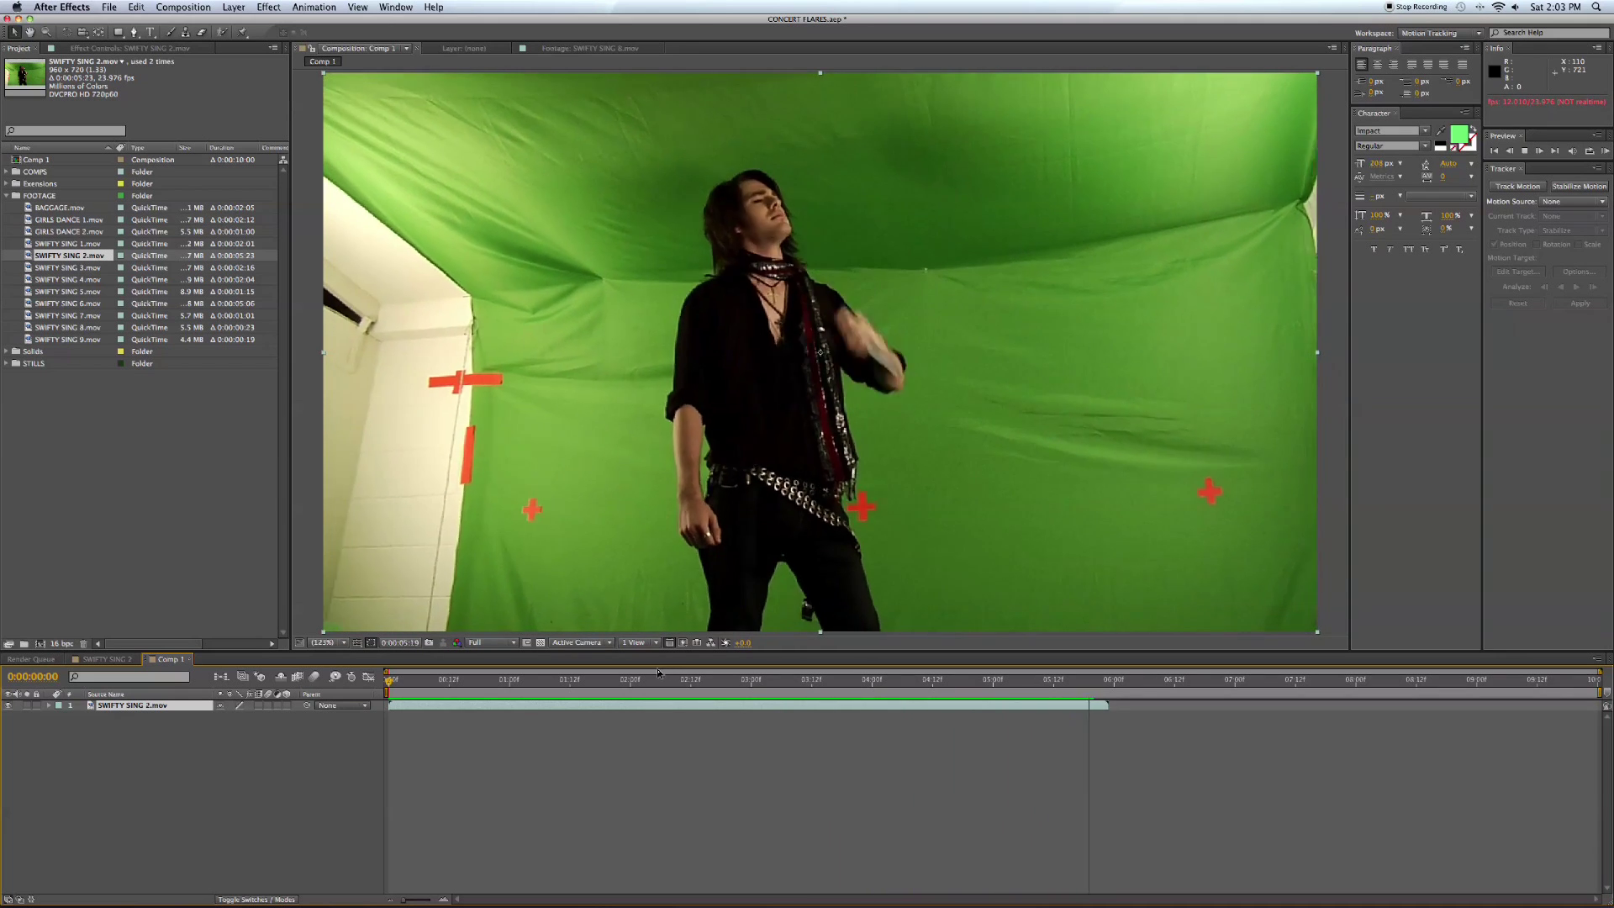
# Step: Track the footage's position, rotation and scale forward, using two tracking markers on the green screen on either side of the singer
pyautogui.click(1513, 187)
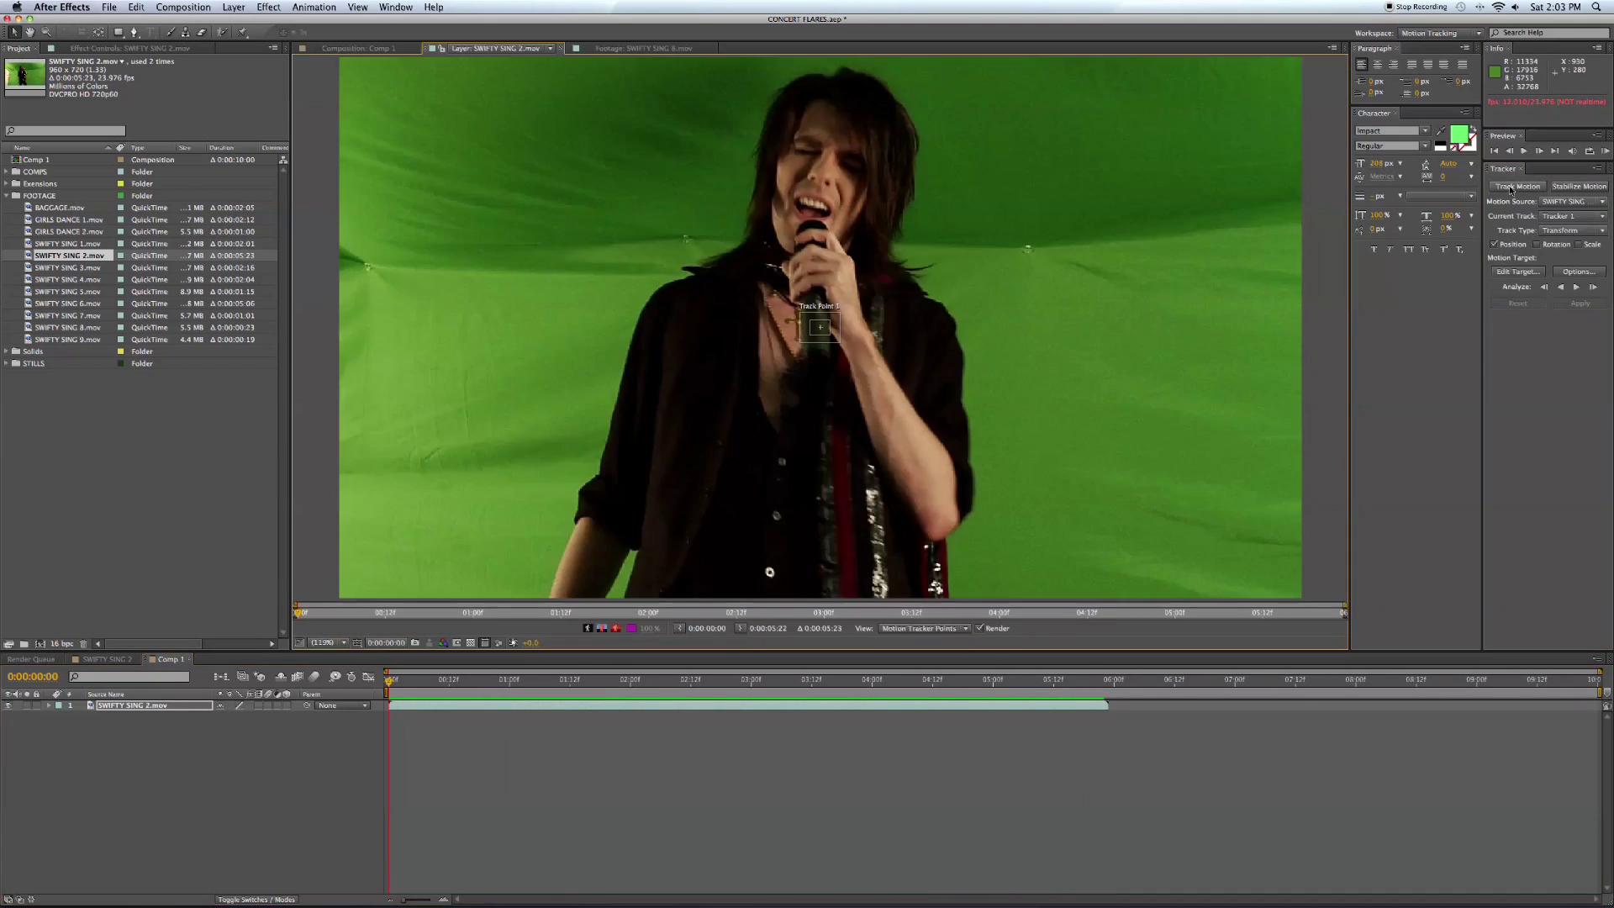
pyautogui.moveTo(837, 335)
pyautogui.mouseDown()
pyautogui.moveTo(1022, 238)
pyautogui.moveTo(1045, 258)
pyautogui.mouseUp()
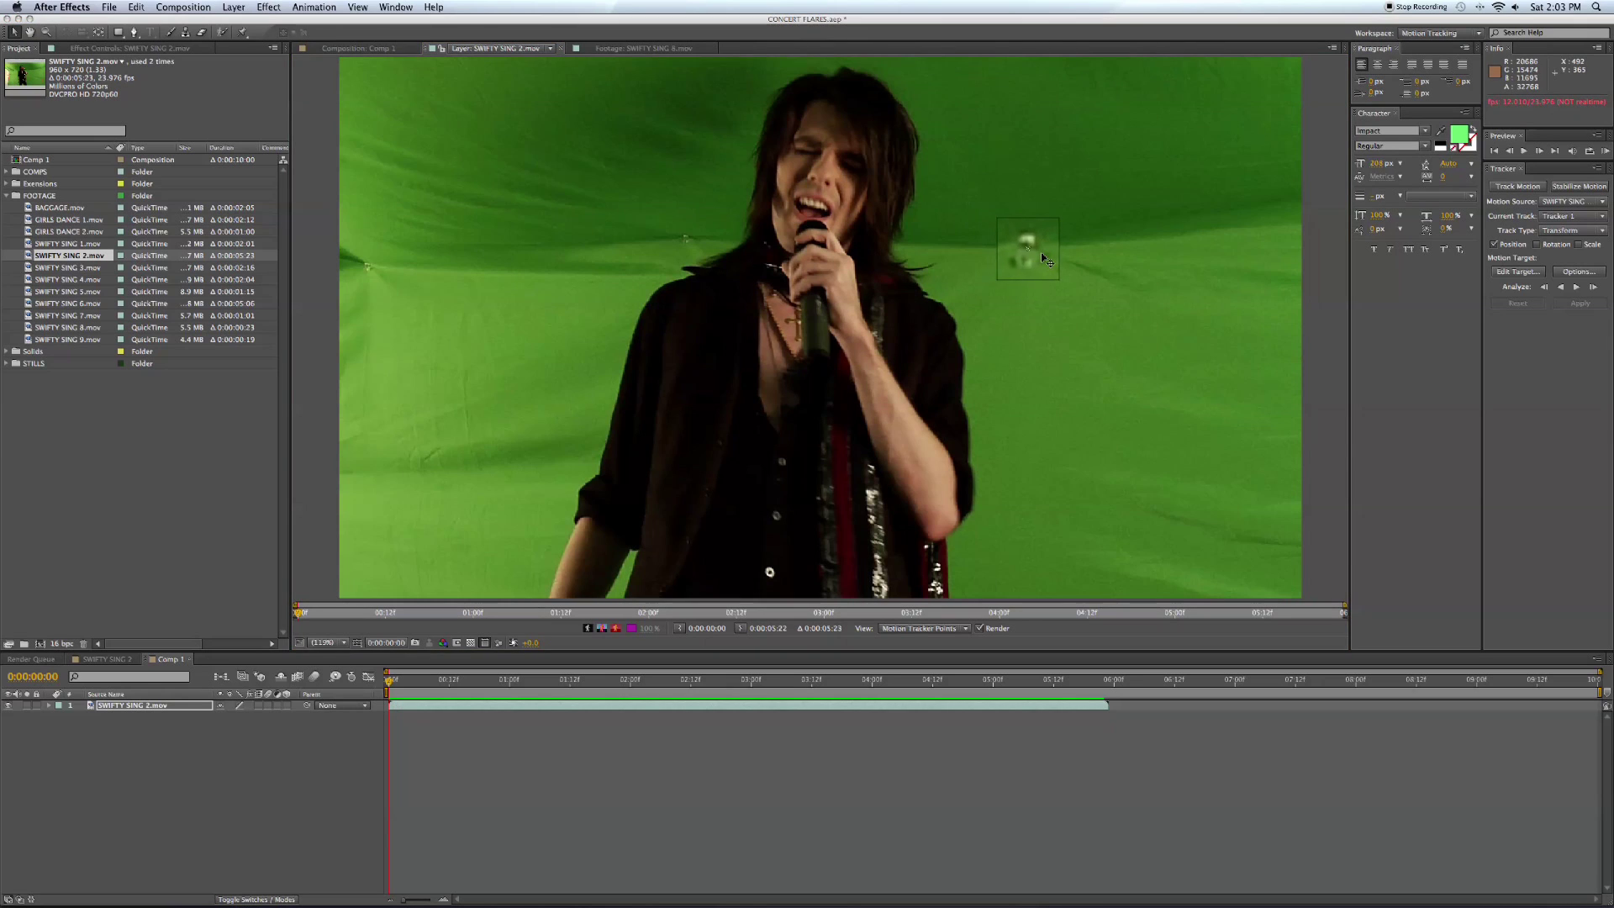
pyautogui.click(1538, 245)
pyautogui.click(1579, 245)
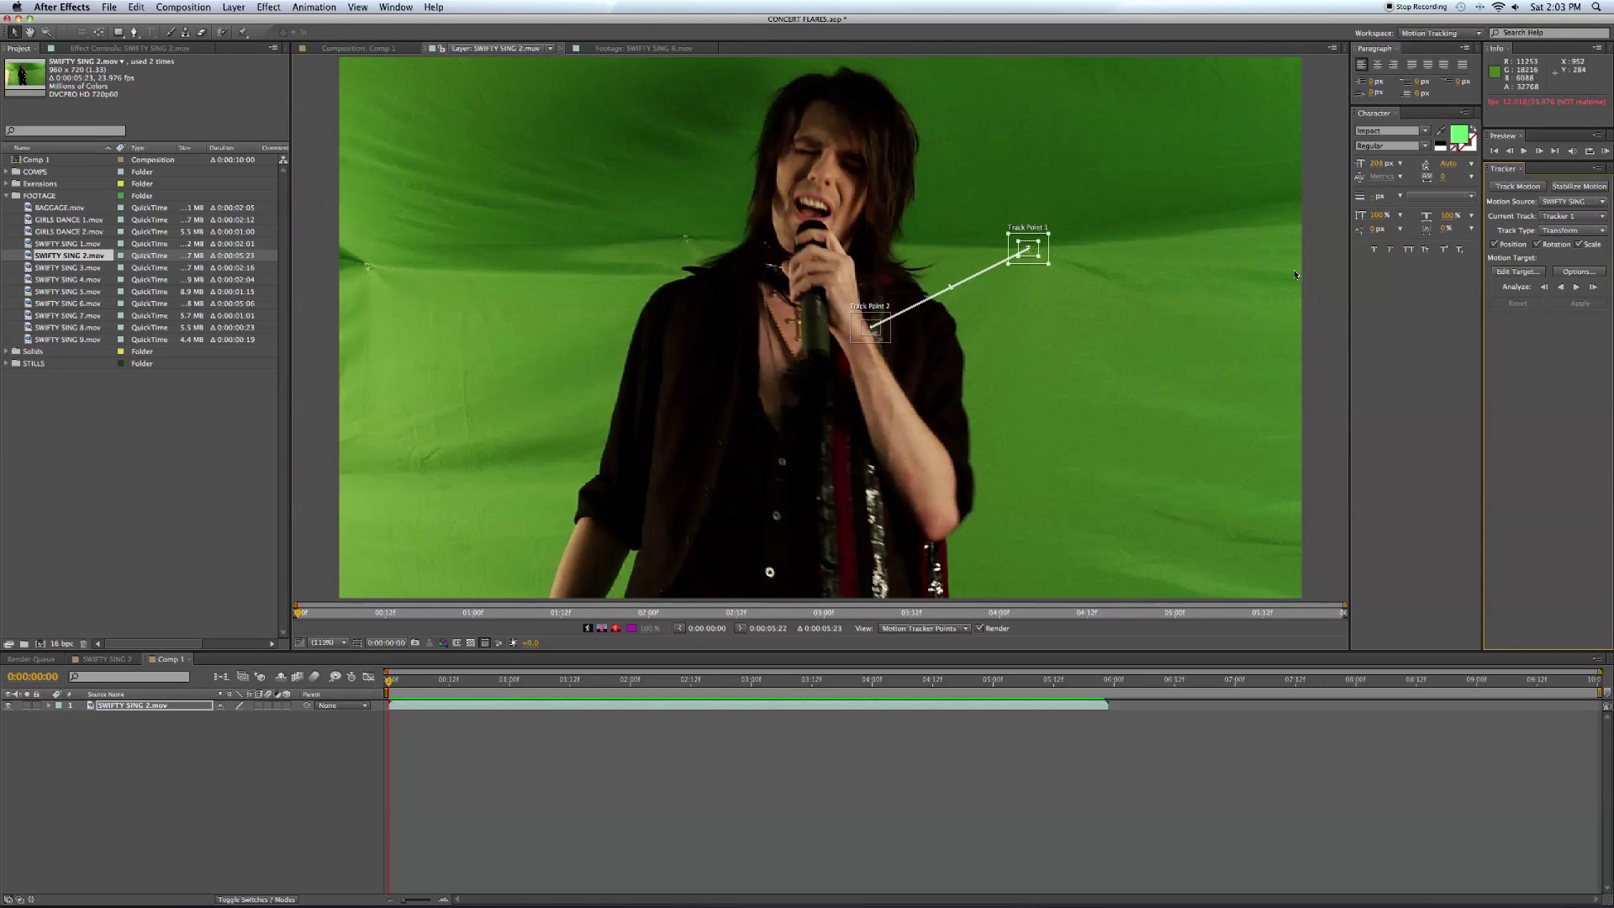
pyautogui.moveTo(871, 340)
pyautogui.mouseDown()
pyautogui.moveTo(660, 251)
pyautogui.moveTo(537, 280)
pyautogui.moveTo(368, 283)
pyautogui.mouseUp()
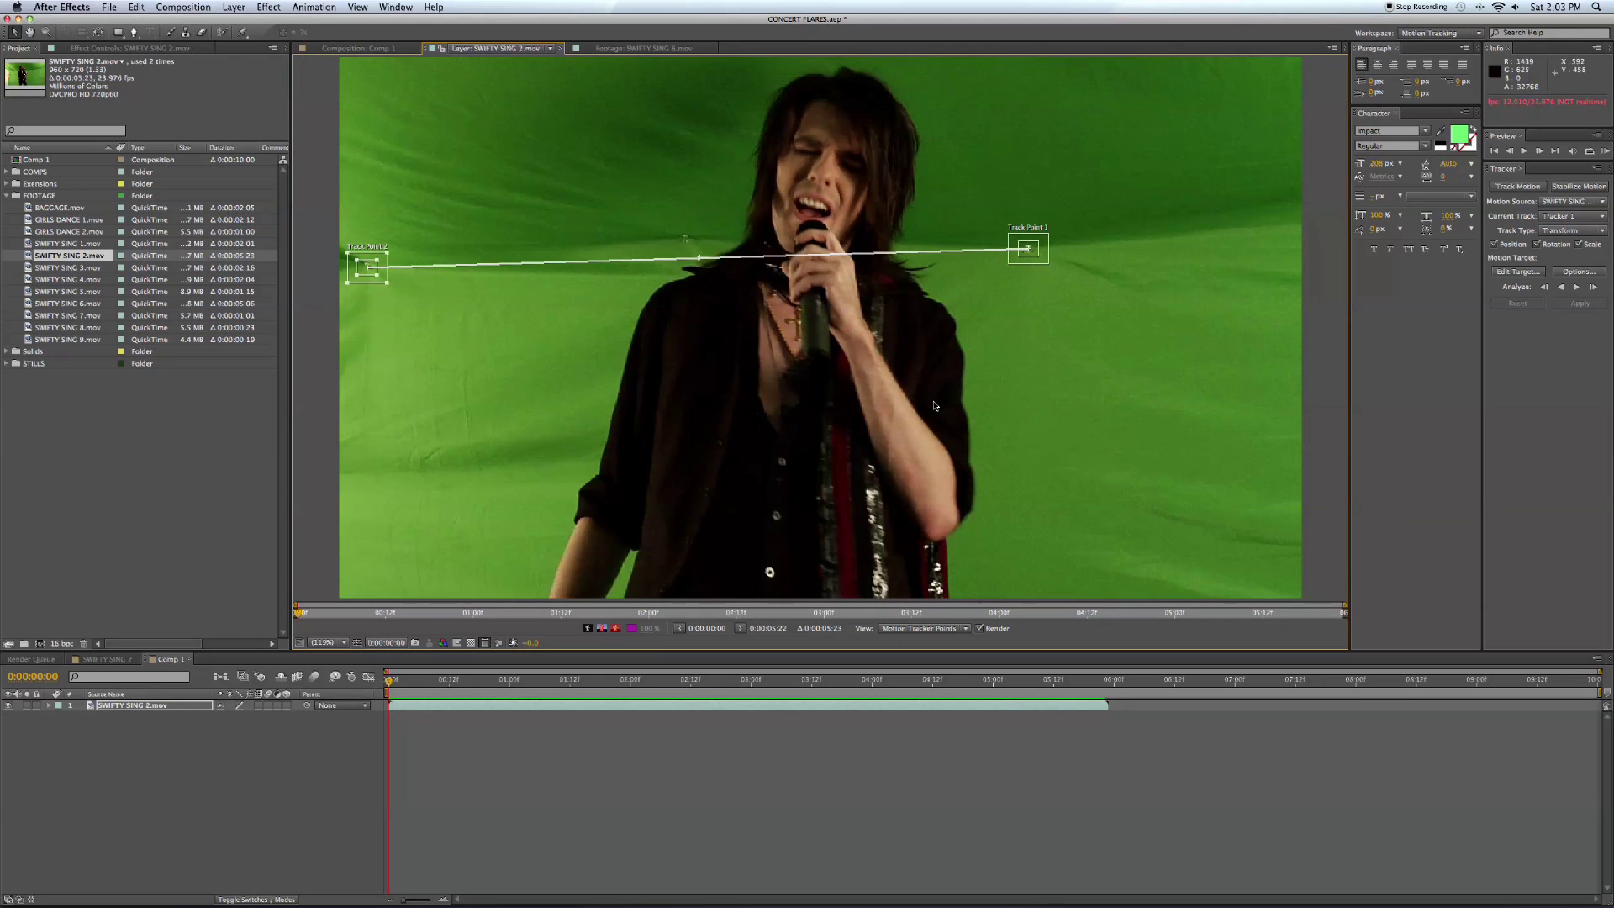
pyautogui.click(1576, 287)
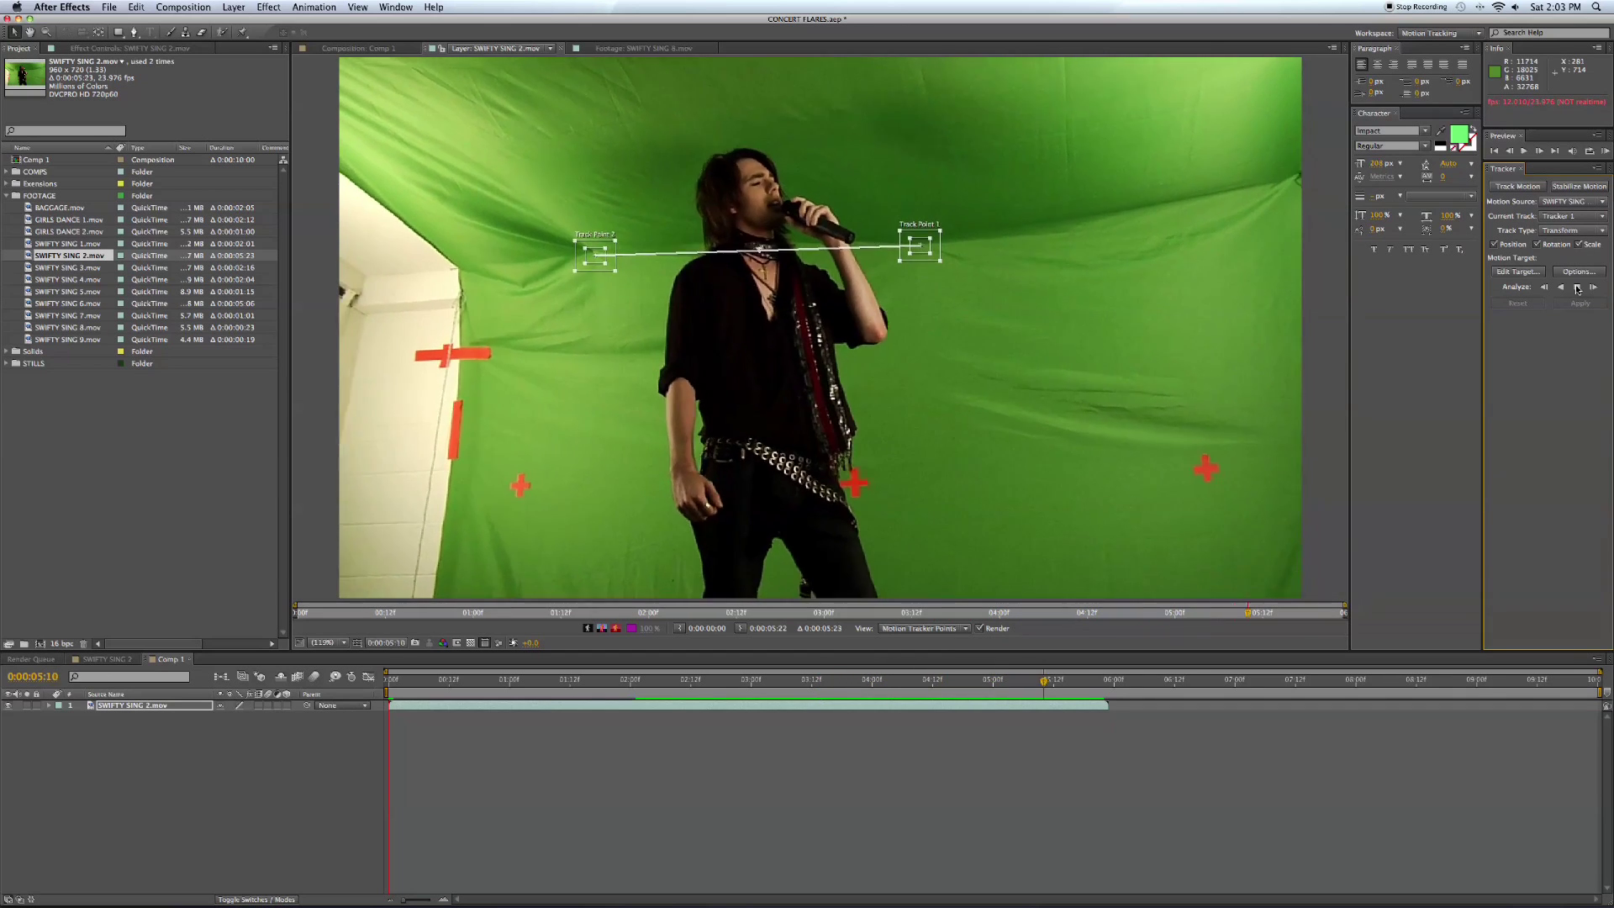
# Step: Apply the Keylight (1.2) effect to the footage and sample the green backdrop as the screen colour
pyautogui.click(268, 7)
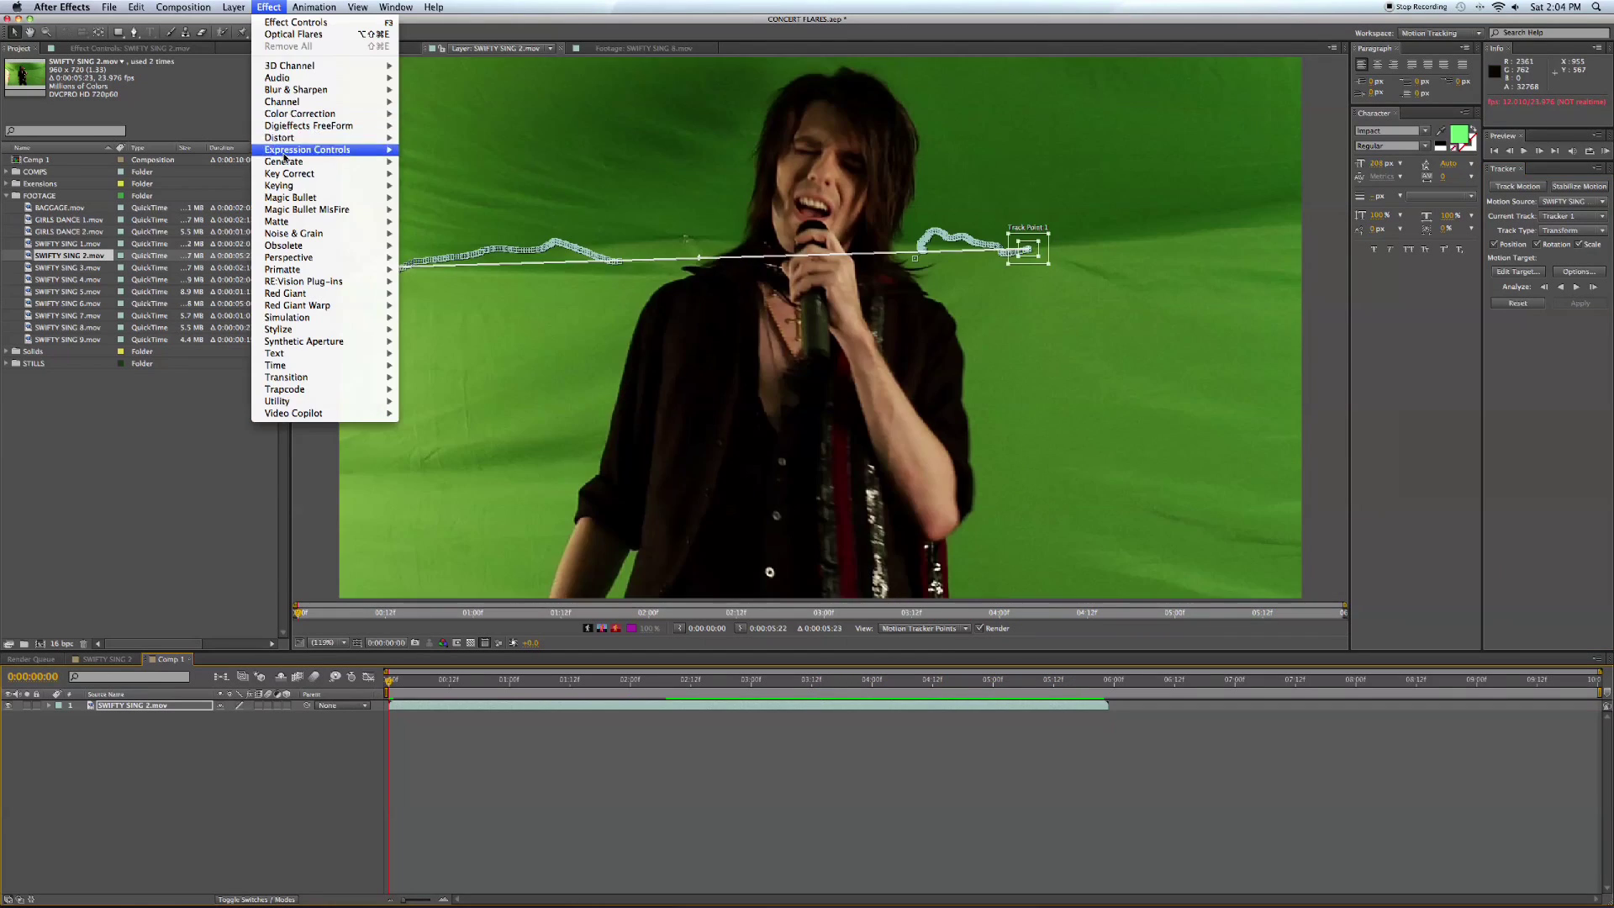
pyautogui.moveTo(304, 188)
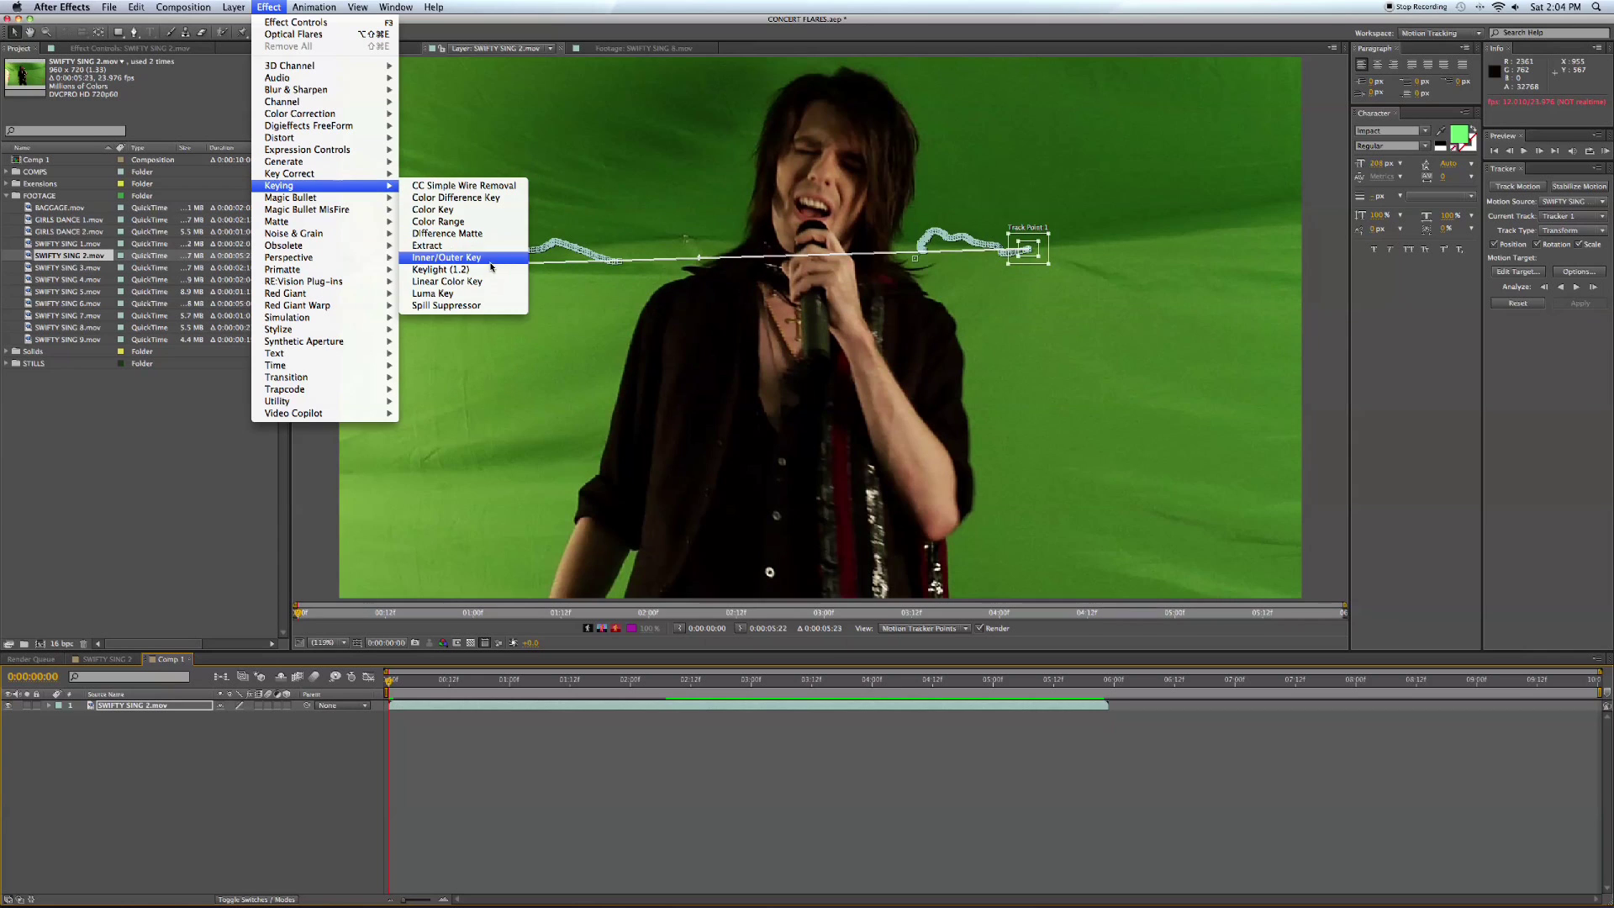
pyautogui.click(444, 269)
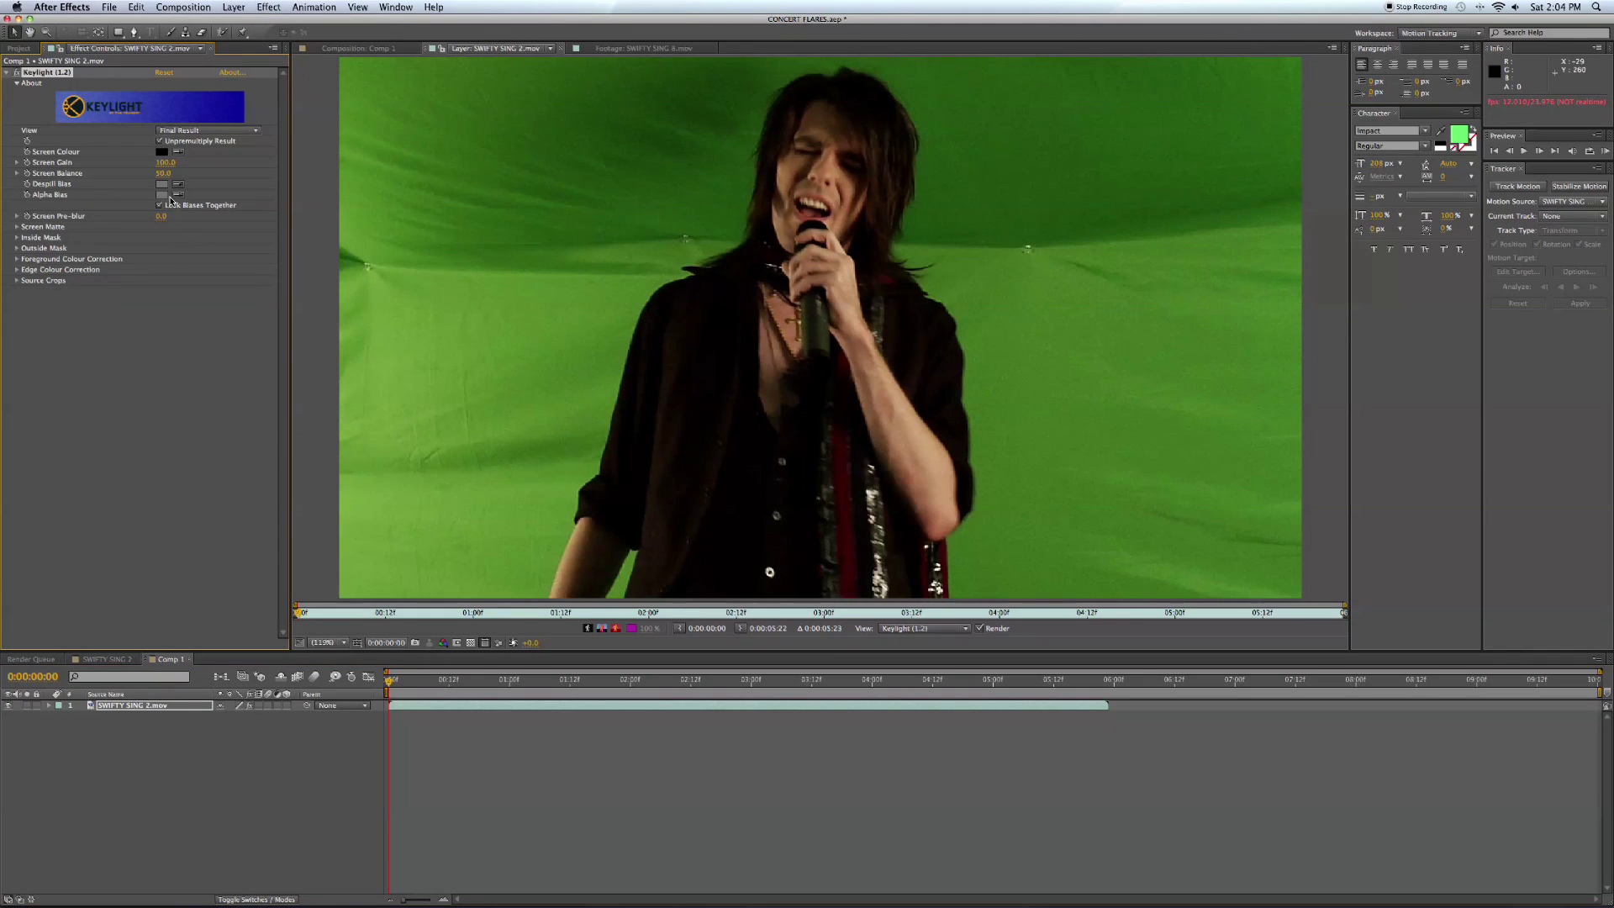
pyautogui.click(179, 150)
pyautogui.click(622, 202)
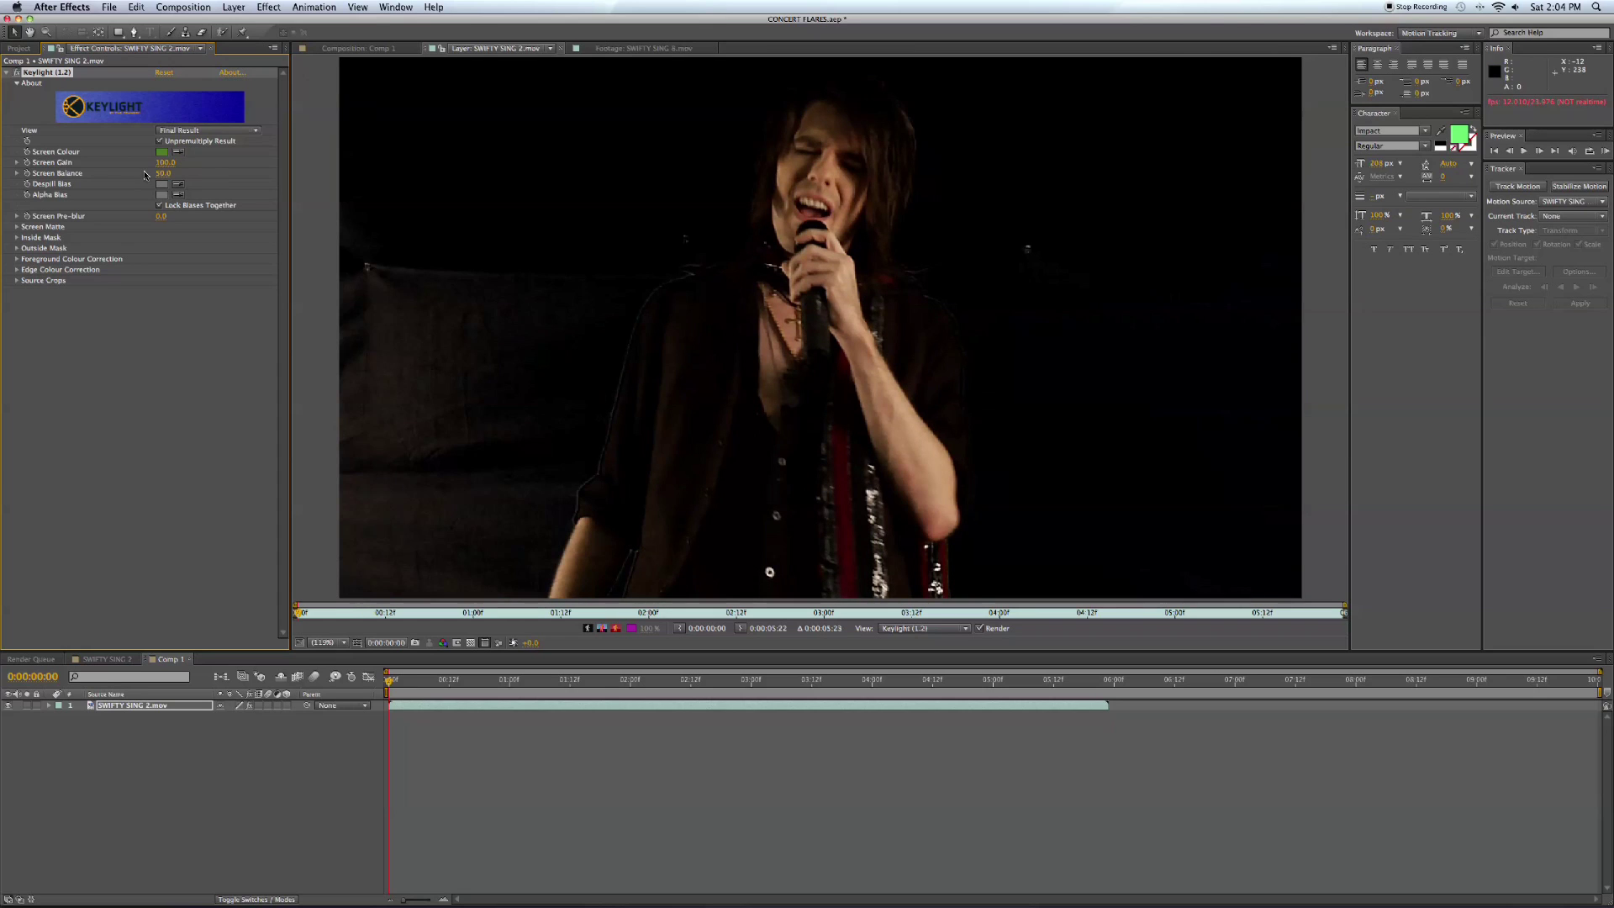
# Step: Create a white solid at composition size and place it beneath the SWIFTY SING 2.mov layer
pyautogui.click(225, 7)
pyautogui.moveTo(252, 23)
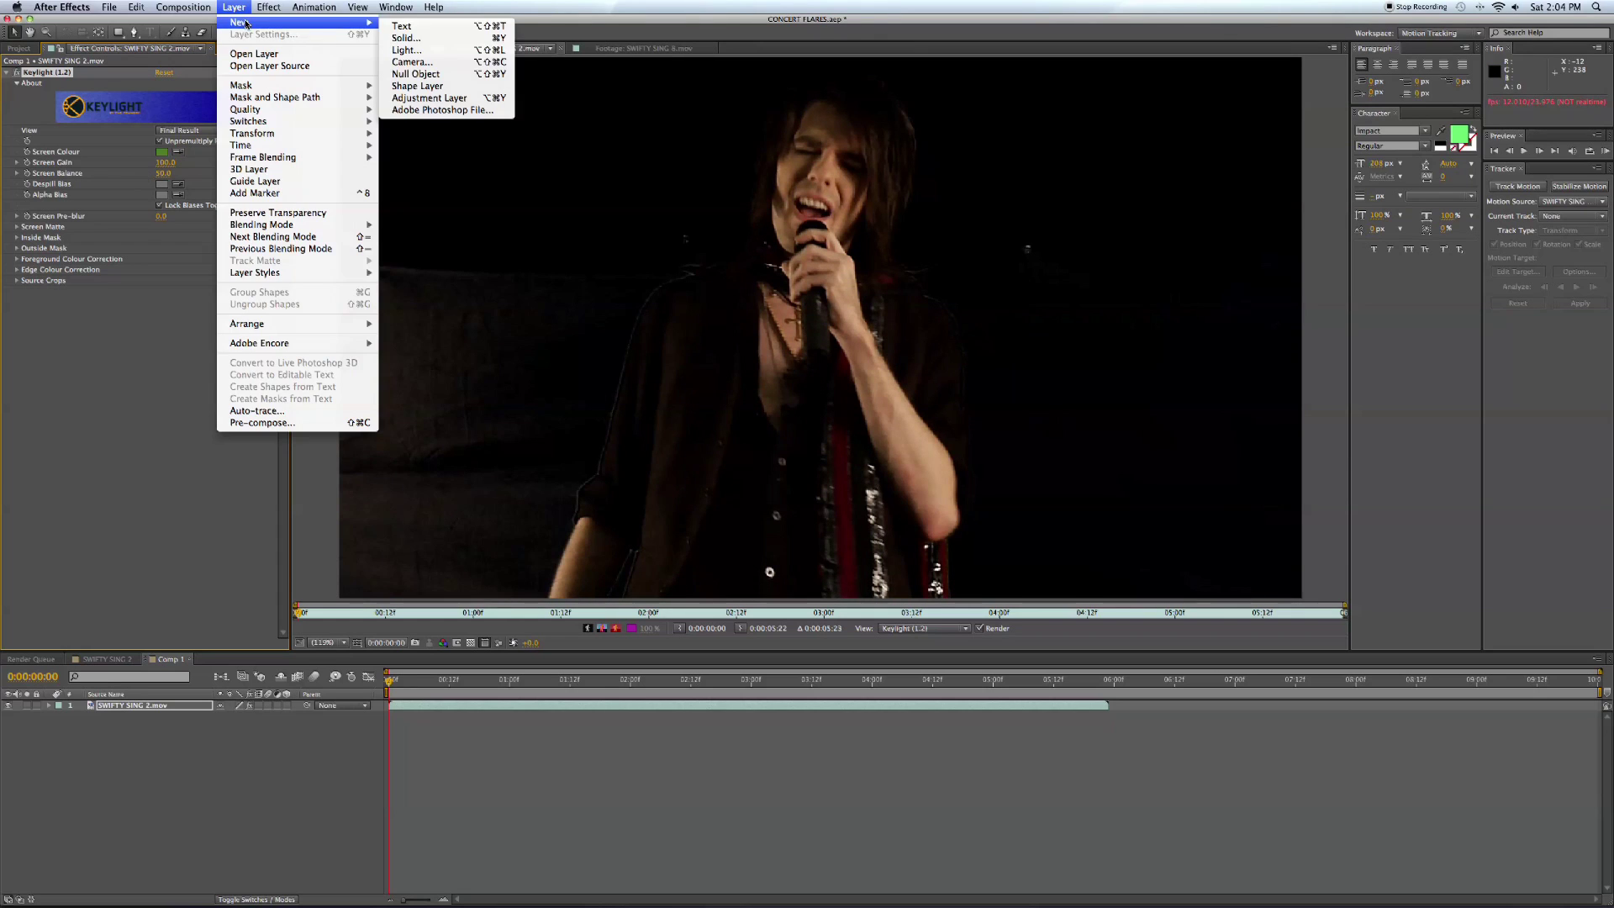
pyautogui.click(405, 38)
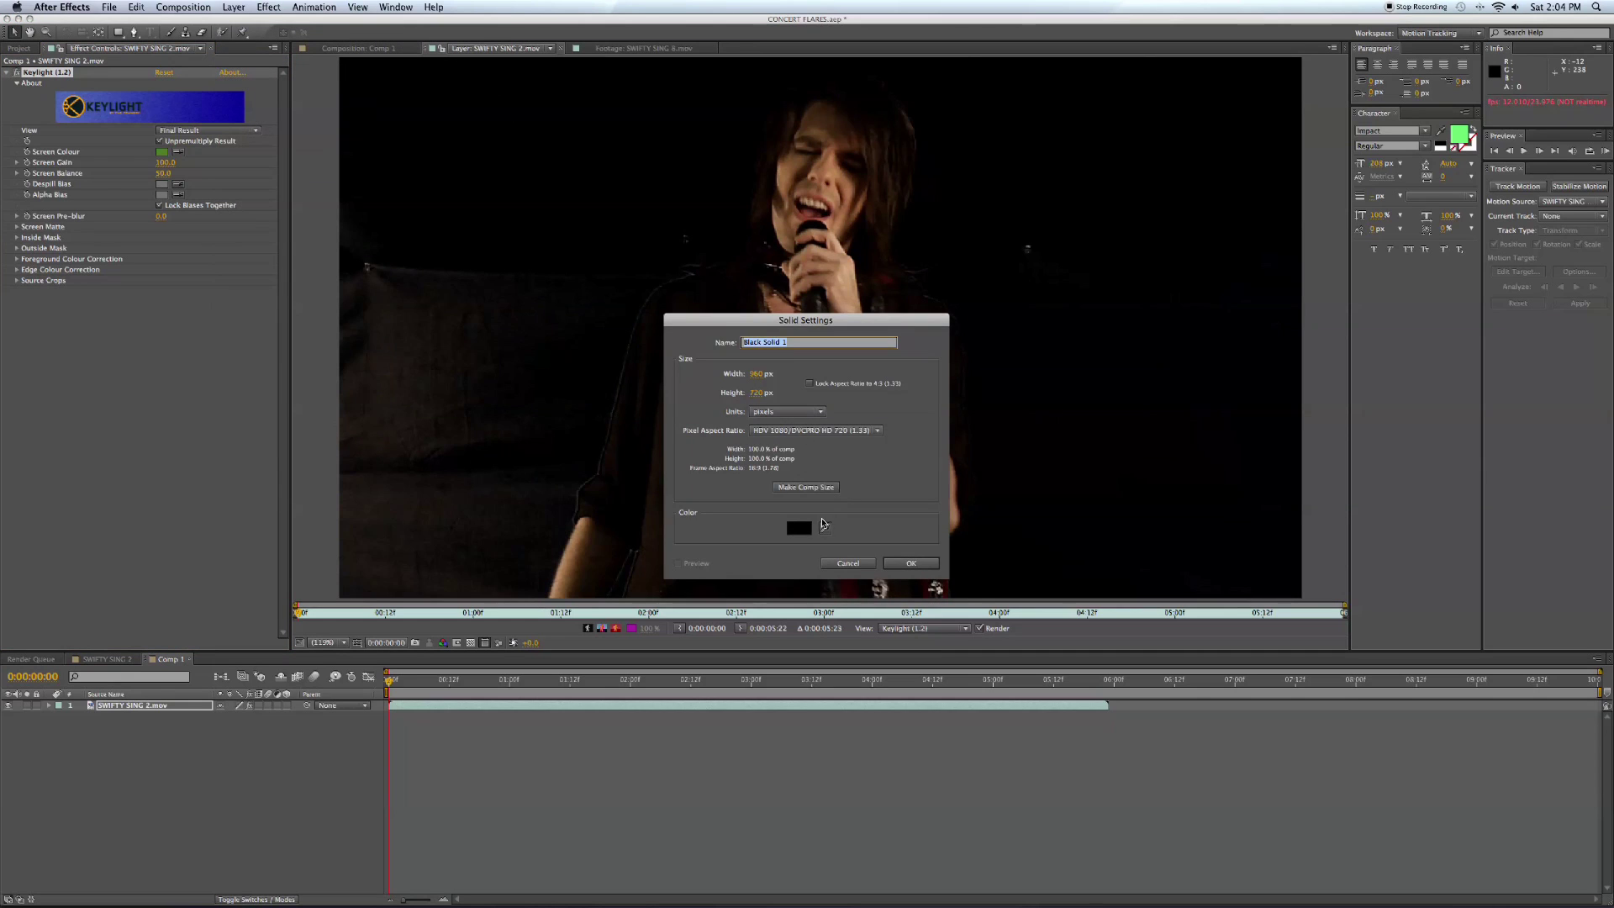
pyautogui.click(800, 527)
pyautogui.moveTo(757, 513); pyautogui.dragTo(549, 389)
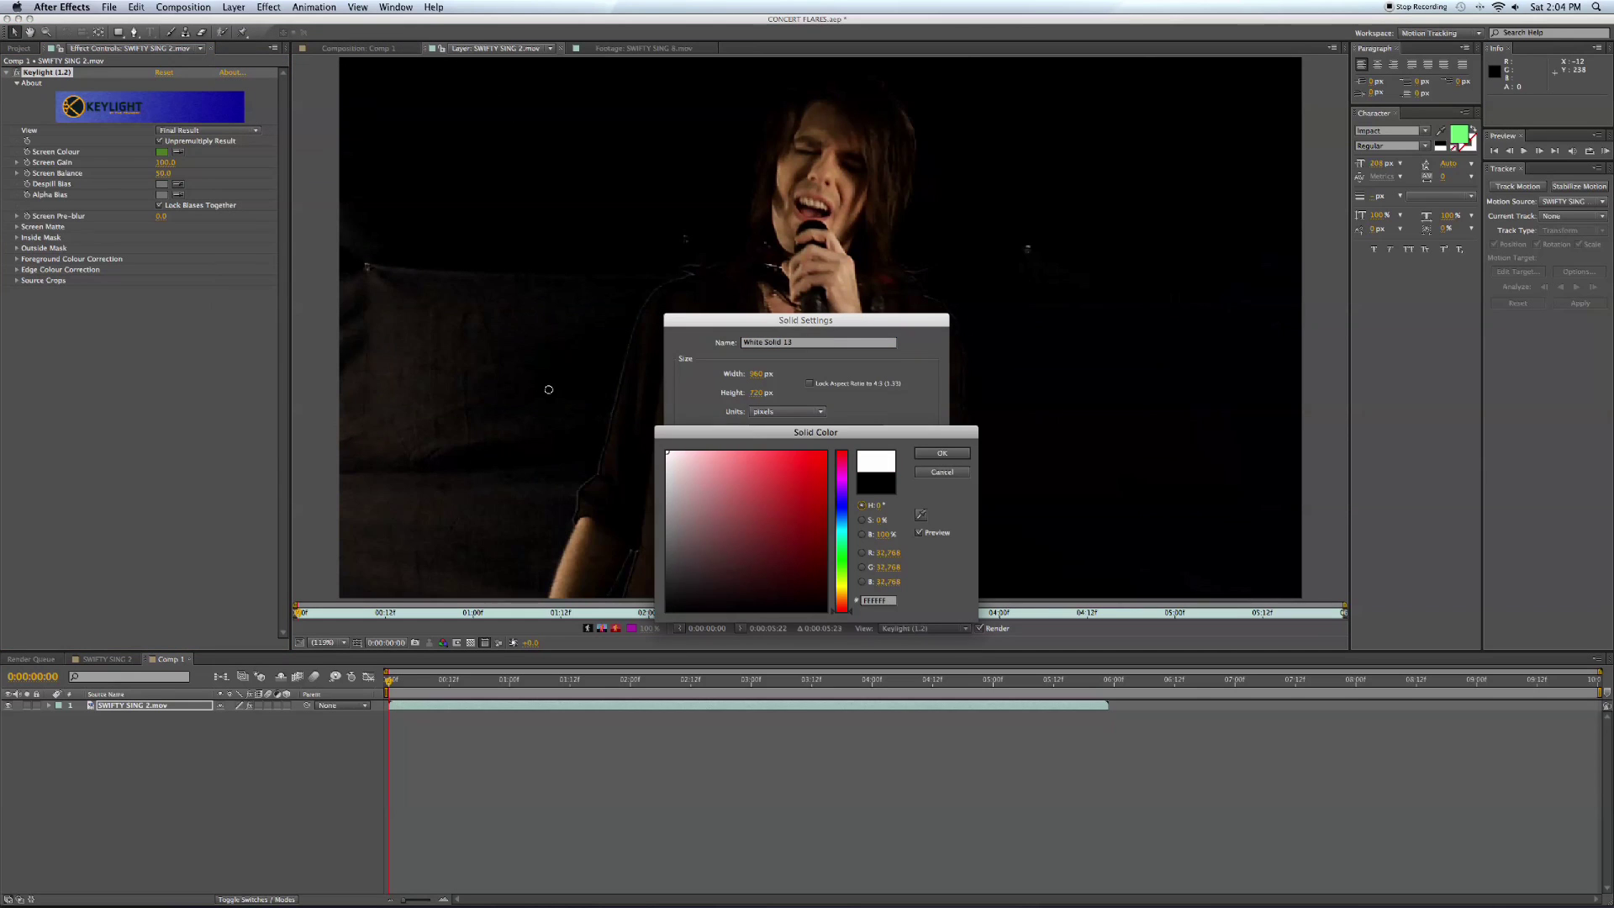
pyautogui.click(942, 454)
pyautogui.click(925, 562)
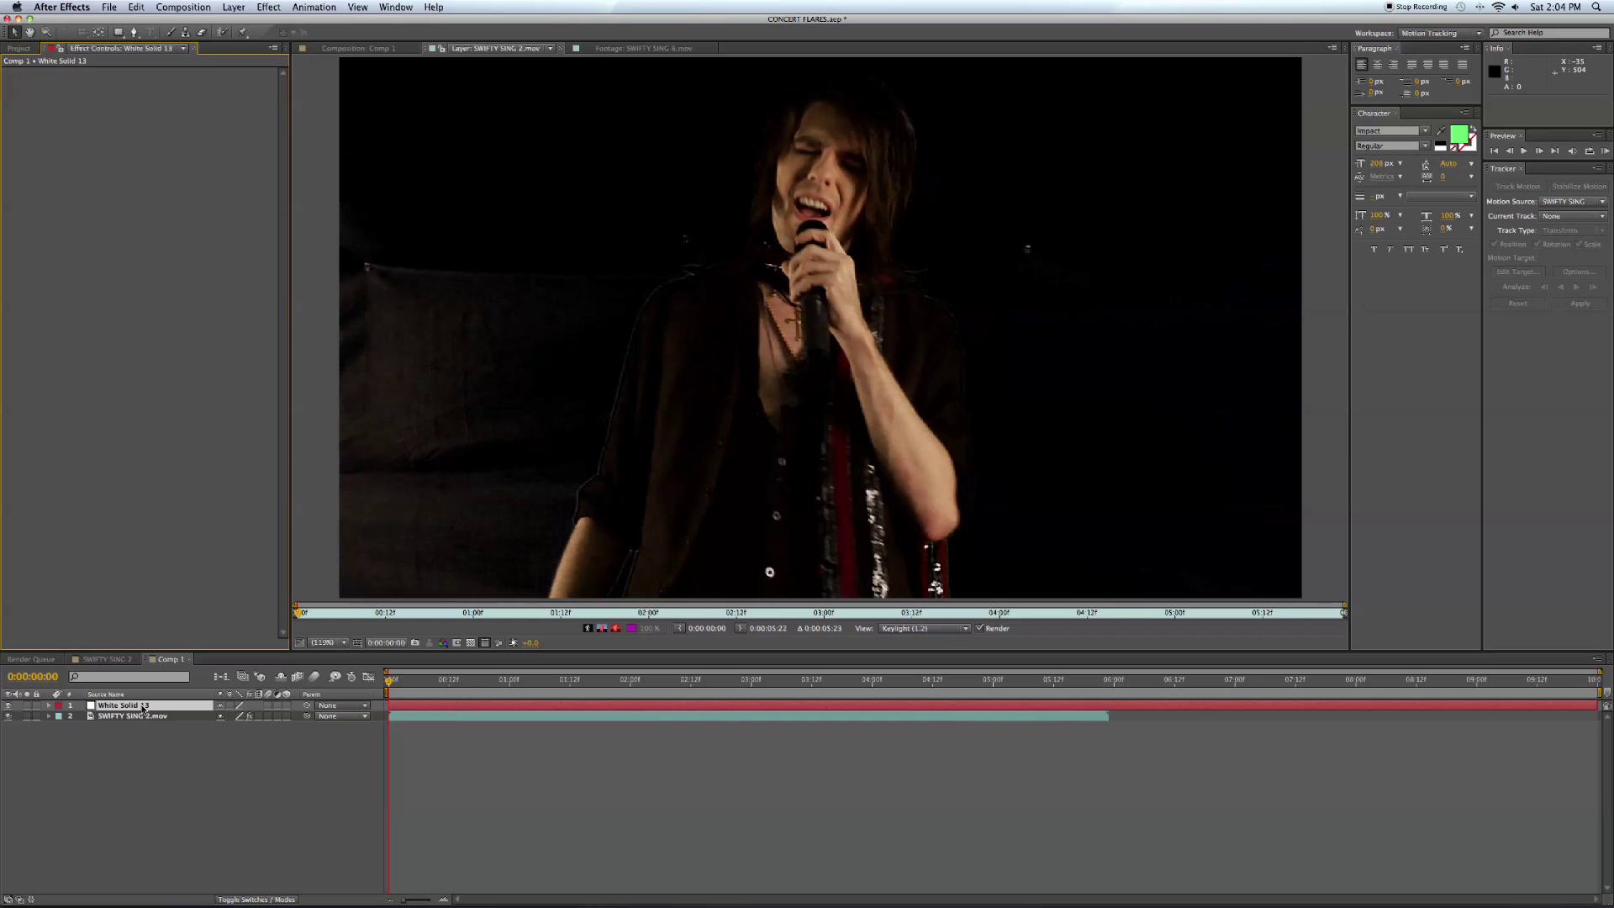
pyautogui.moveTo(143, 708); pyautogui.dragTo(140, 748)
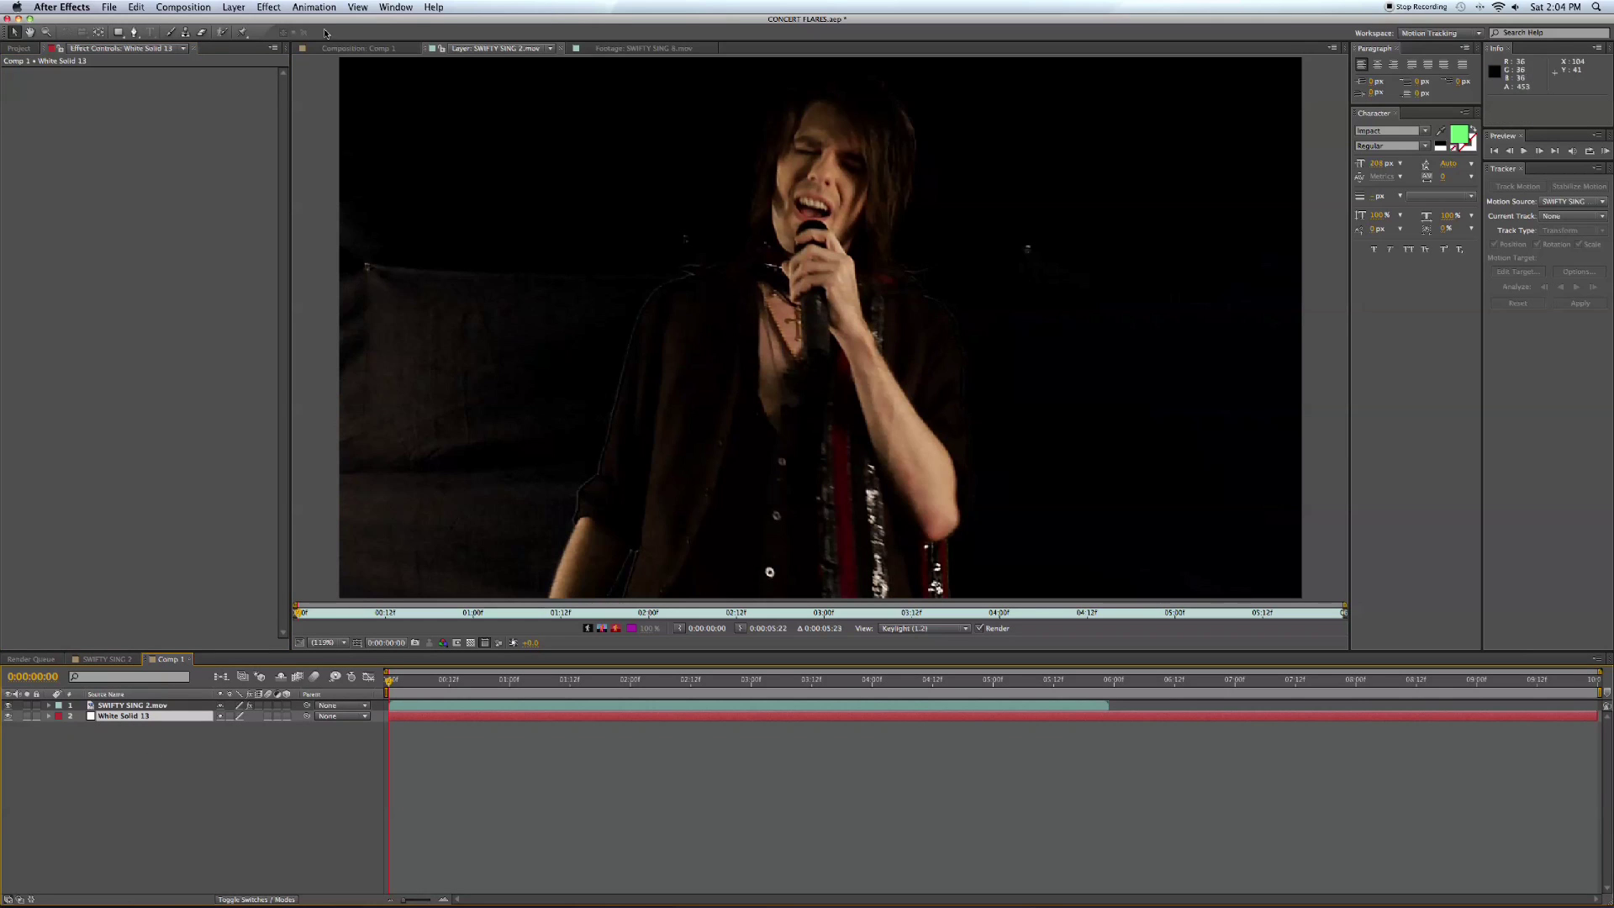
# Step: Clean up the footage's Keylight screen matte in the composition view by raising Clip Black and lowering Clip White to 82
pyautogui.click(352, 49)
pyautogui.click(113, 706)
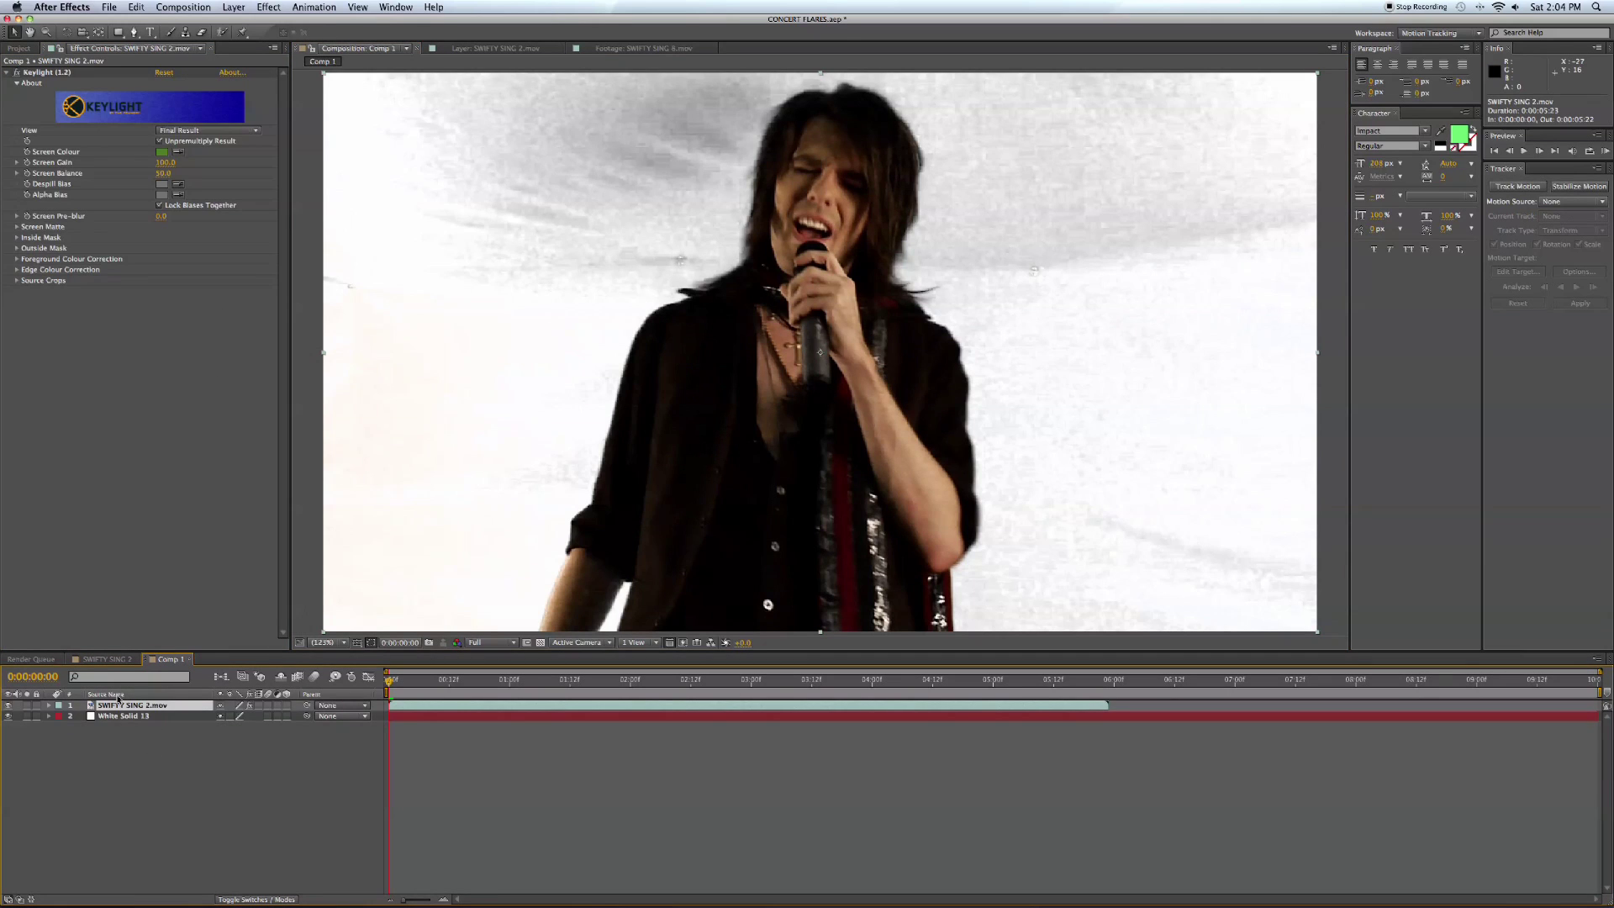
pyautogui.click(17, 227)
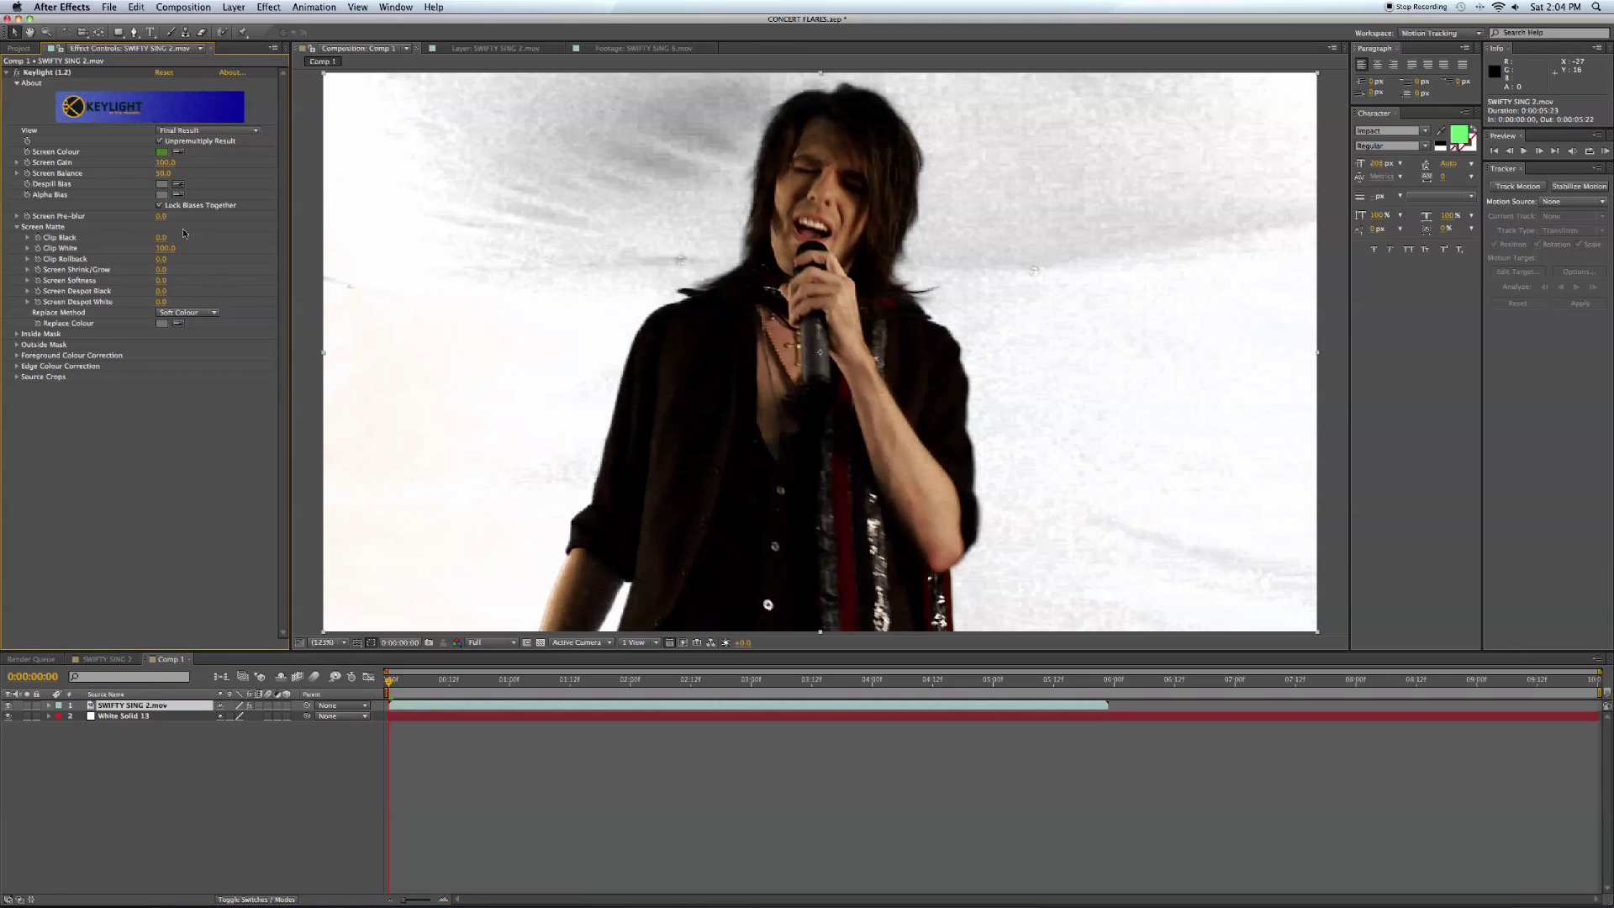
pyautogui.moveTo(162, 238); pyautogui.dragTo(173, 240)
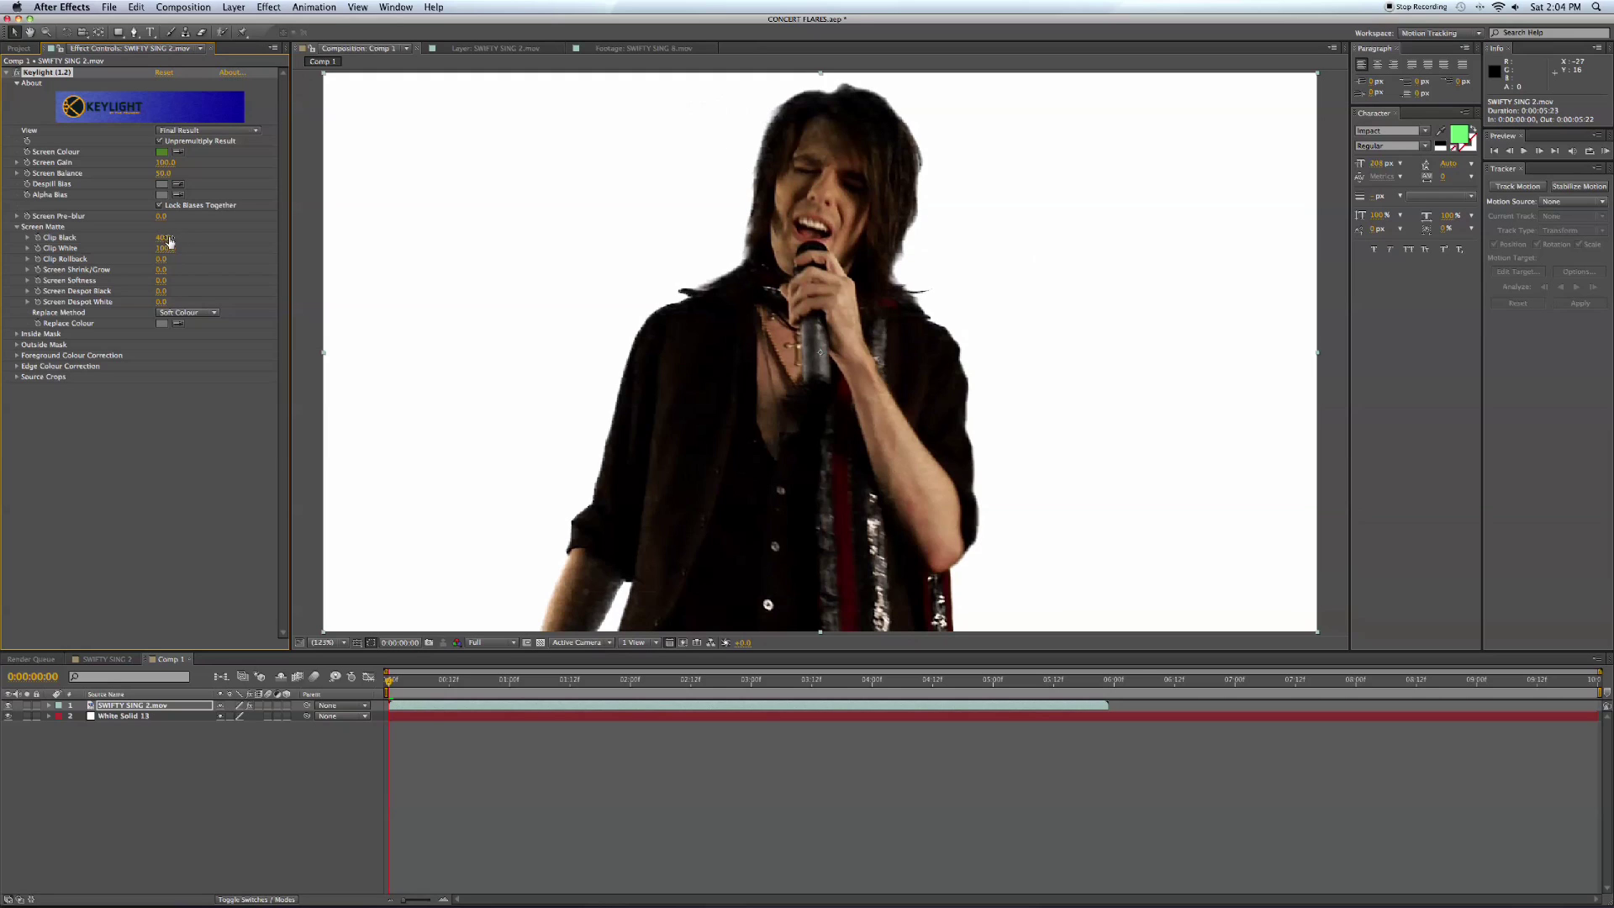
pyautogui.moveTo(156, 247); pyautogui.dragTo(160, 252)
pyautogui.moveTo(156, 250); pyautogui.dragTo(166, 253)
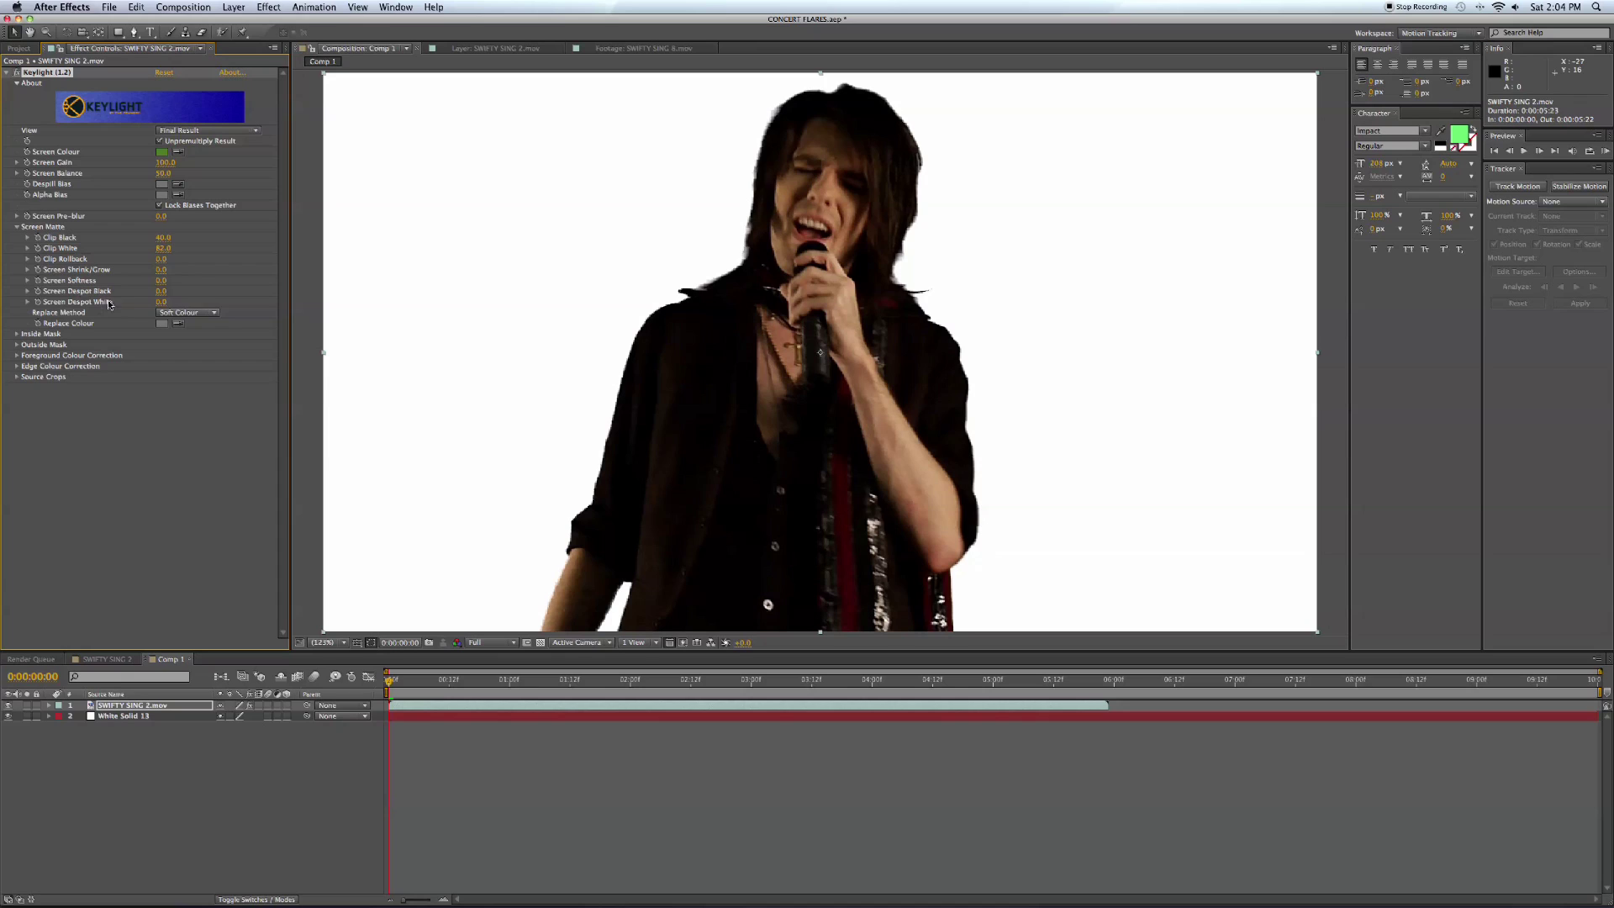
# Step: Set the Keylight Screen Softness to 1
pyautogui.click(163, 283)
pyautogui.write('1')
pyautogui.press('Return')
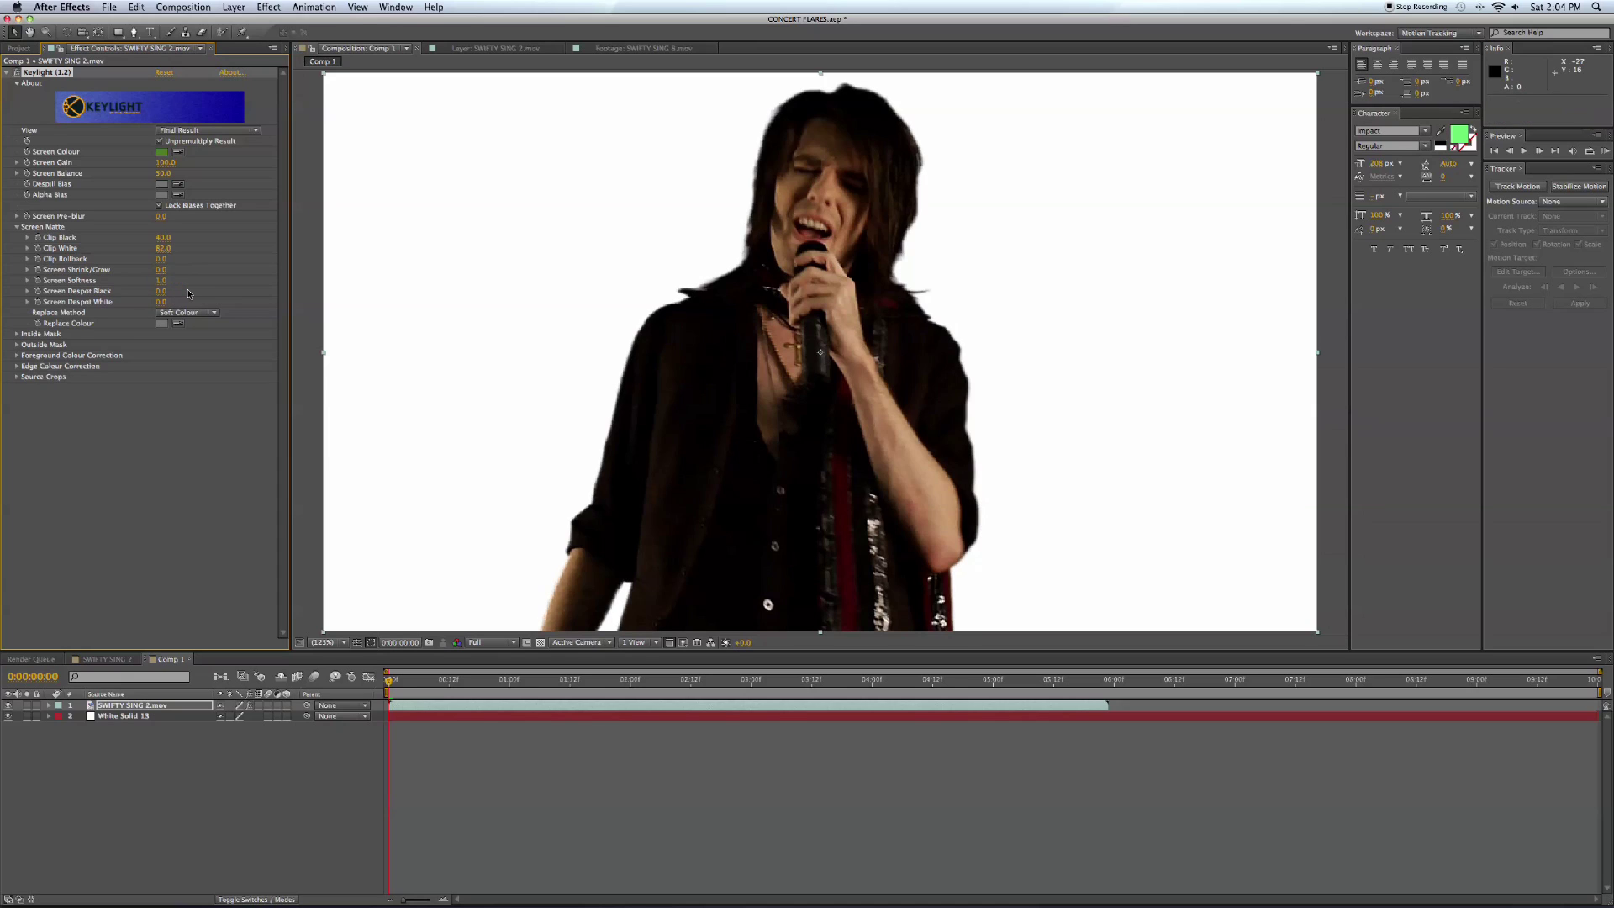
# Step: Add STAGE 1.jpg from the STILLS folder to the composition as the bottom layer
pyautogui.click(18, 48)
pyautogui.click(7, 219)
pyautogui.moveTo(55, 267); pyautogui.dragTo(142, 775)
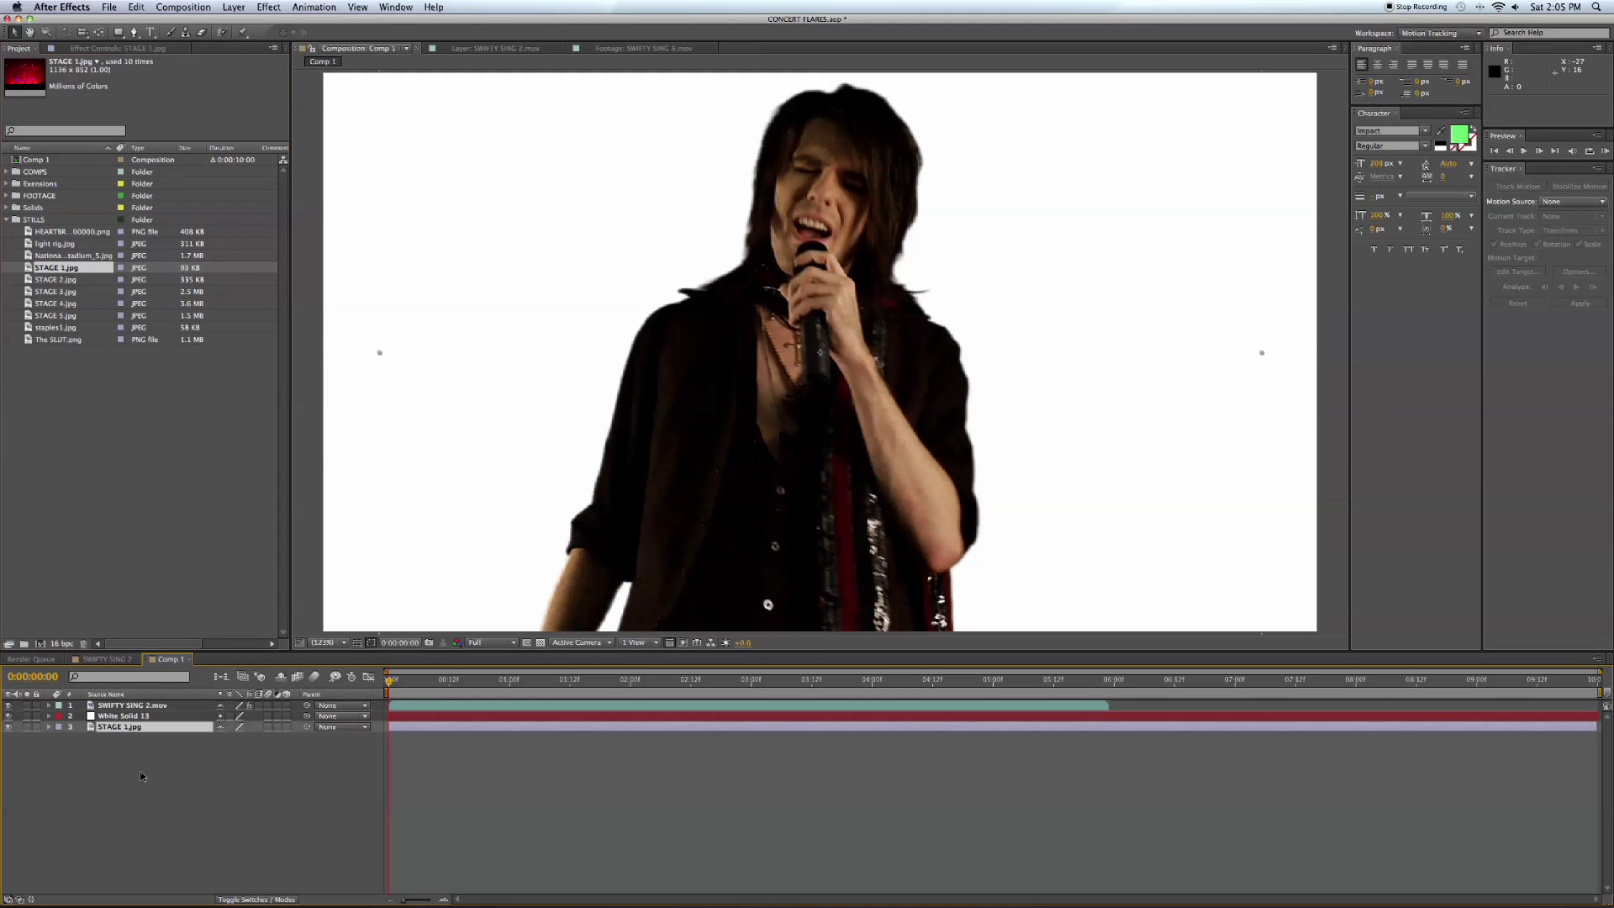
# Step: Hide the white solid and delete it from the composition
pyautogui.click(8, 717)
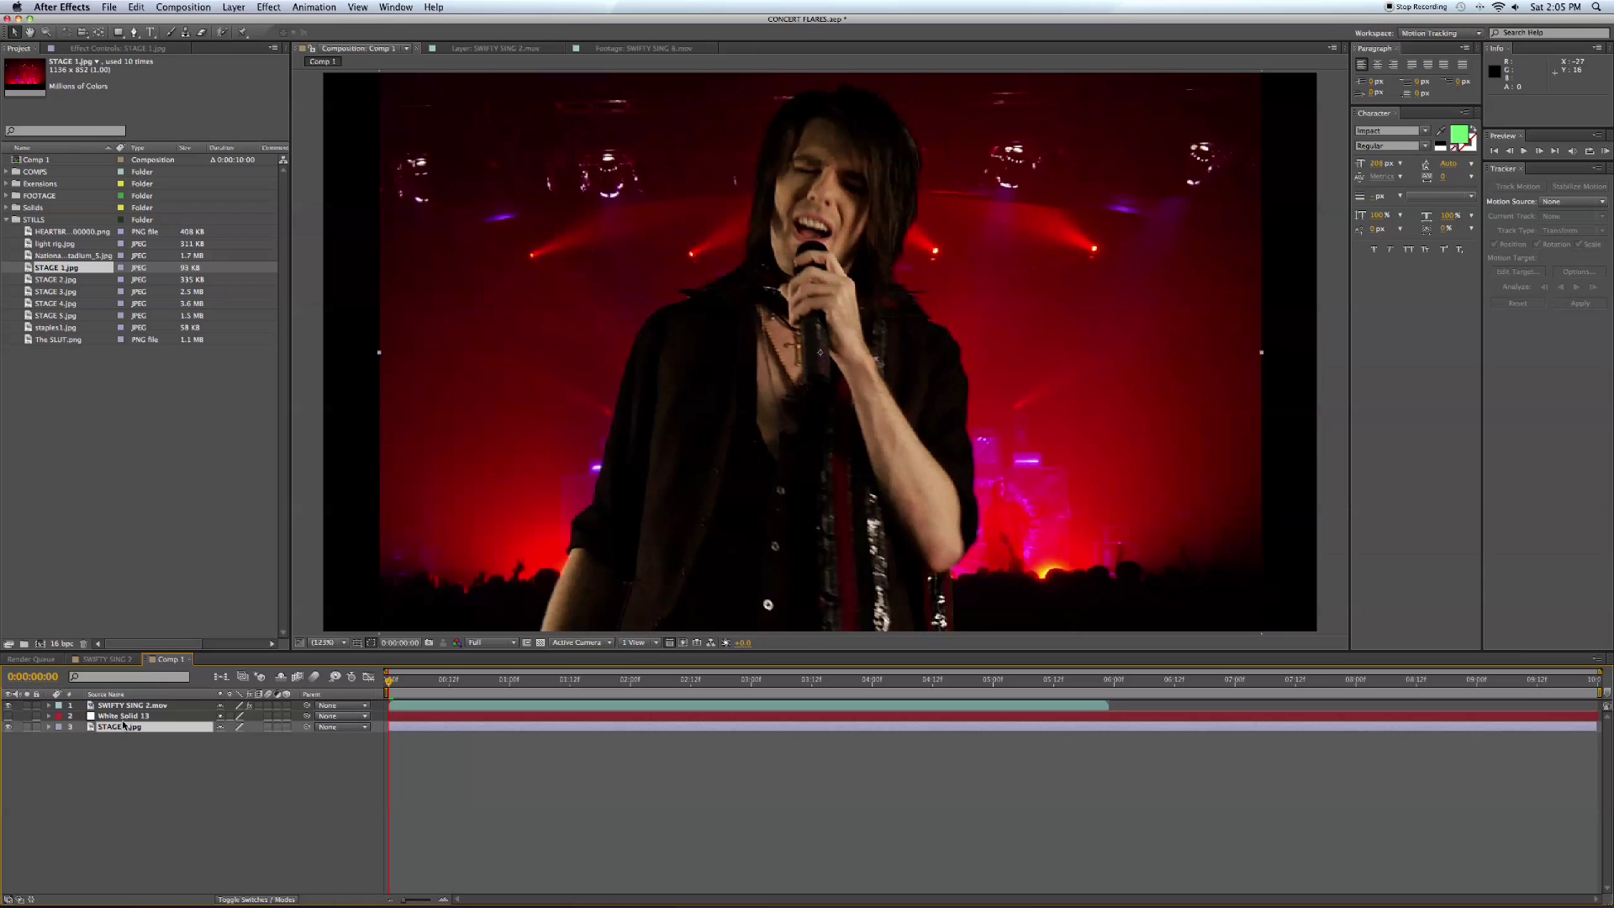
pyautogui.click(116, 716)
pyautogui.press('Delete')
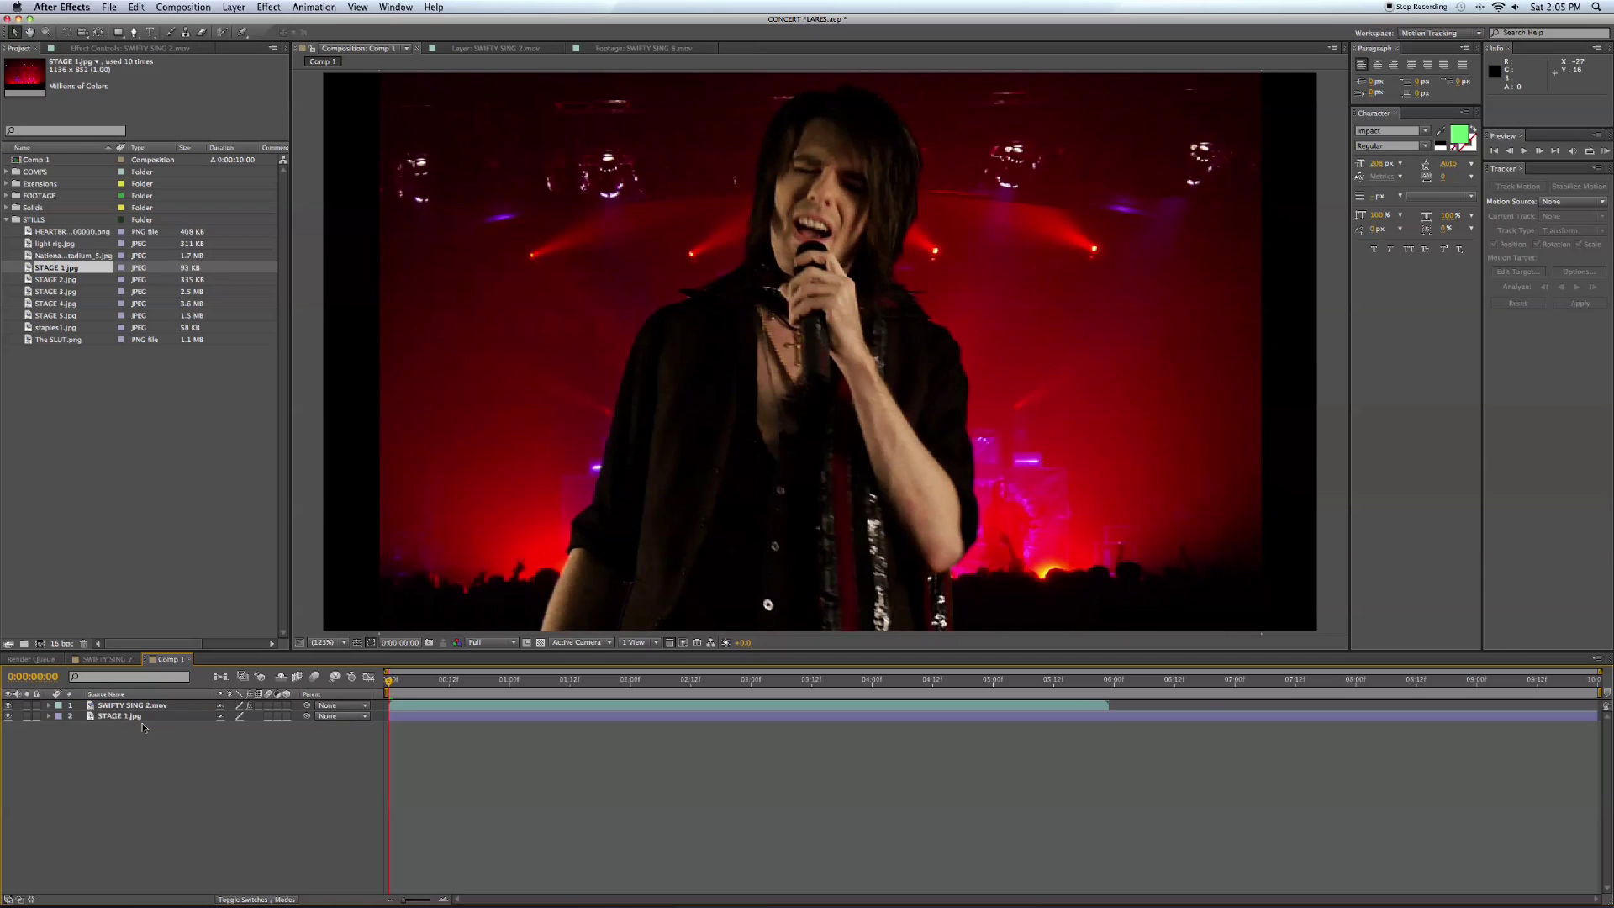
# Step: Turn the SWIFTY SING 2.mov and STAGE 1.jpg layers into 3D layers
pyautogui.click(116, 707)
pyautogui.click(118, 716)
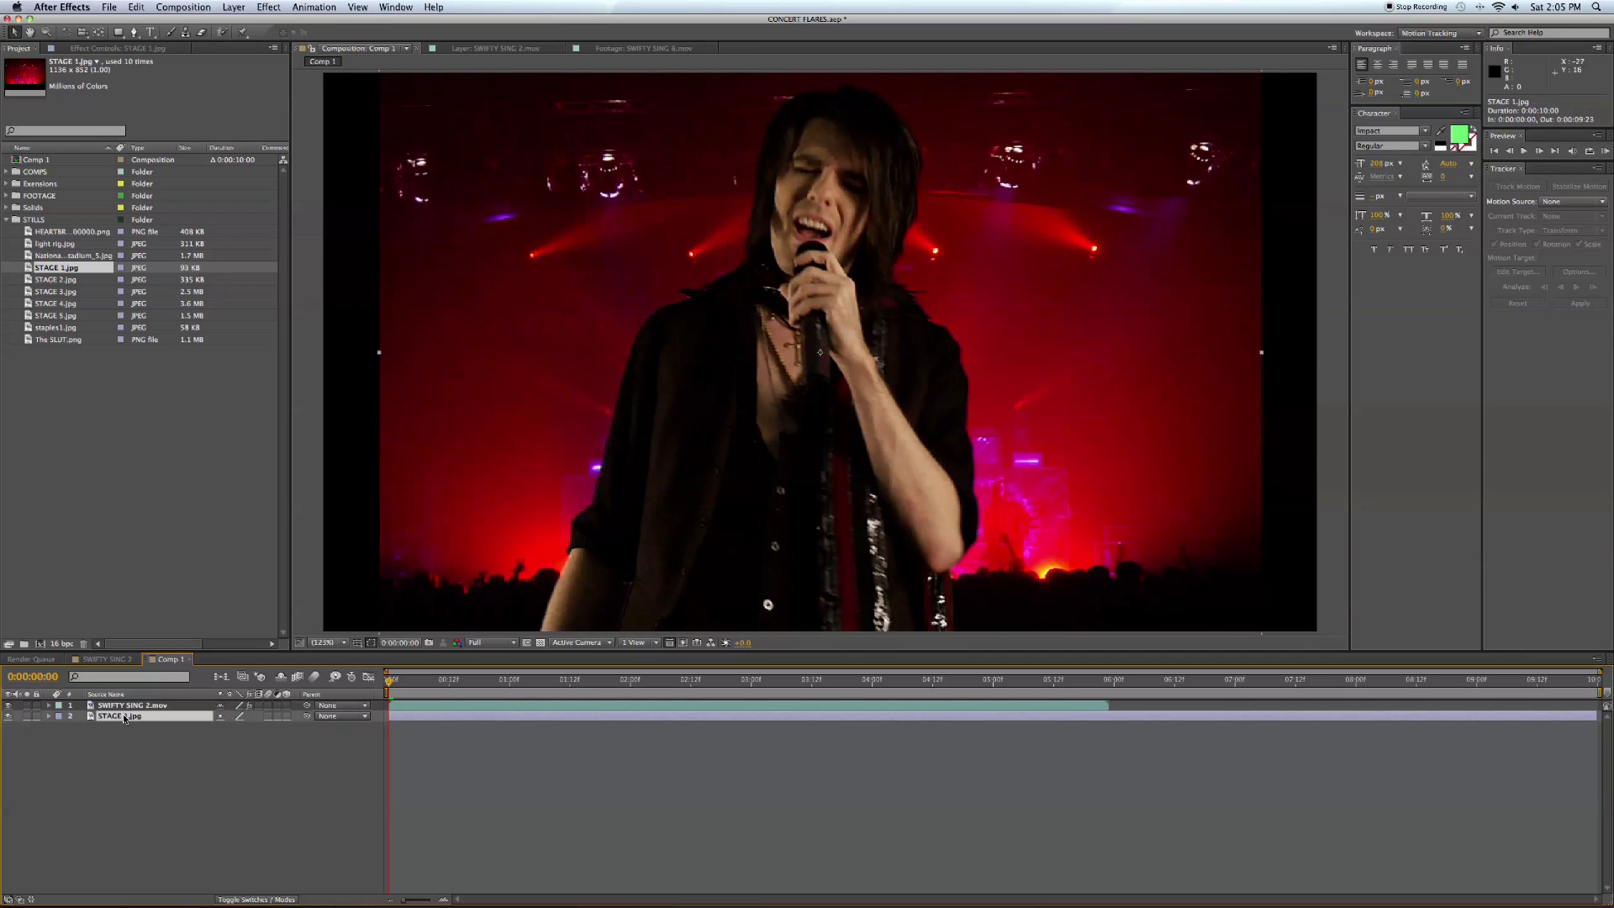
pyautogui.moveTo(287, 706); pyautogui.dragTo(287, 732)
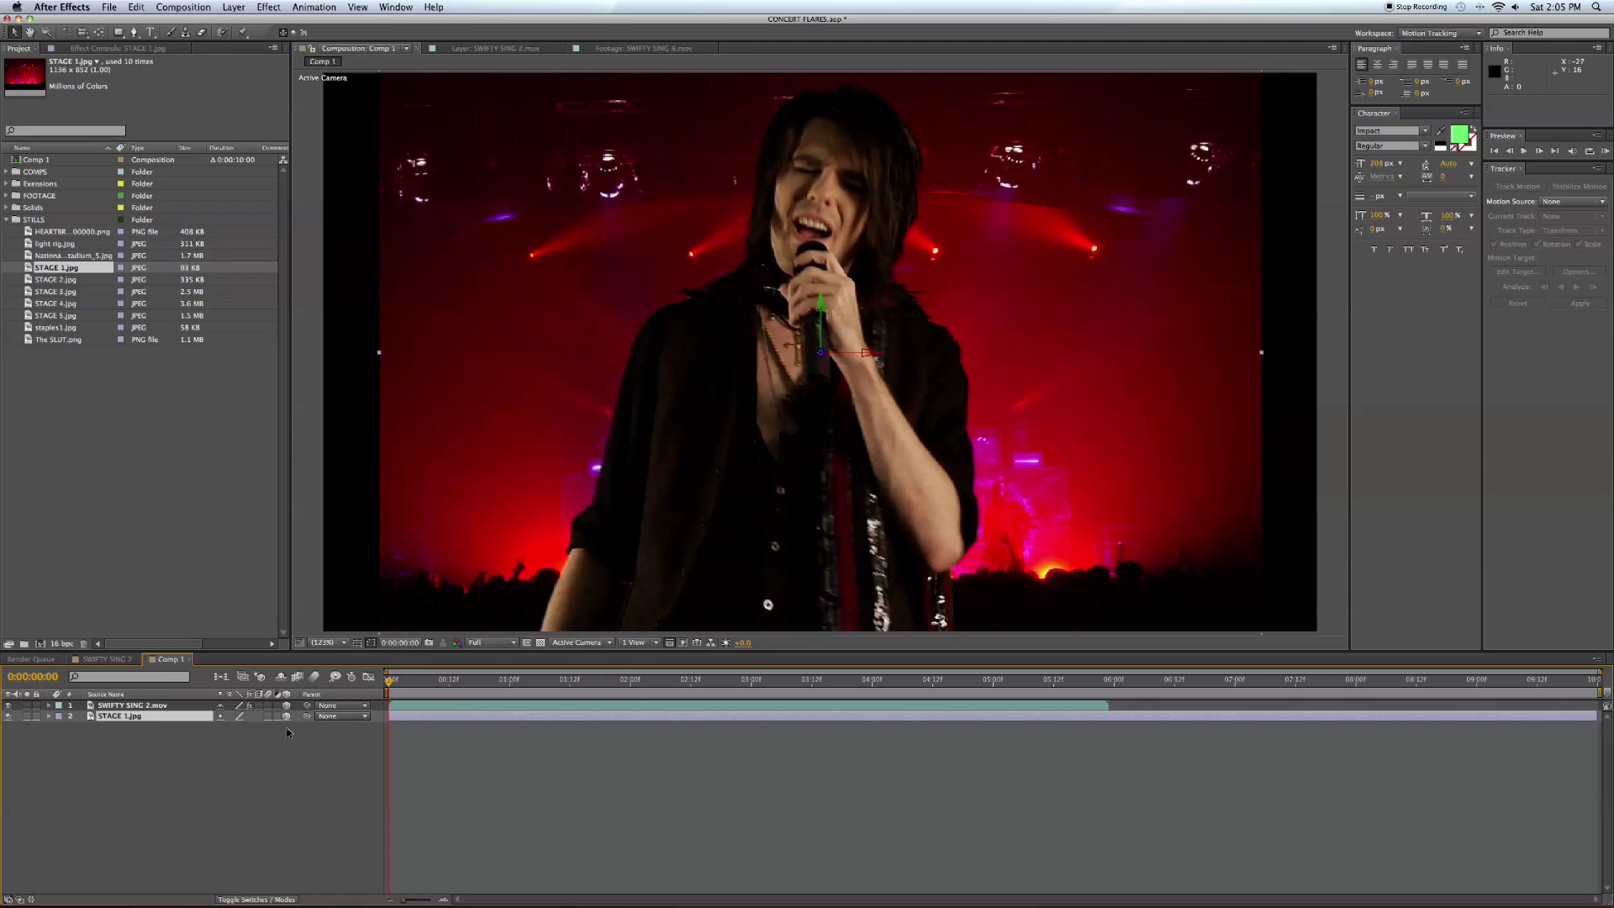
# Step: Scale the STAGE 1.jpg layer up to 141% and move it down in the frame
pyautogui.click(121, 718)
pyautogui.press('s')
pyautogui.moveTo(233, 730); pyautogui.dragTo(238, 729)
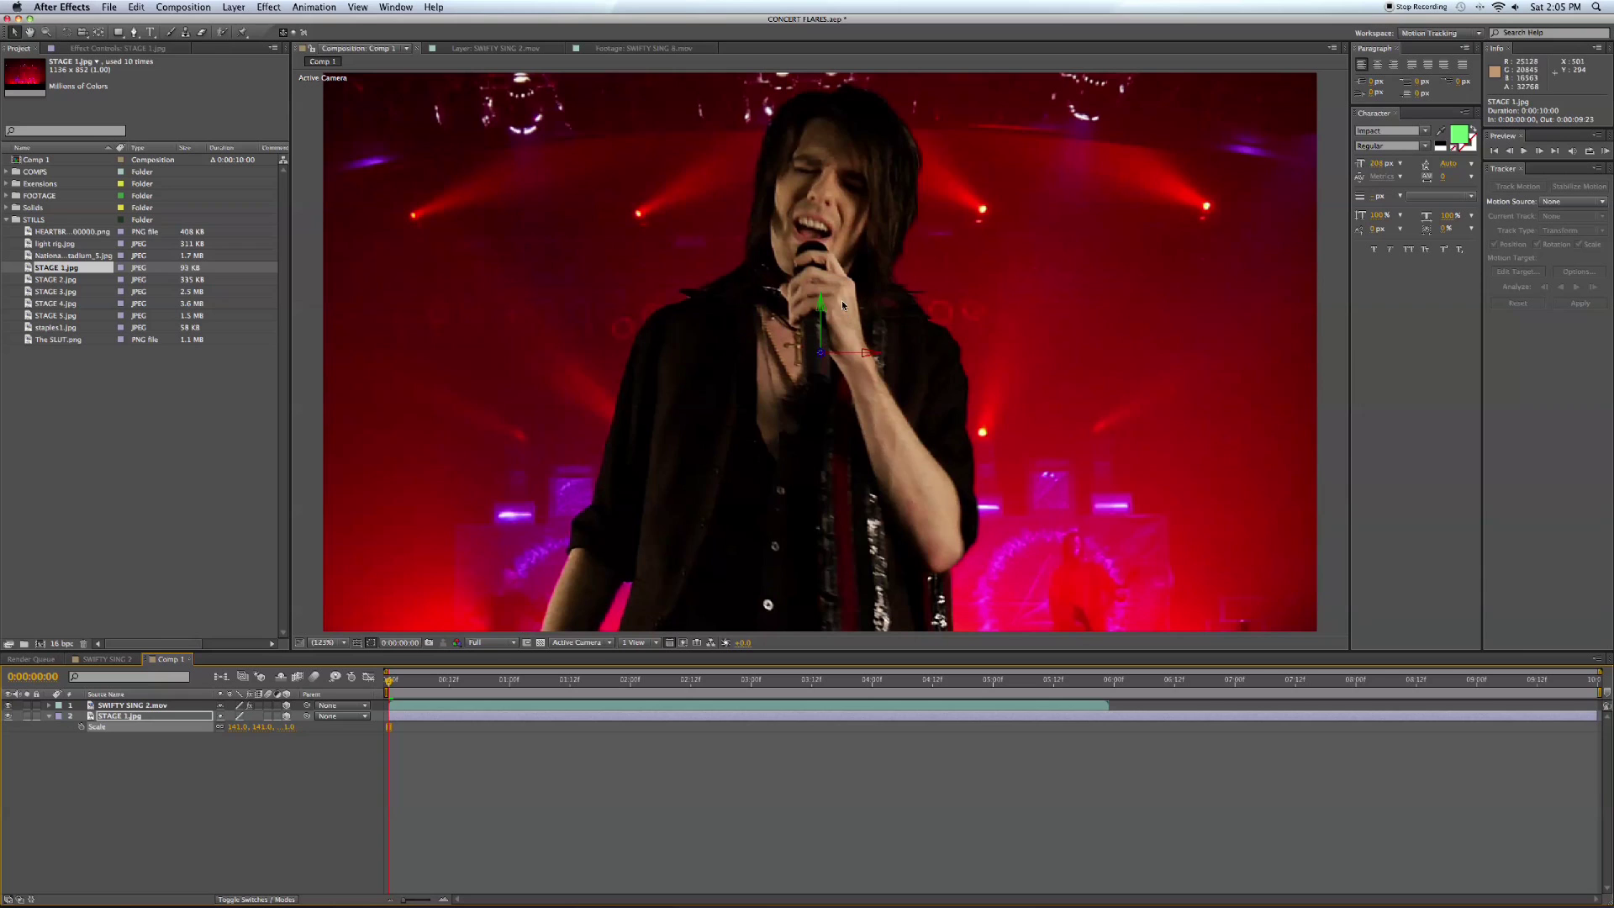
pyautogui.moveTo(821, 308); pyautogui.dragTo(823, 452)
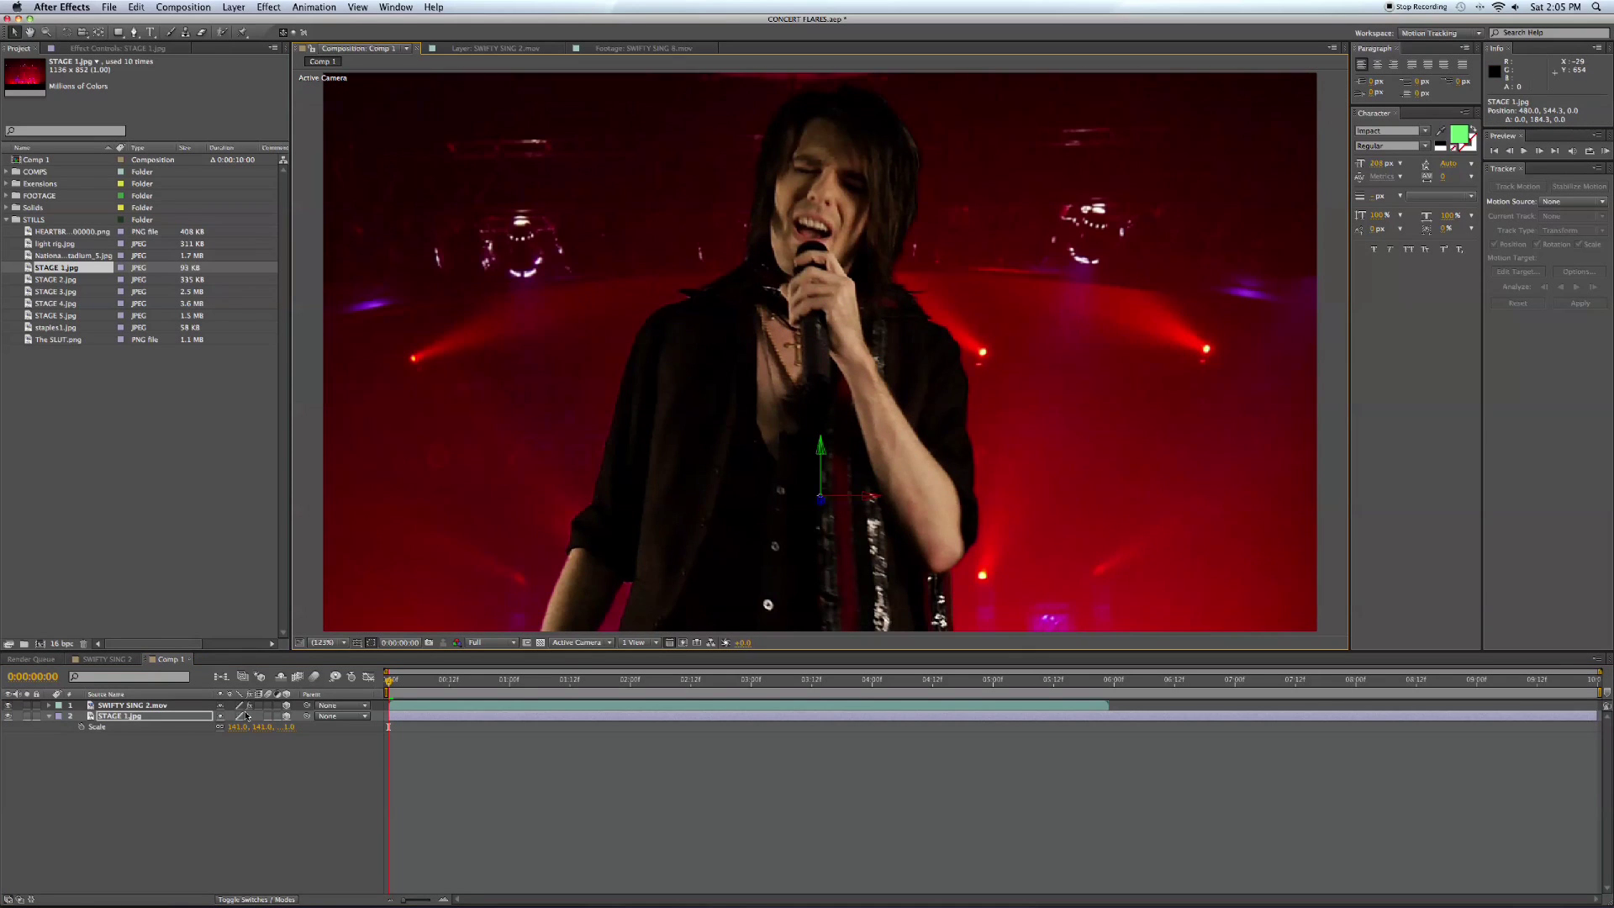
# Step: Push the STAGE 1.jpg layer back in Z space, then enlarge and reposition it to fill the frame behind the singer
pyautogui.moveTo(267, 728); pyautogui.dragTo(266, 726)
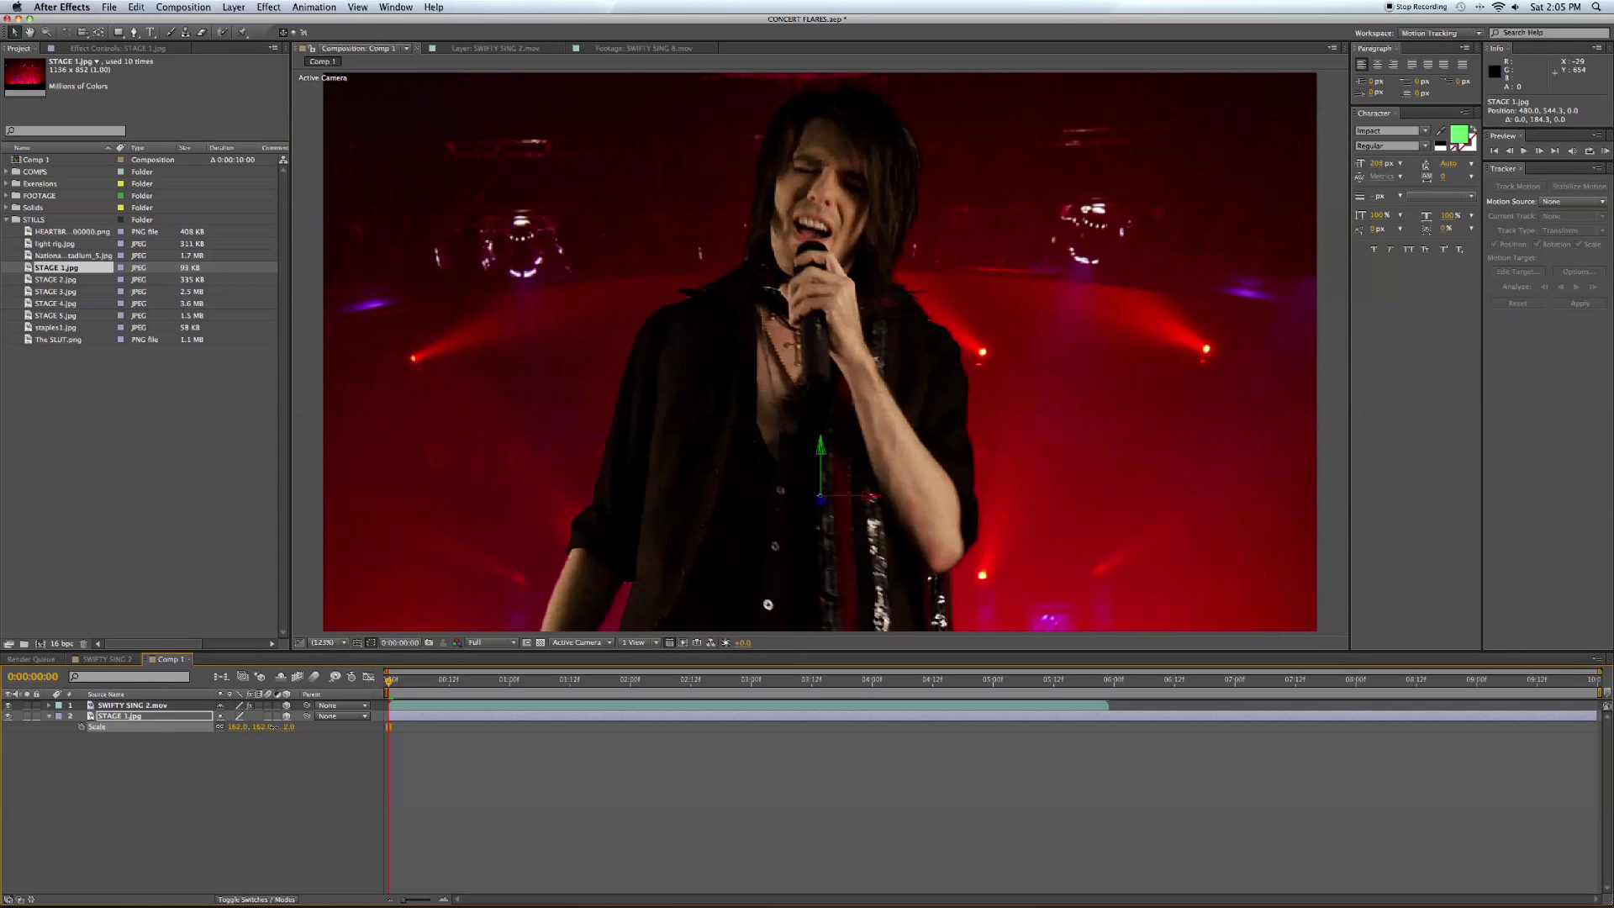
pyautogui.moveTo(821, 500); pyautogui.dragTo(1594, 79)
pyautogui.moveTo(256, 729); pyautogui.dragTo(267, 728)
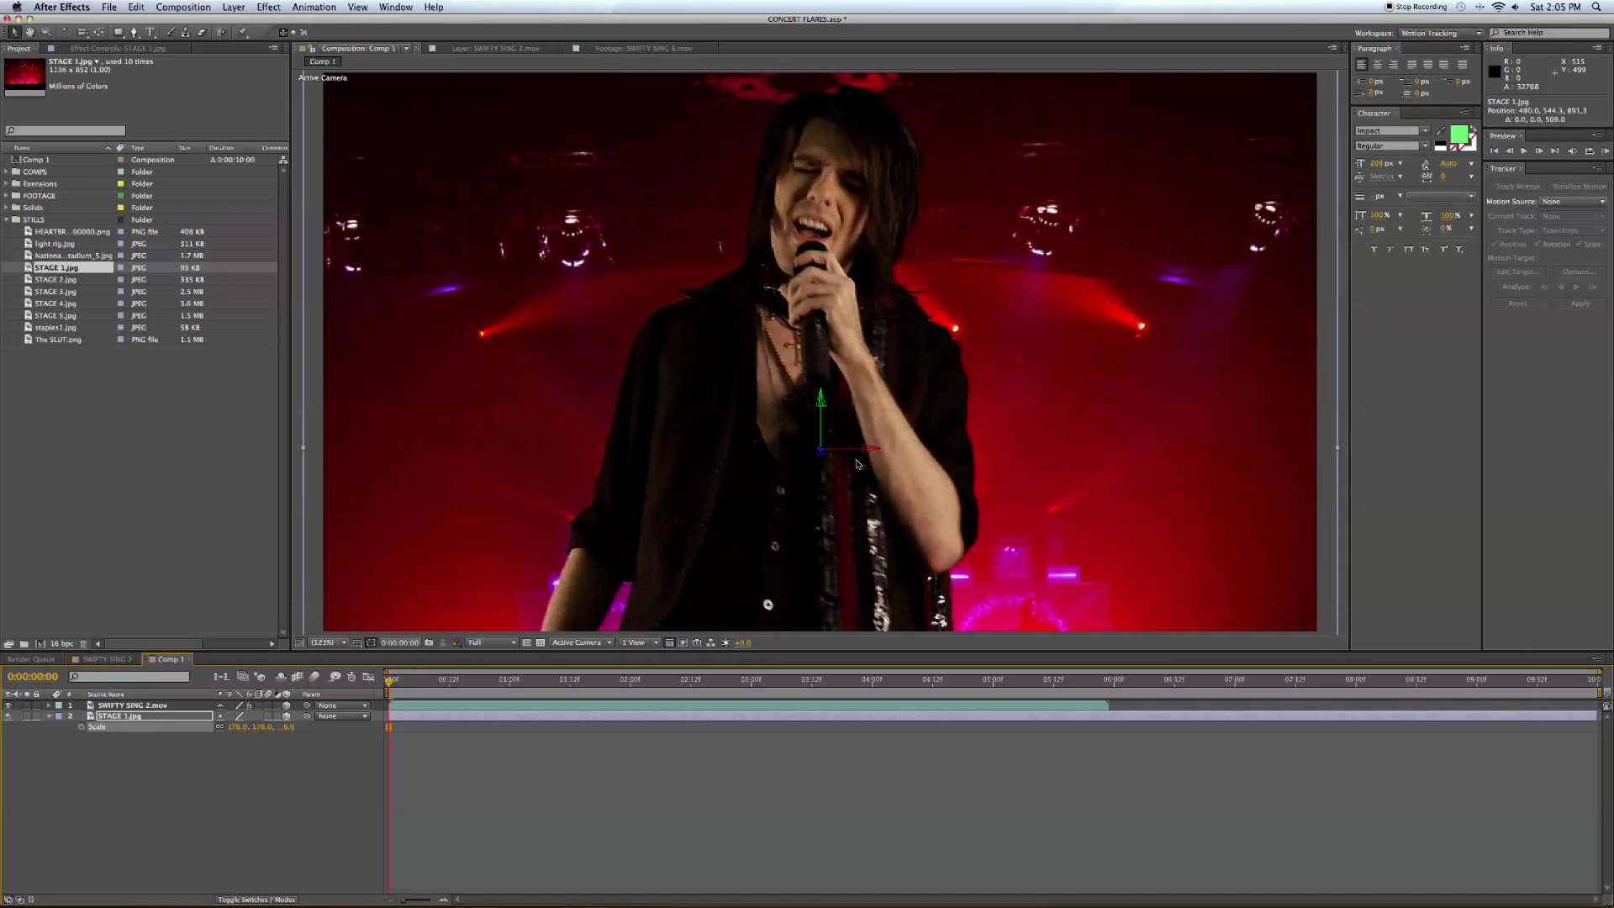
pyautogui.moveTo(822, 454); pyautogui.dragTo(818, 477)
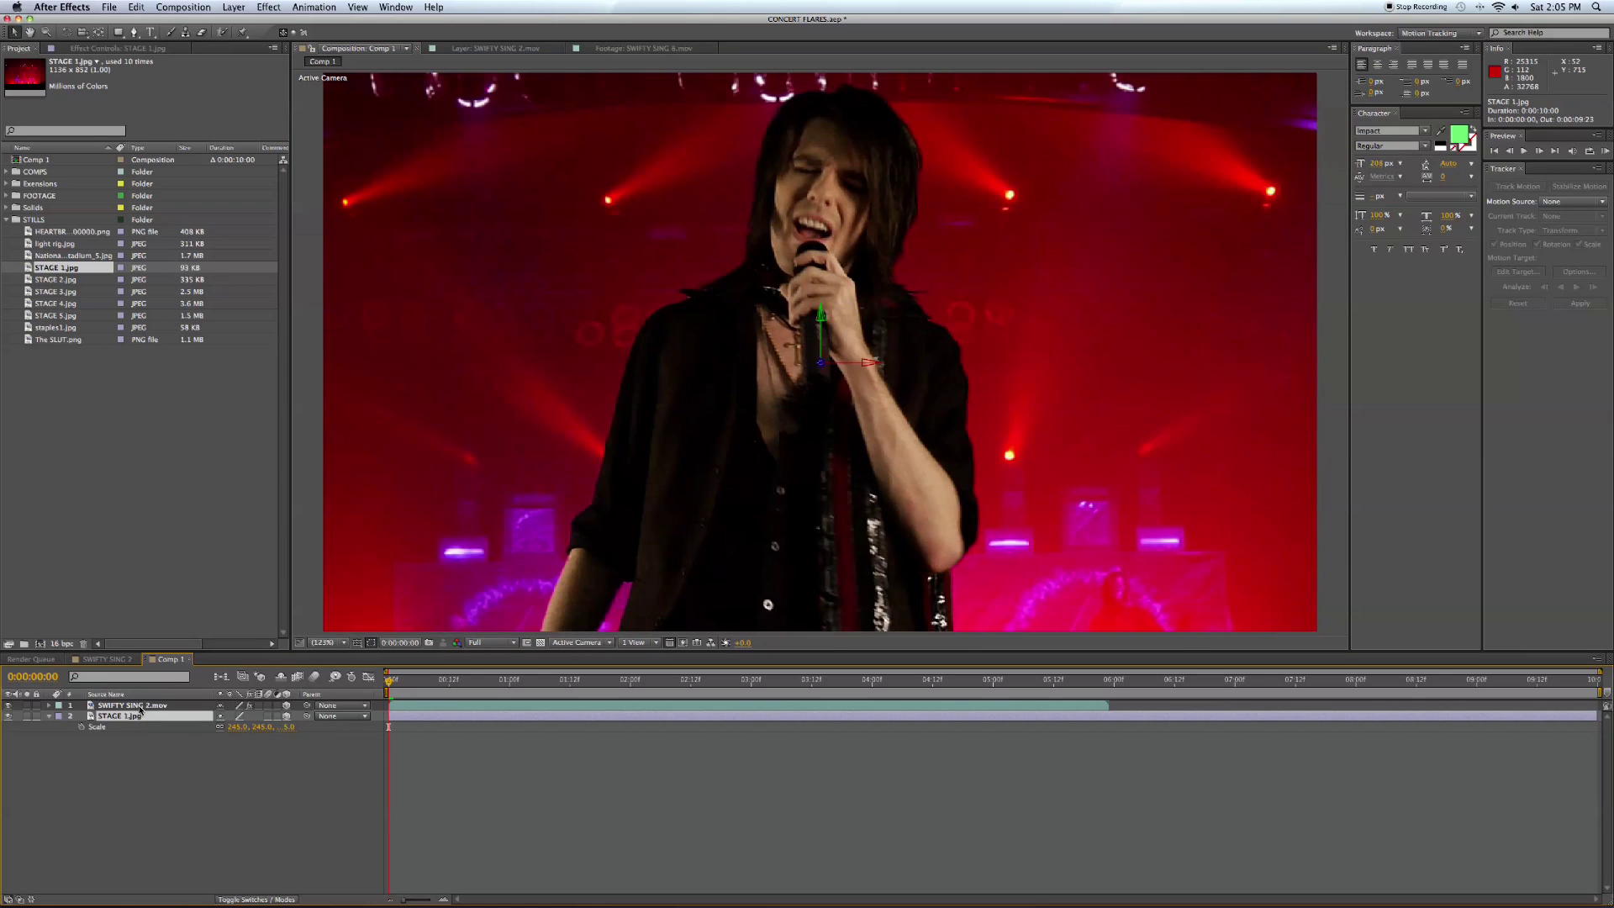
# Step: Set the tracker's motion source to SWIFTY SING 2.mov and its motion target to the STAGE 1.jpg layer
pyautogui.click(135, 705)
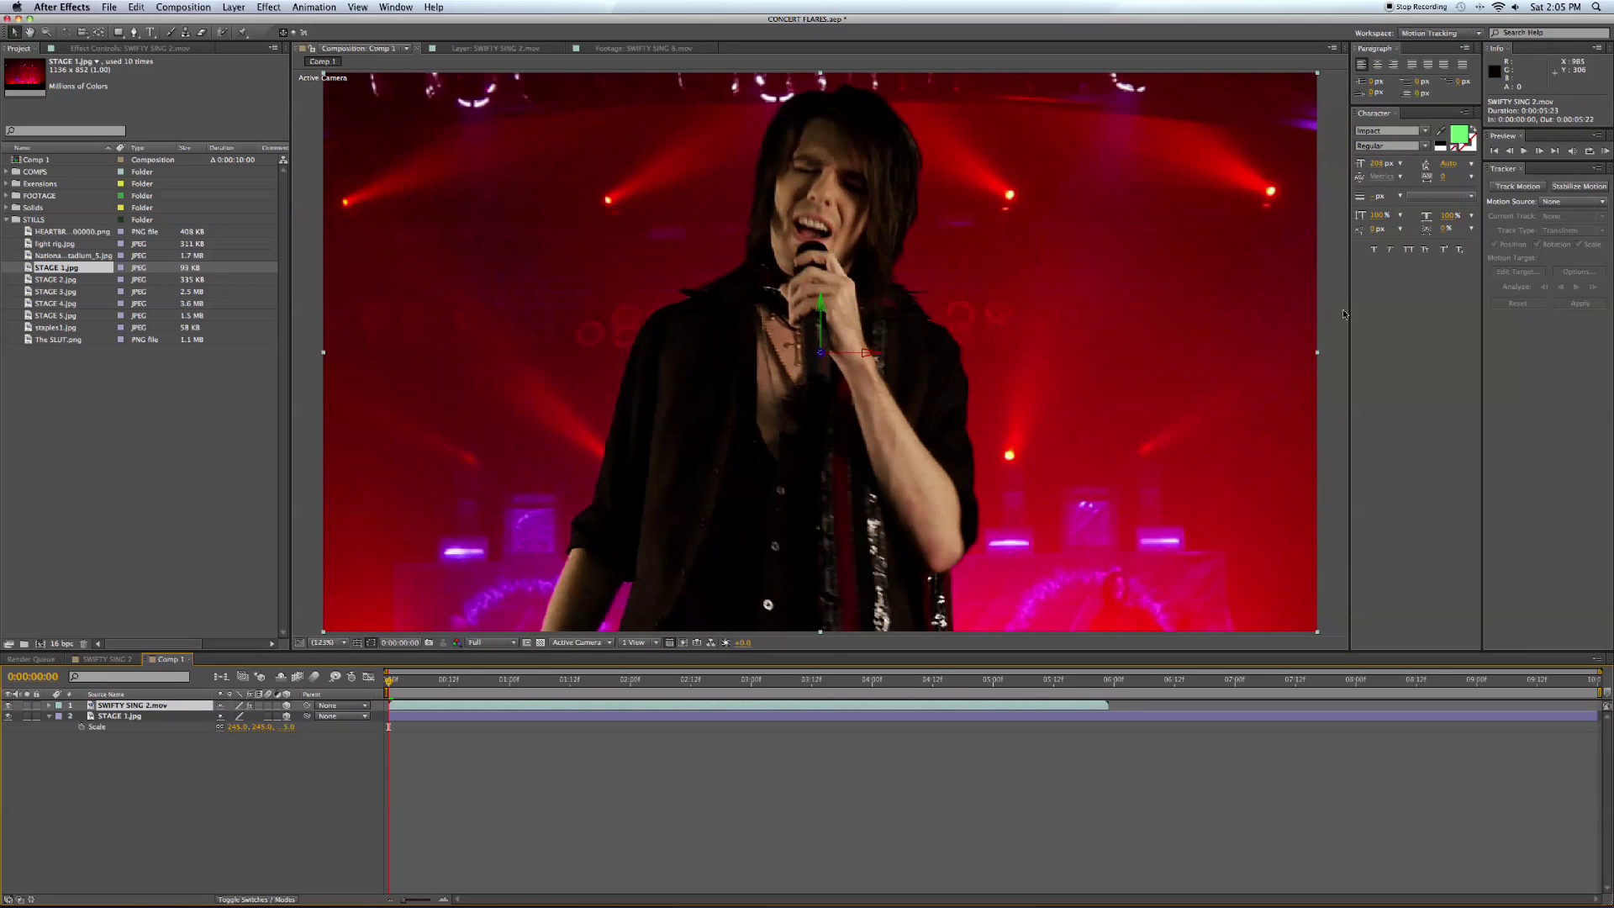
pyautogui.click(1586, 207)
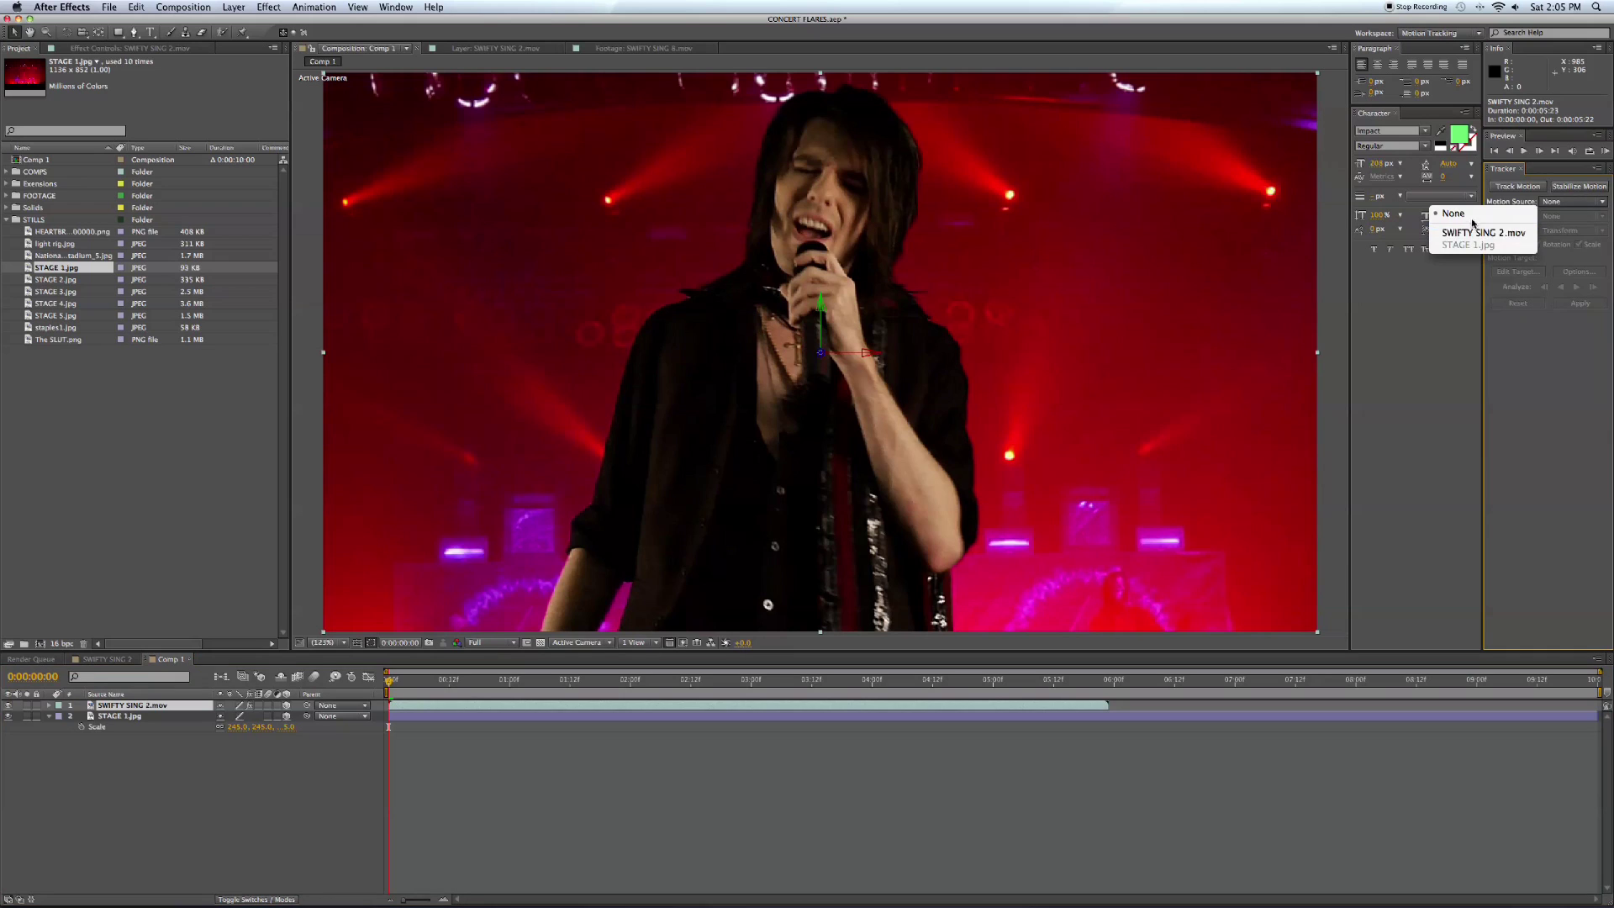
pyautogui.click(1484, 236)
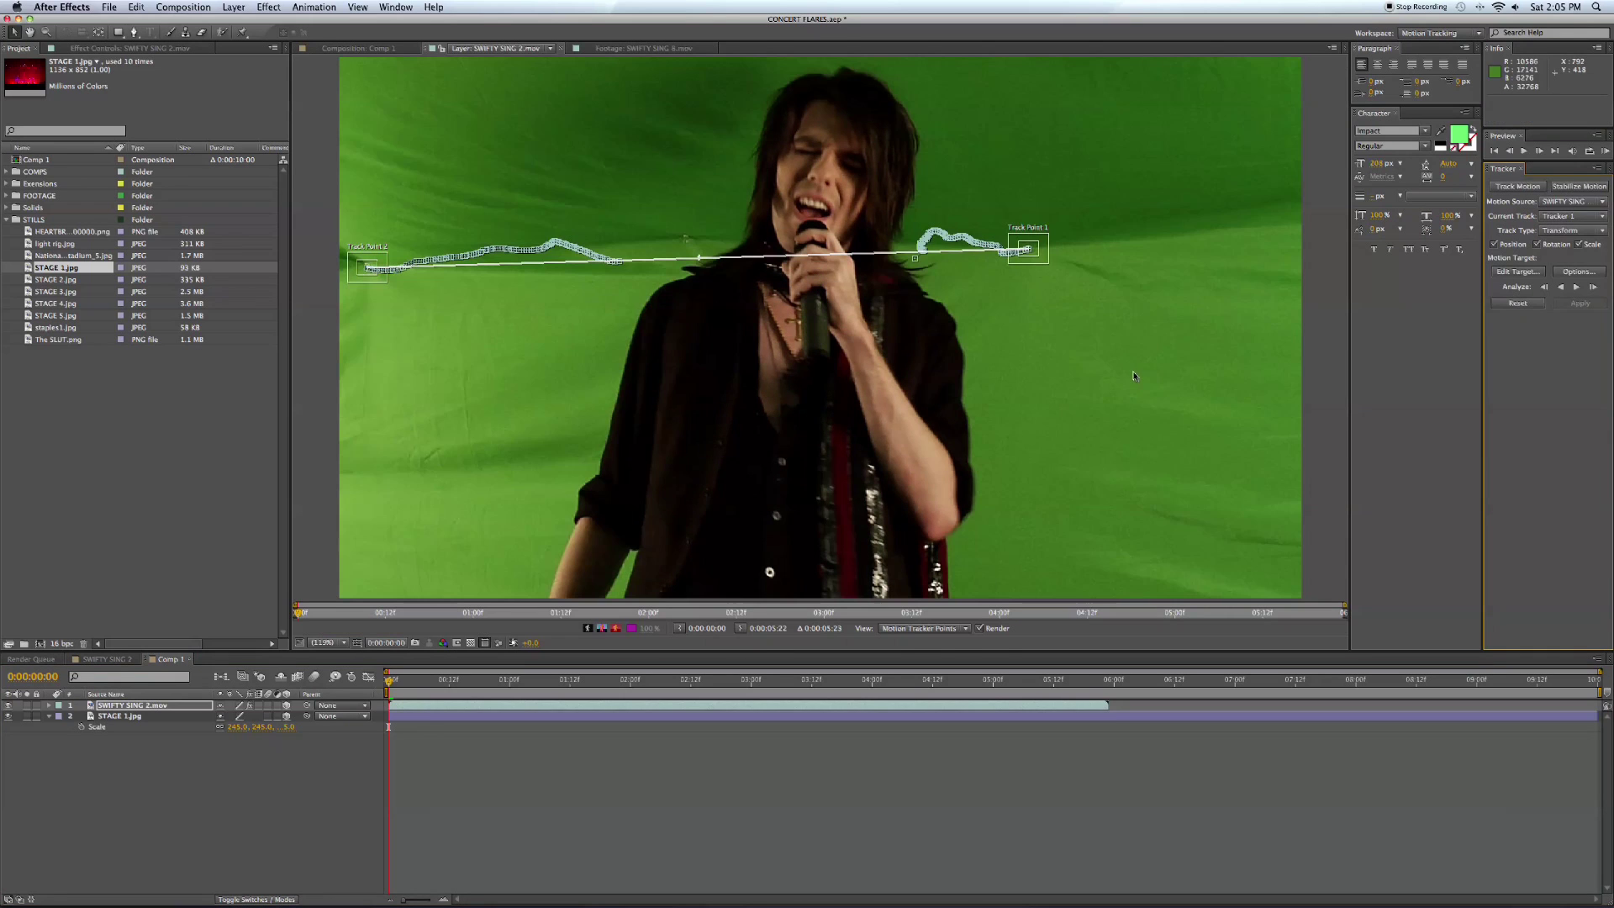
pyautogui.click(1518, 271)
pyautogui.click(874, 433)
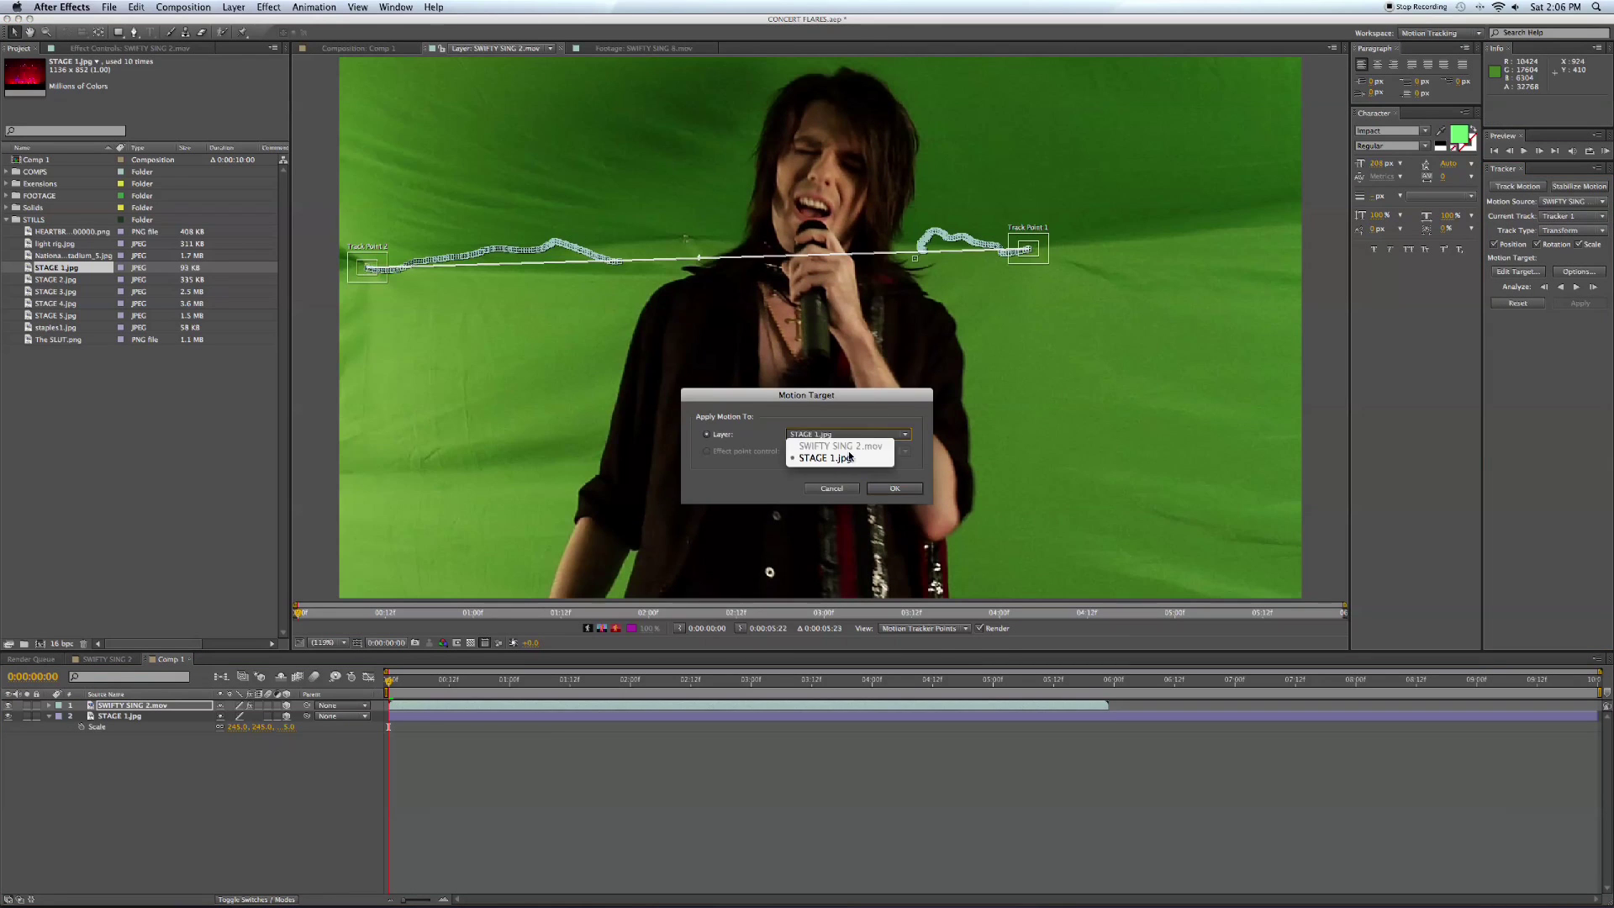
pyautogui.click(849, 458)
pyautogui.click(894, 488)
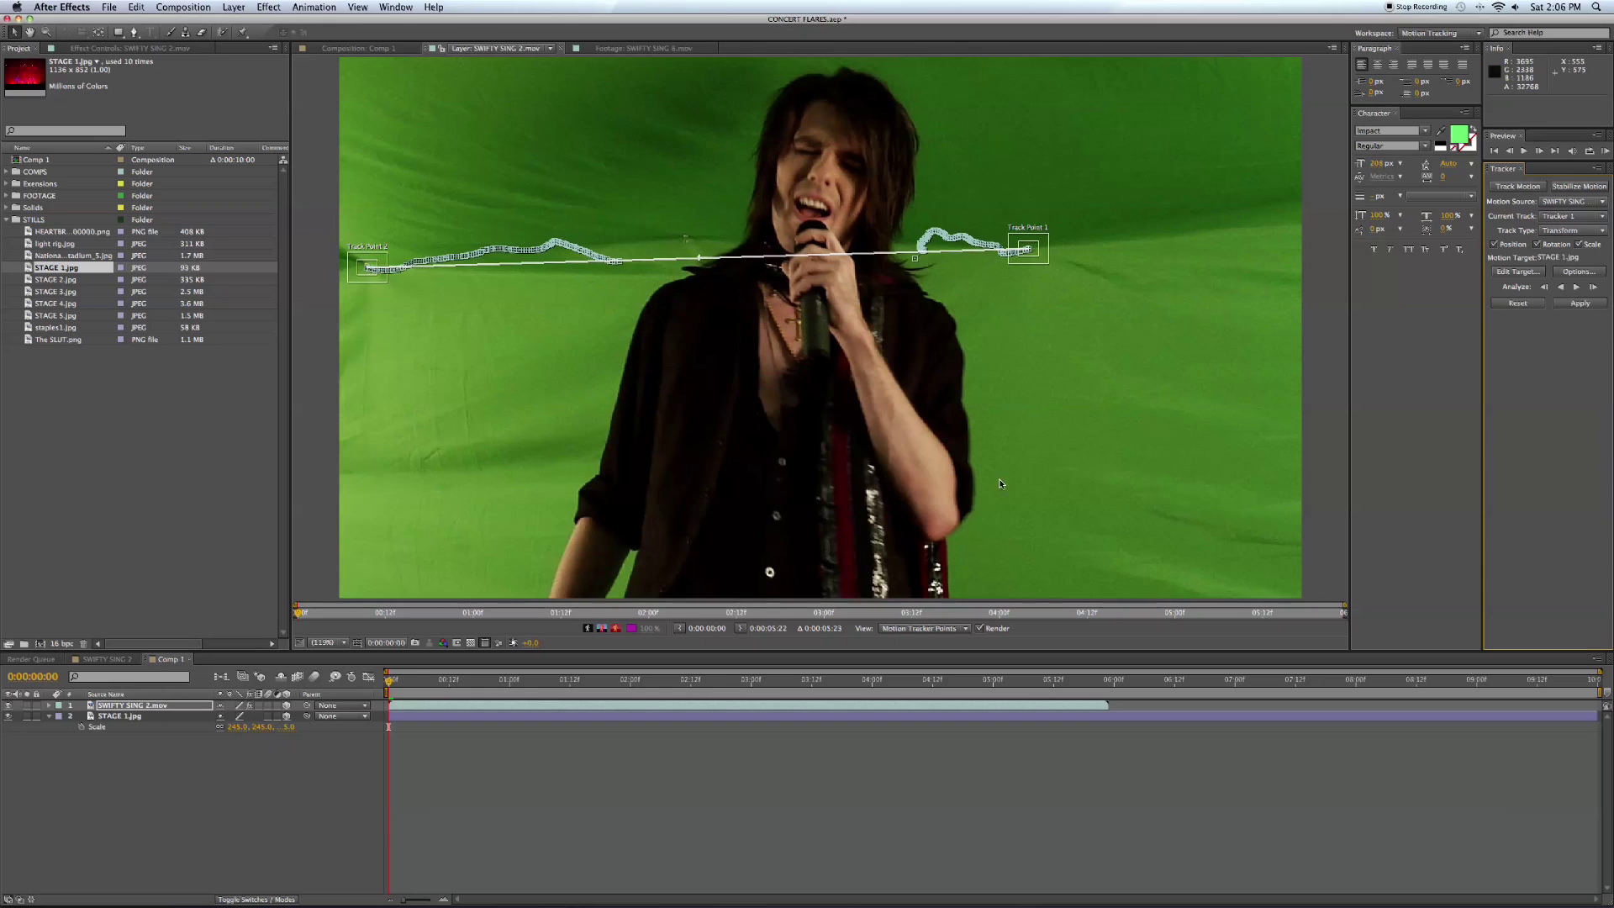
# Step: Apply the tracked motion to the STAGE 1.jpg layer in the X and Y dimensions
pyautogui.click(1581, 303)
pyautogui.click(868, 438)
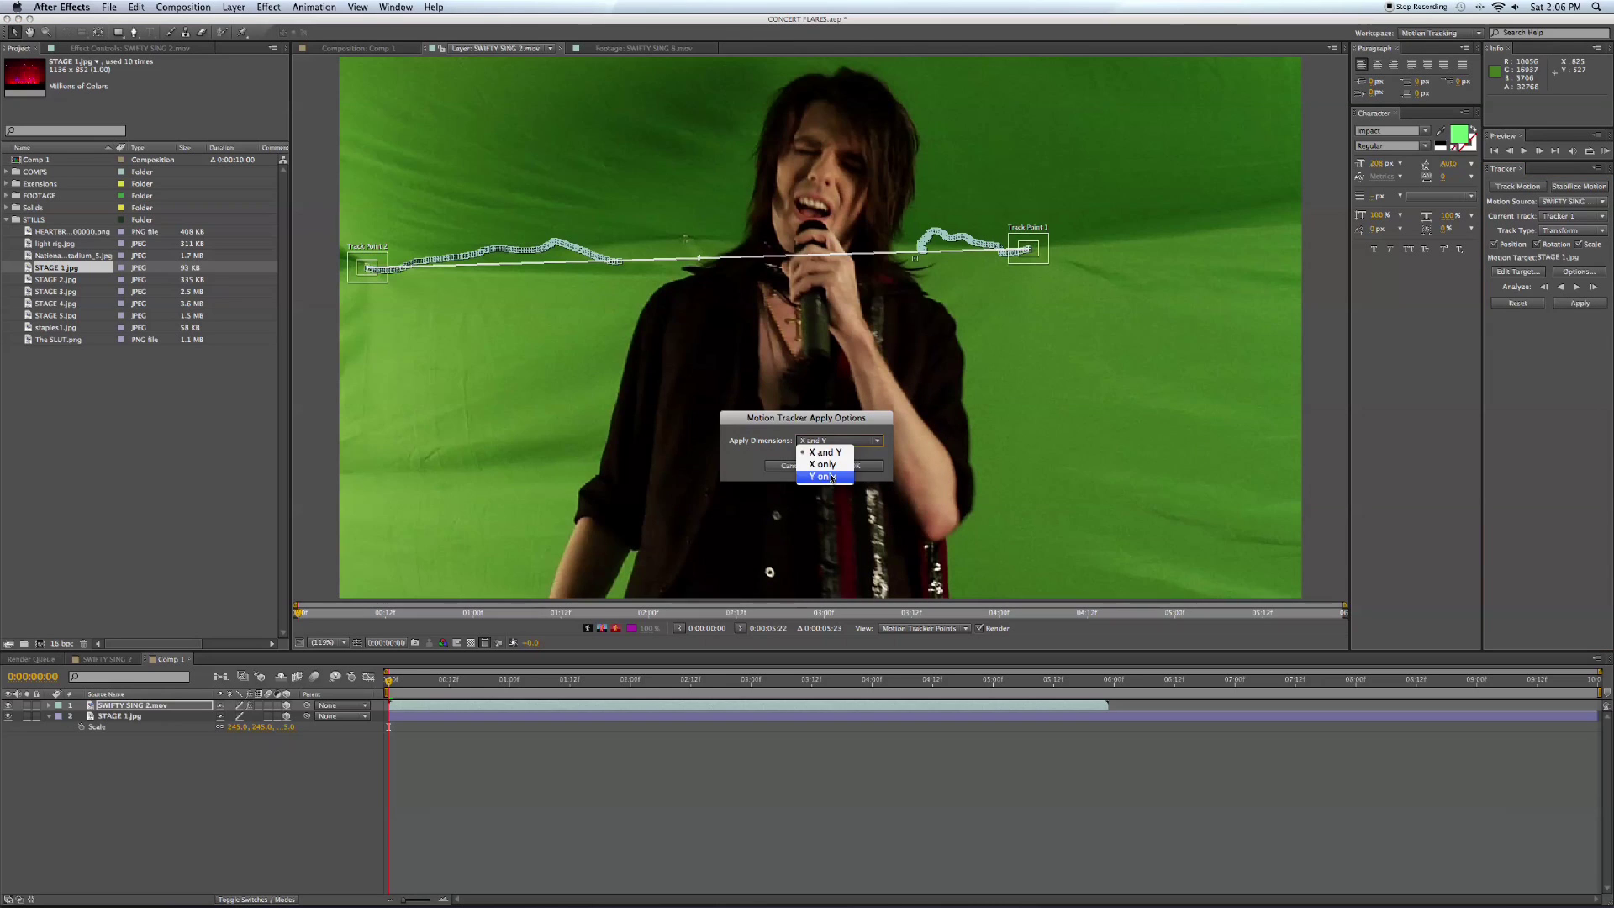
pyautogui.click(845, 443)
pyautogui.click(855, 466)
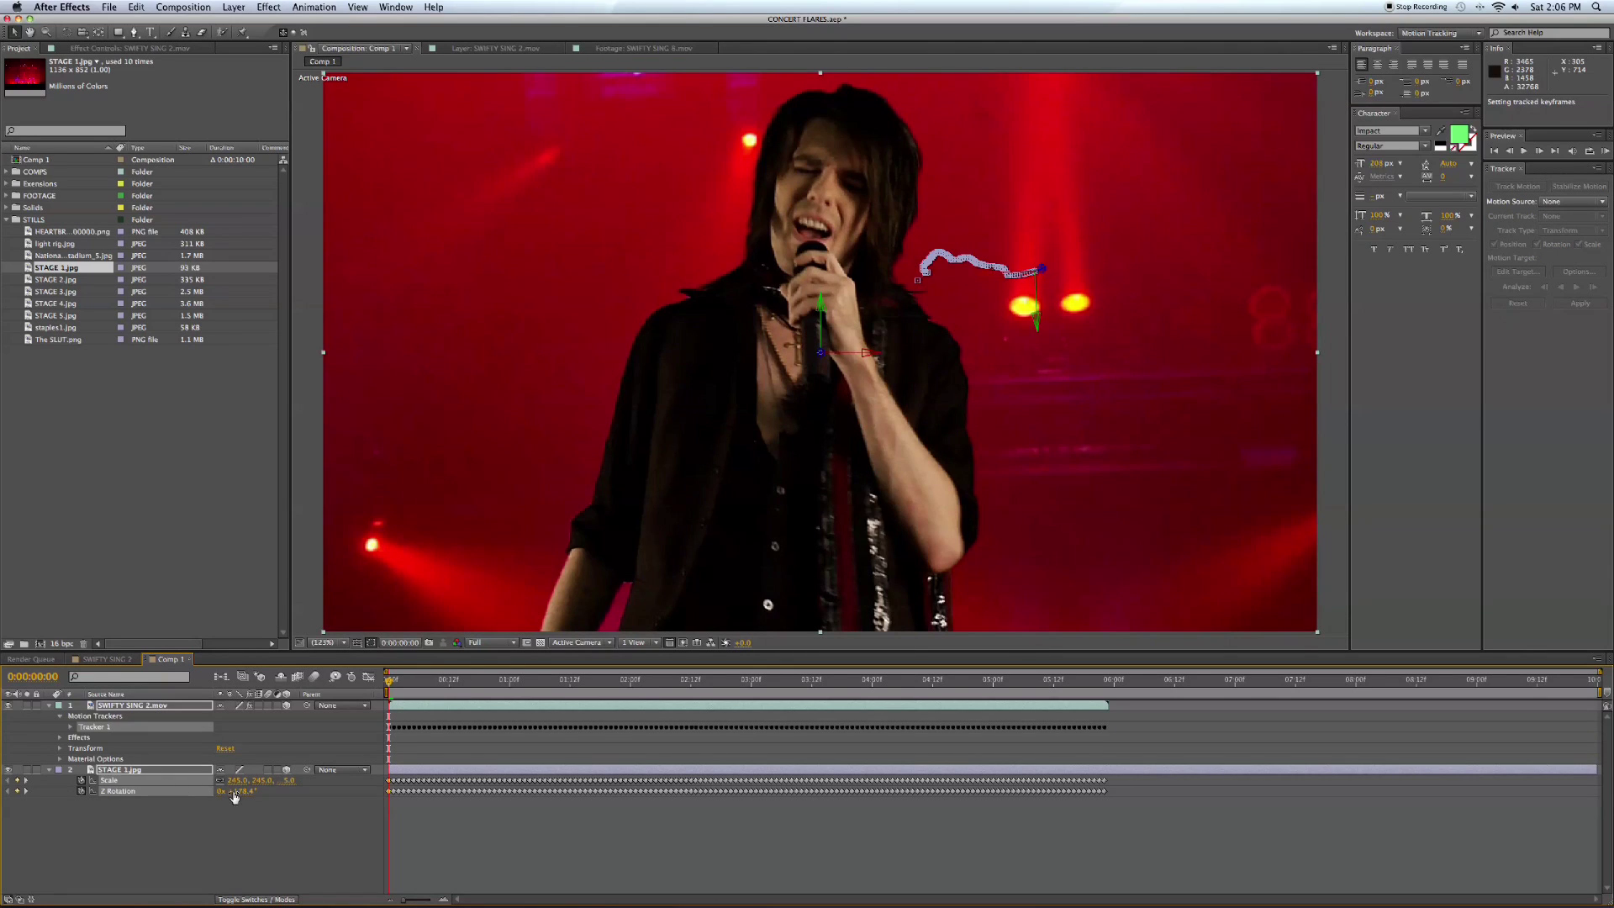
# Step: Select all Z Rotation keyframes of the STAGE 1.jpg layer and set the rotation to 0° at the first frame
pyautogui.click(178, 793)
pyautogui.click(245, 792)
pyautogui.write('0')
pyautogui.press('Return')
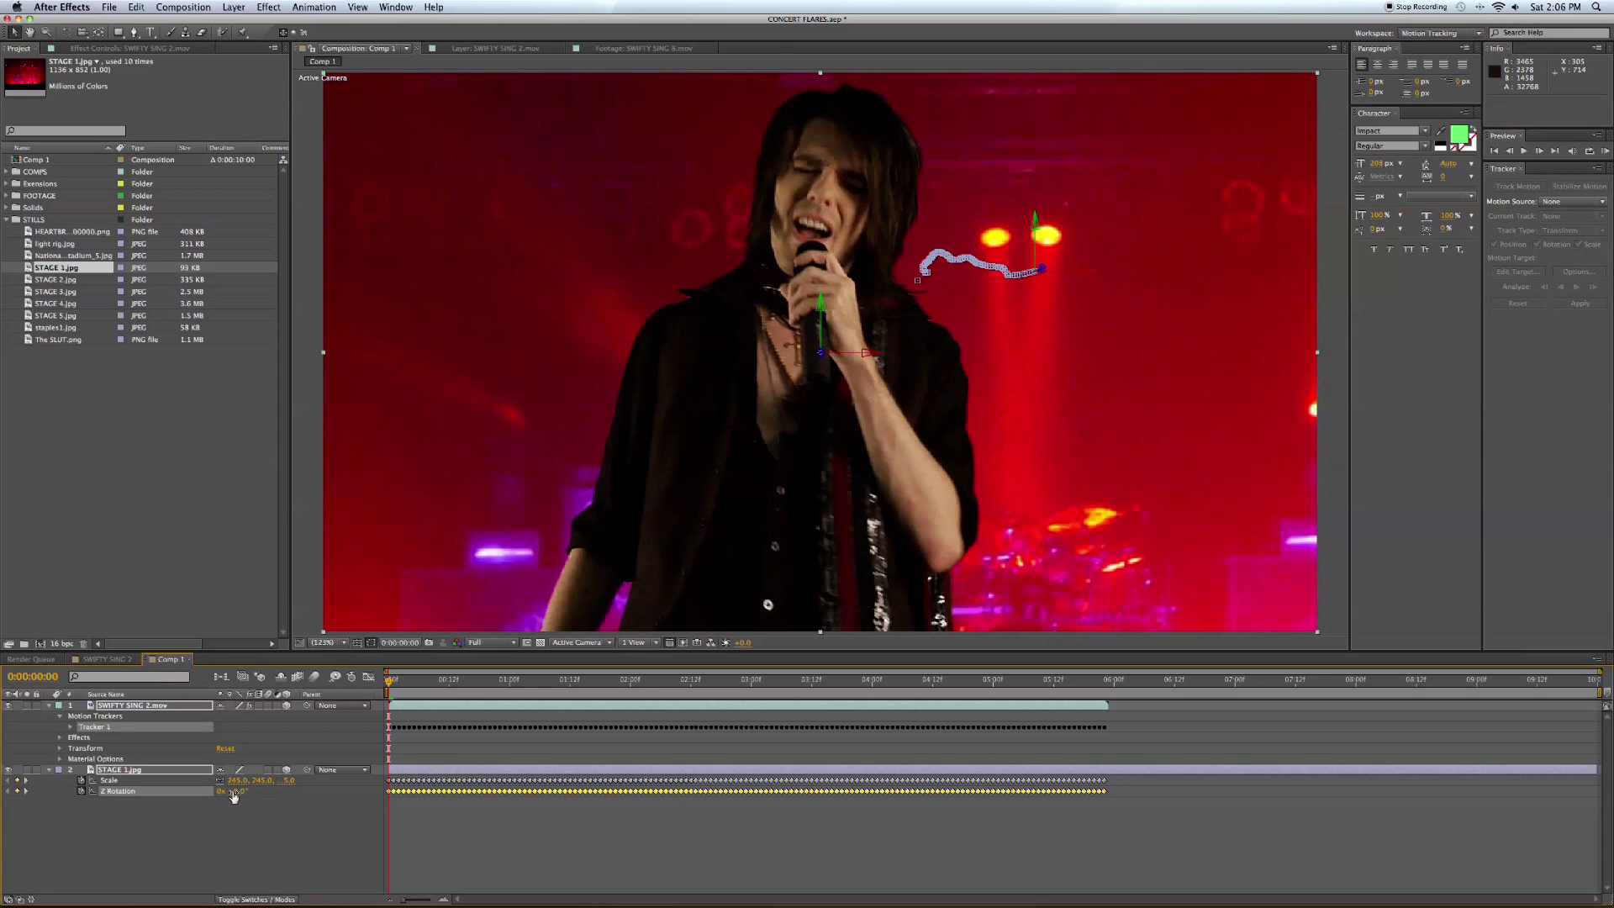
# Step: Select all Position keyframes of STAGE 1.jpg and shift the layer with its motion path left to about X 464
pyautogui.click(162, 773)
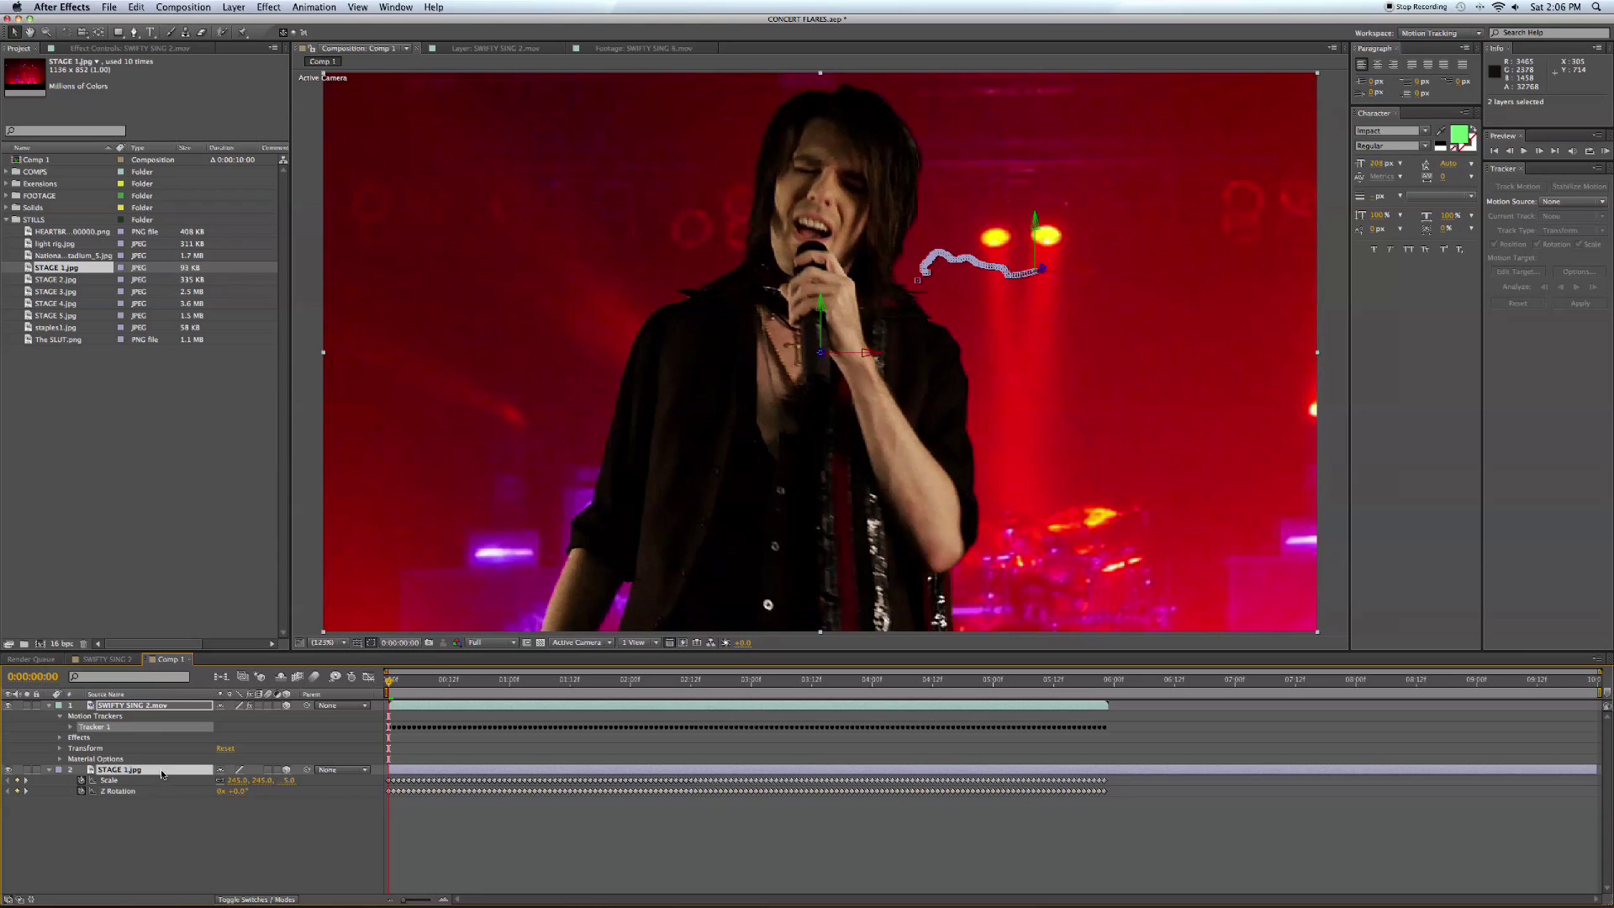
pyautogui.press('p')
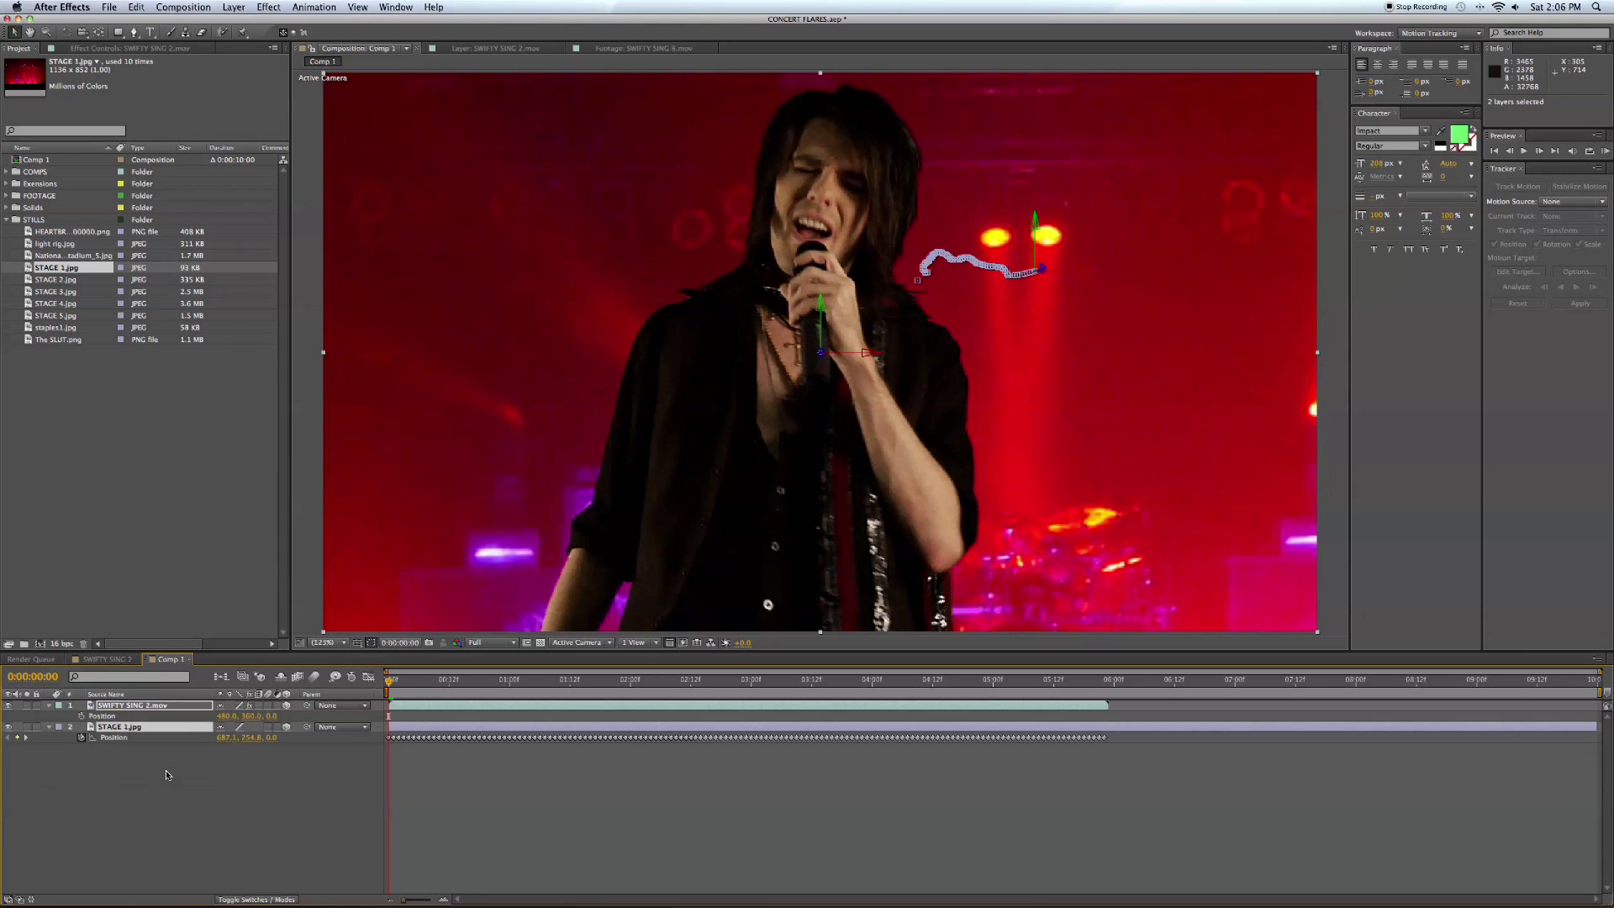
pyautogui.click(135, 737)
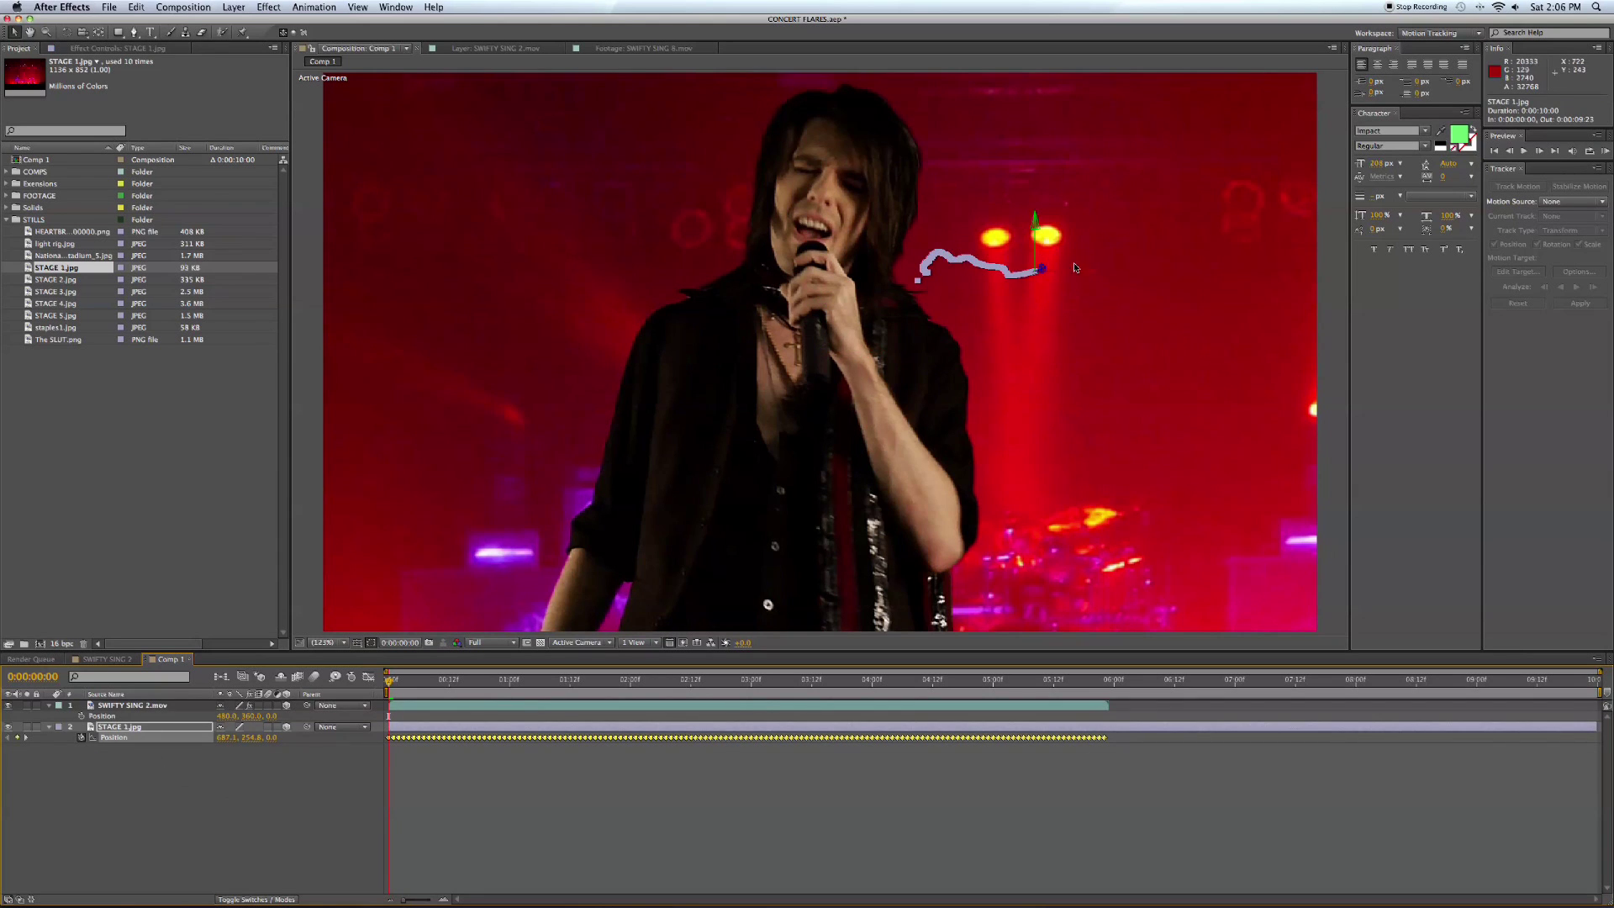
pyautogui.moveTo(1086, 270); pyautogui.dragTo(856, 268)
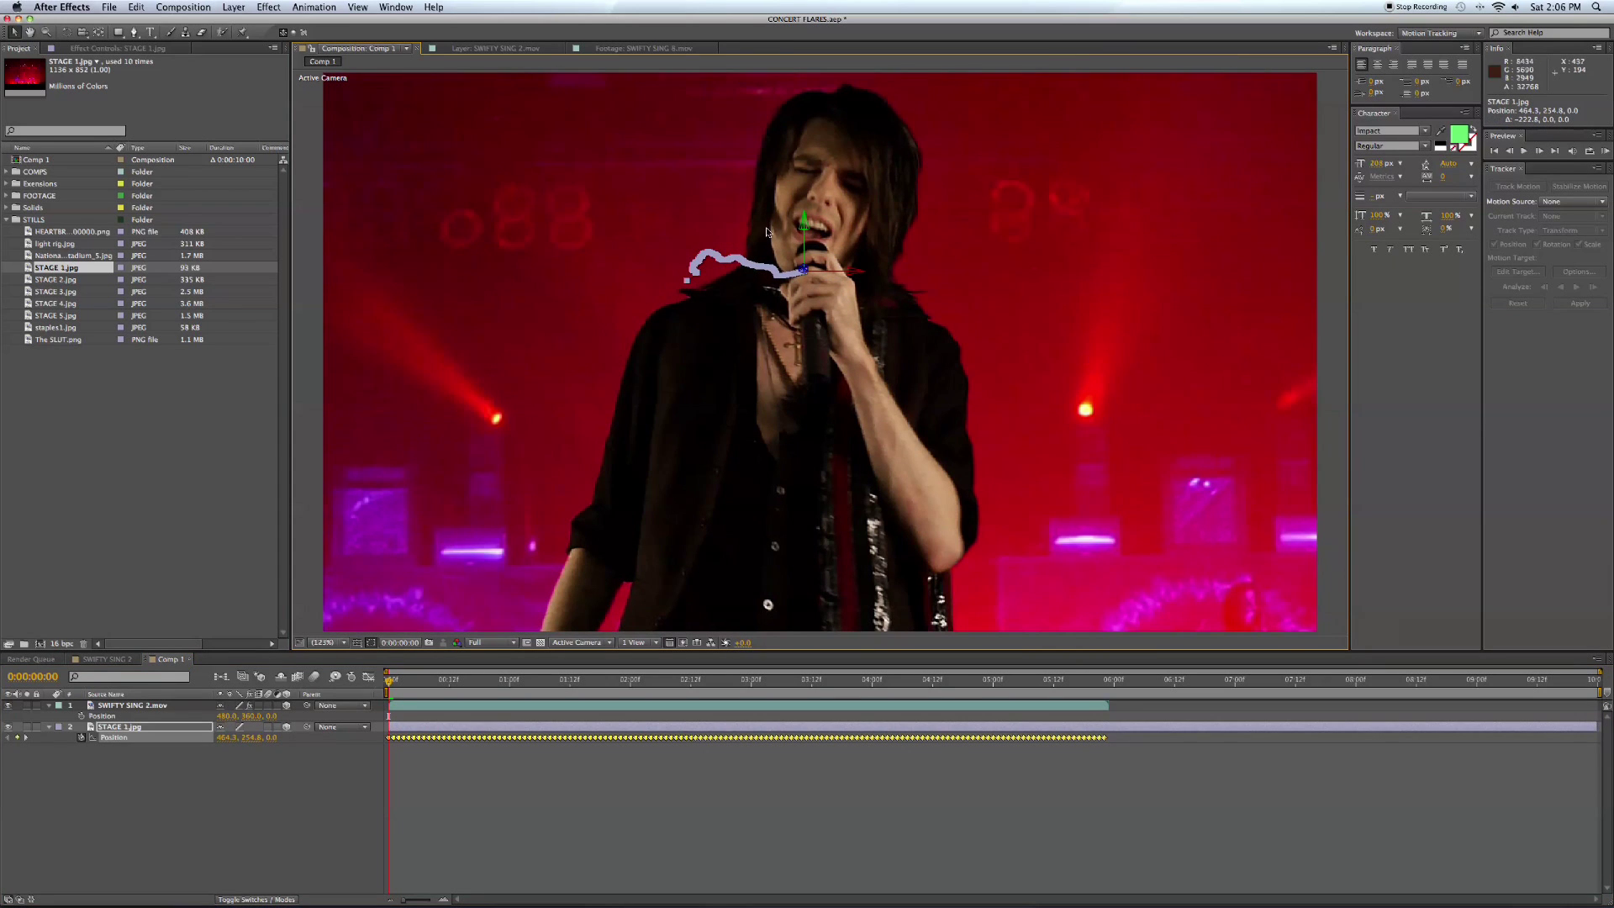
# Step: Preview the composition from the start to check how the stage background follows the camera move
pyautogui.click(392, 690)
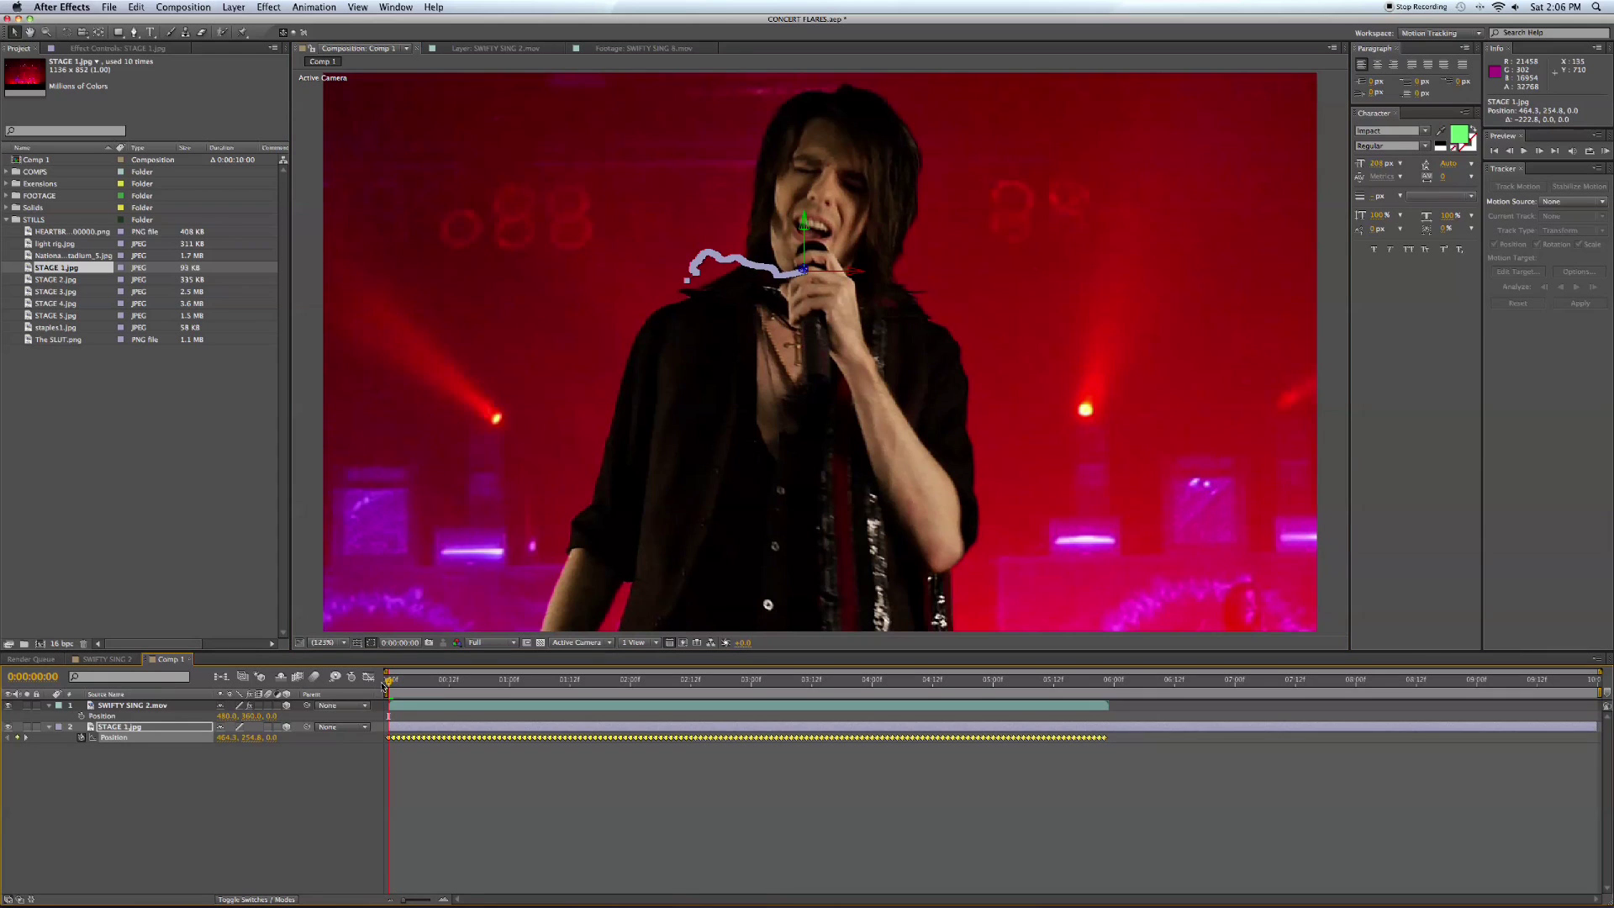
pyautogui.press('space')
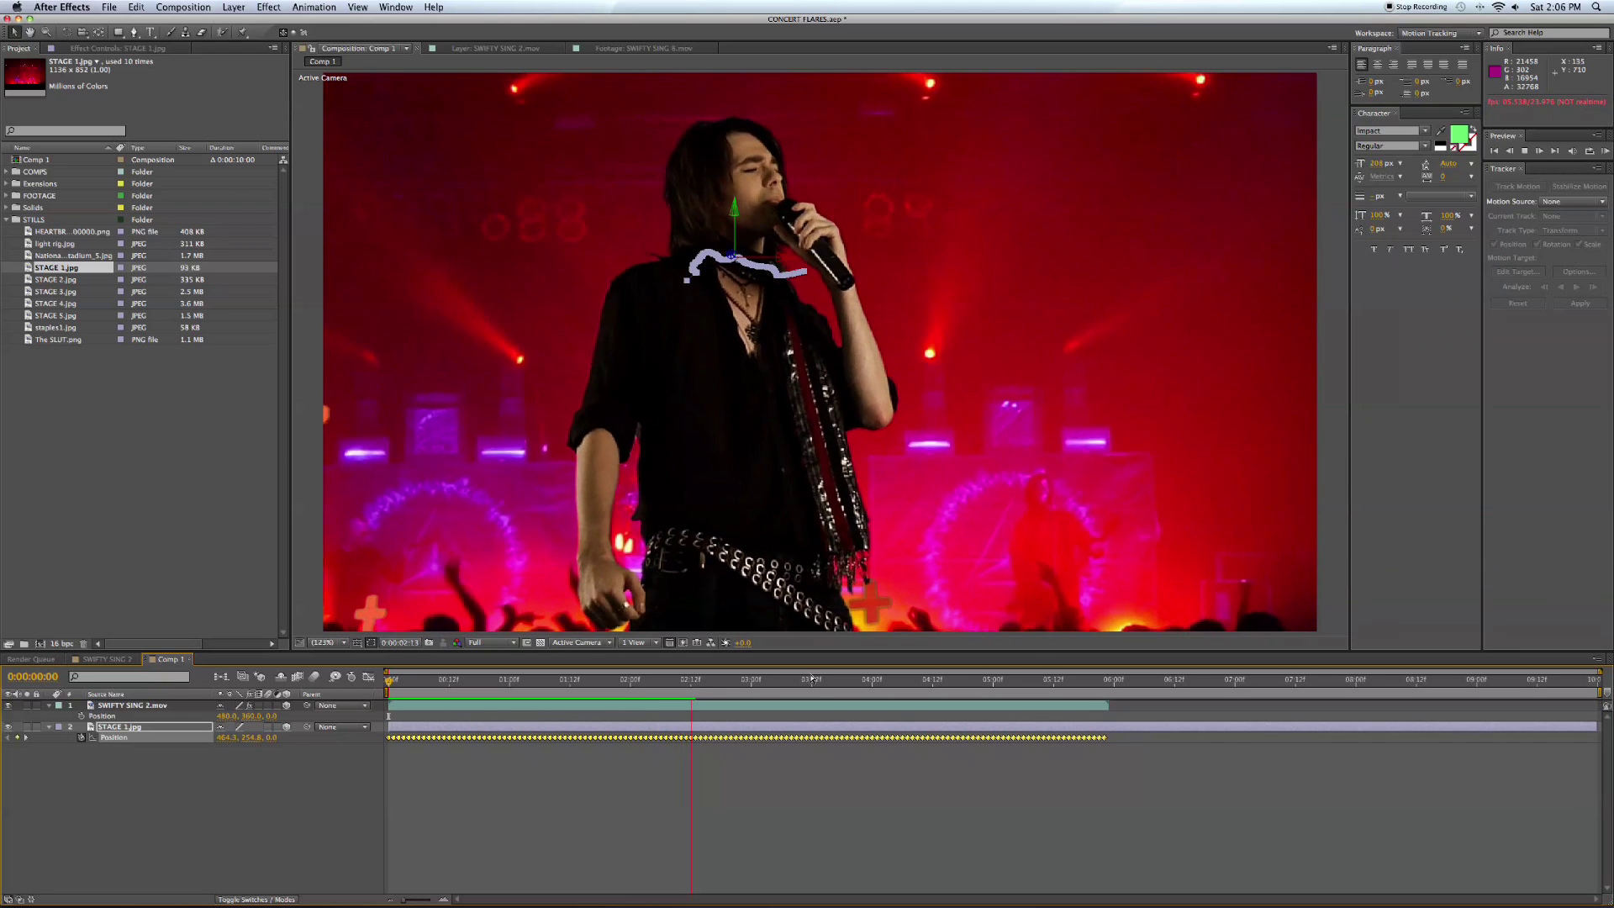
pyautogui.press('space')
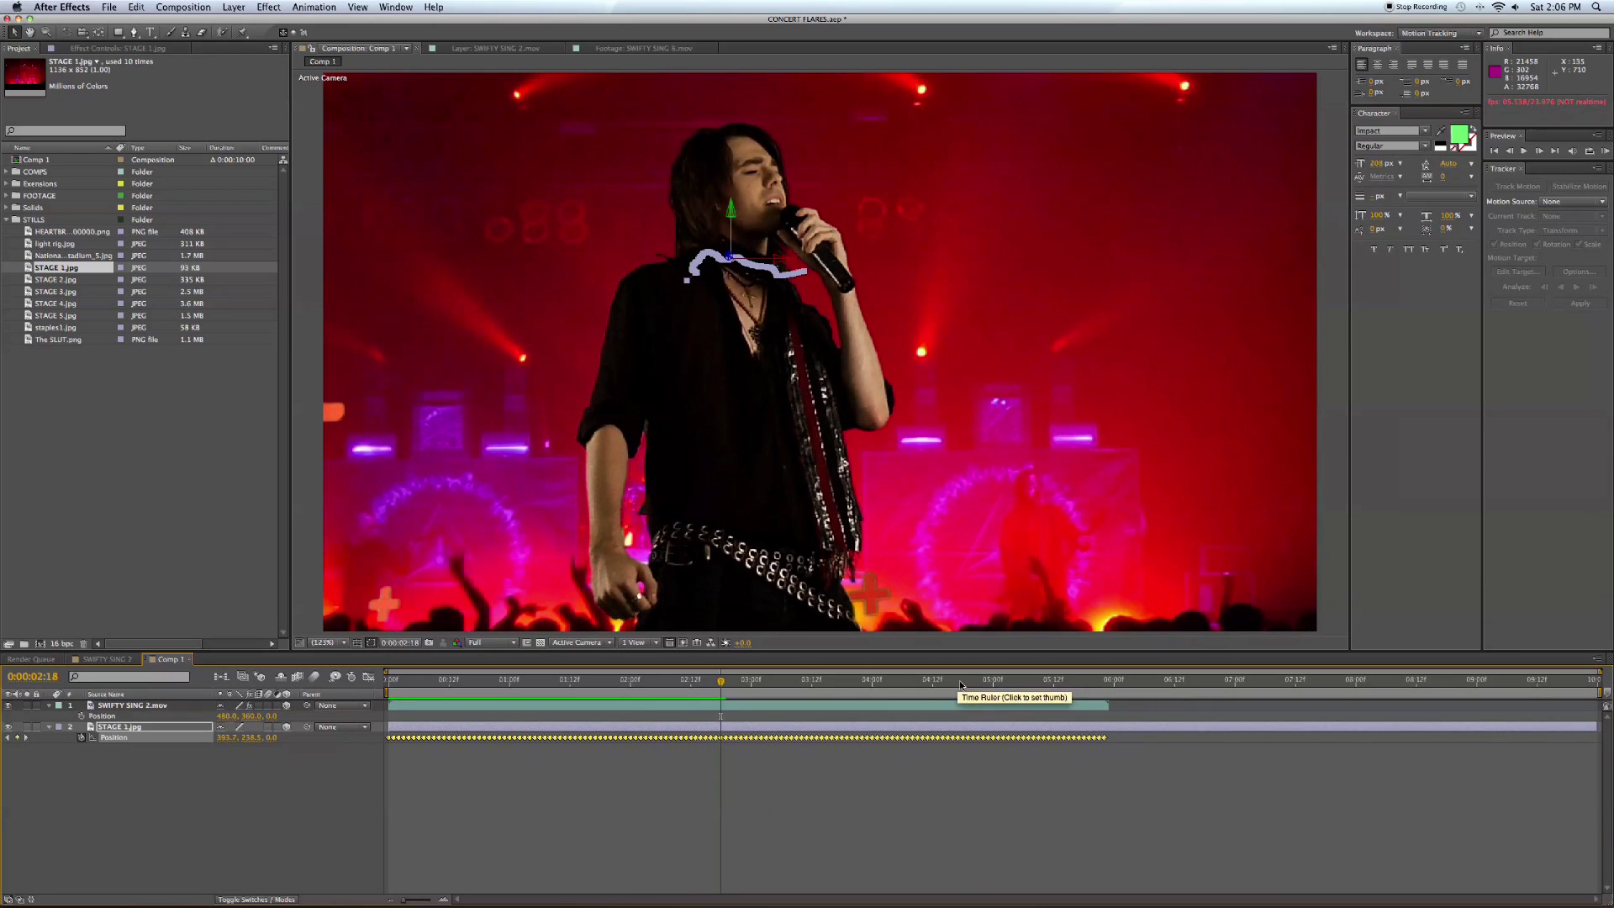
# Step: At 0:00:05:21, enlarge STAGE 1.jpg across all its Scale keyframes to about 155% so it fills the frame
pyautogui.click(993, 681)
pyautogui.moveTo(993, 683); pyautogui.dragTo(1099, 684)
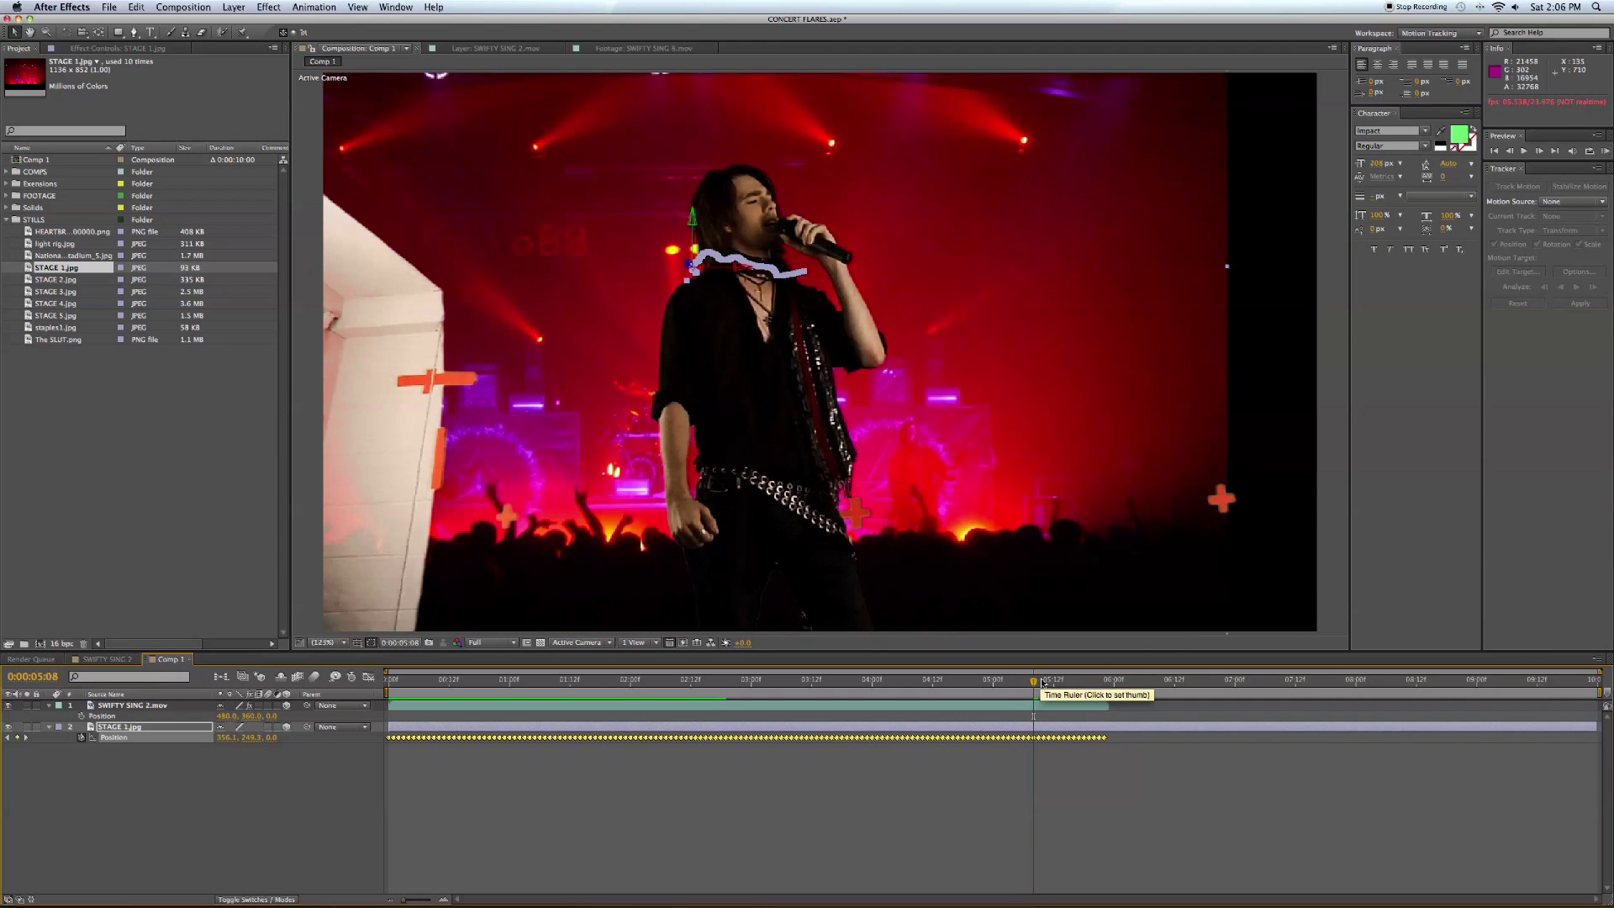
pyautogui.press('s')
pyautogui.moveTo(275, 737); pyautogui.dragTo(296, 739)
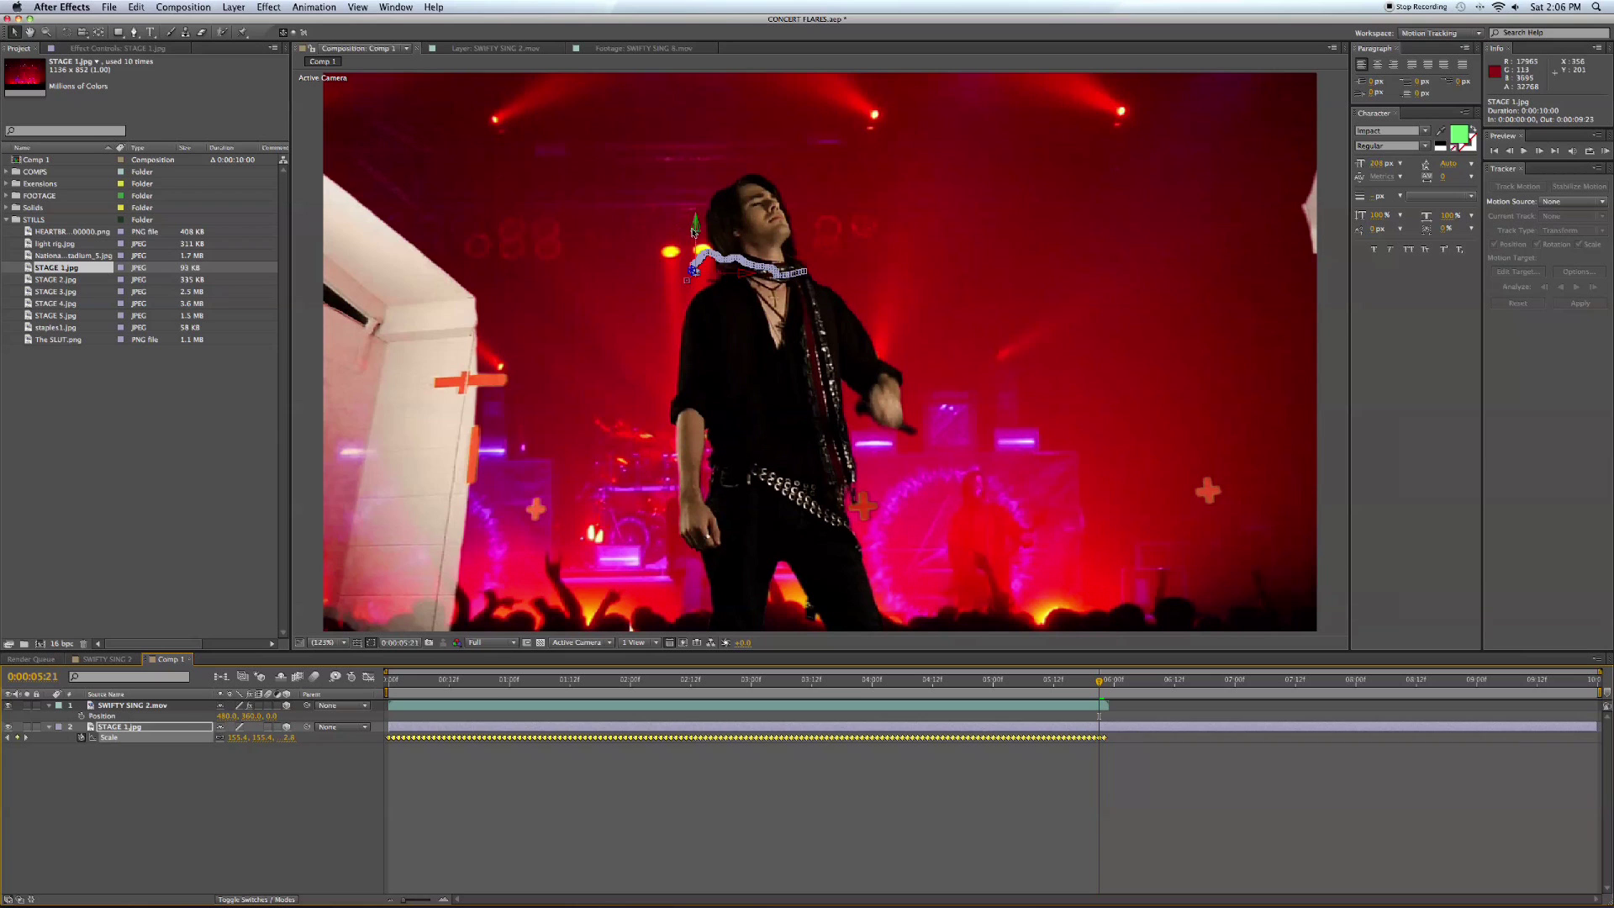
# Step: Try moving the STAGE 1.jpg layer down in the frame at 0:00:05:21
pyautogui.moveTo(696, 226); pyautogui.dragTo(698, 293)
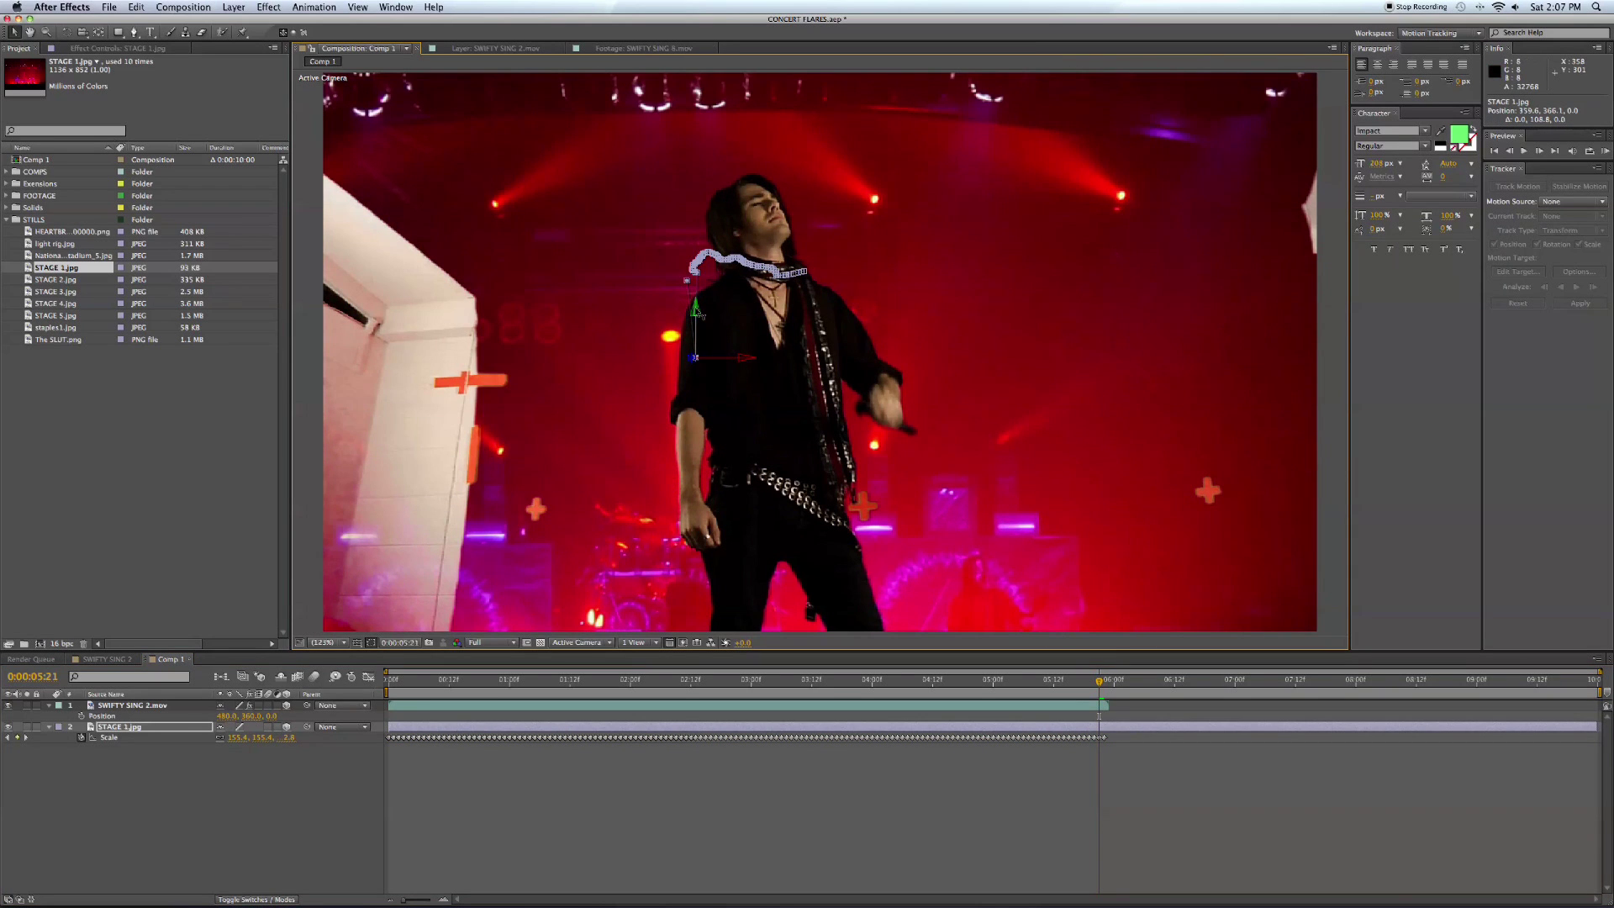
pyautogui.moveTo(700, 313); pyautogui.dragTo(701, 341)
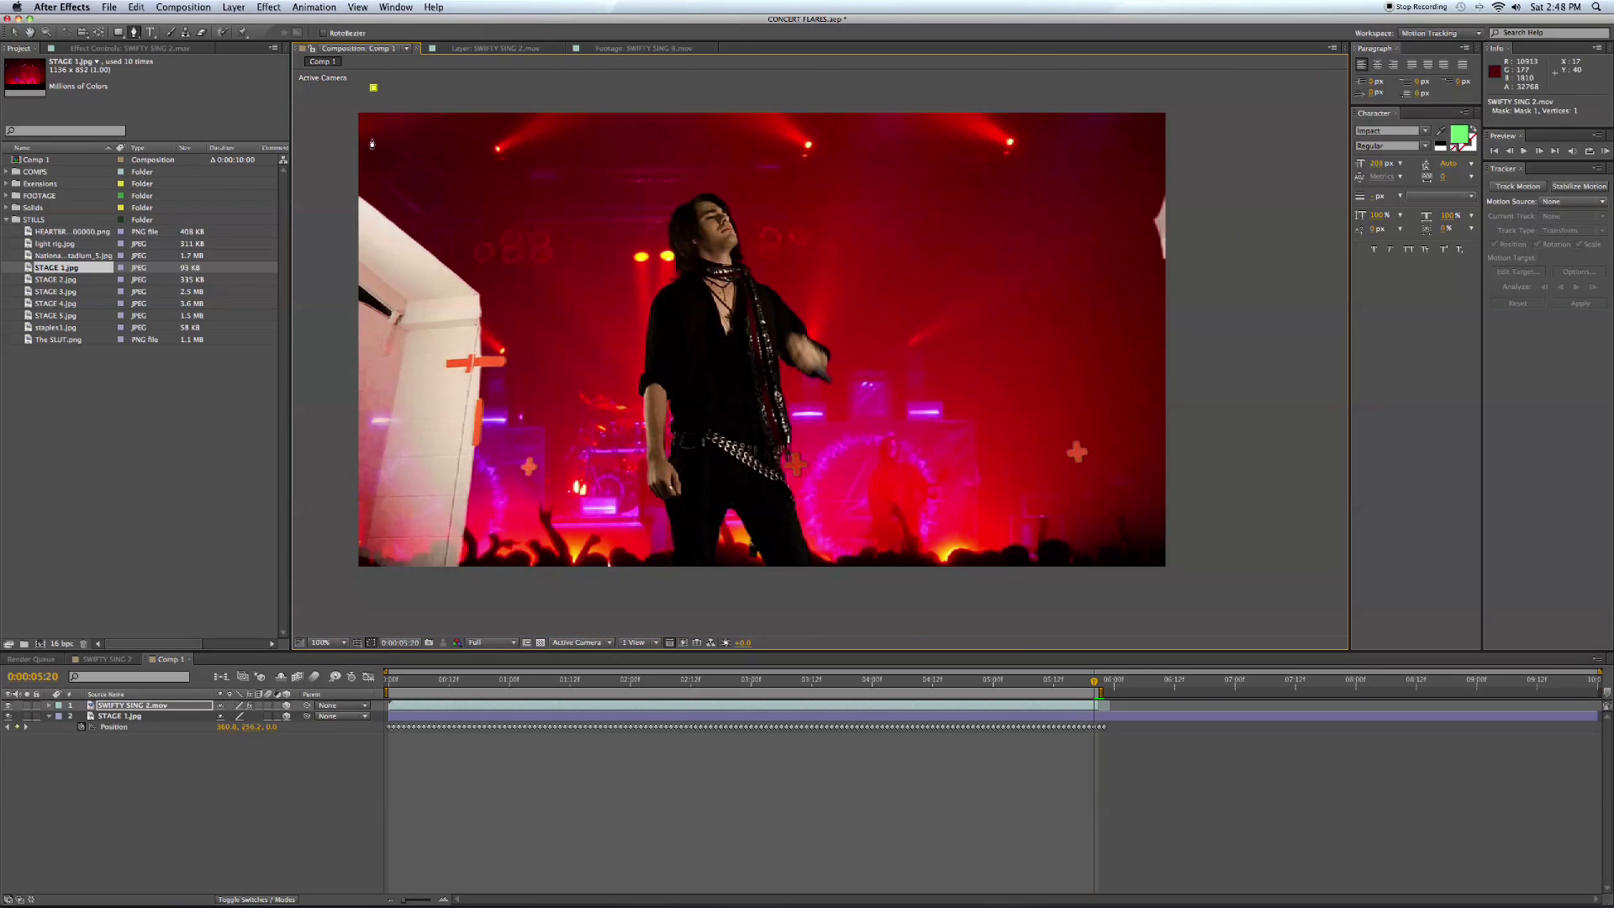
# Step: Draw a closed mask with the Pen tool on SWIFTY SING 2.mov, excluding the bare wall and the tape marker beside the singer's hip
pyautogui.moveTo(604, 574); pyautogui.dragTo(550, 583)
pyautogui.click(1085, 580)
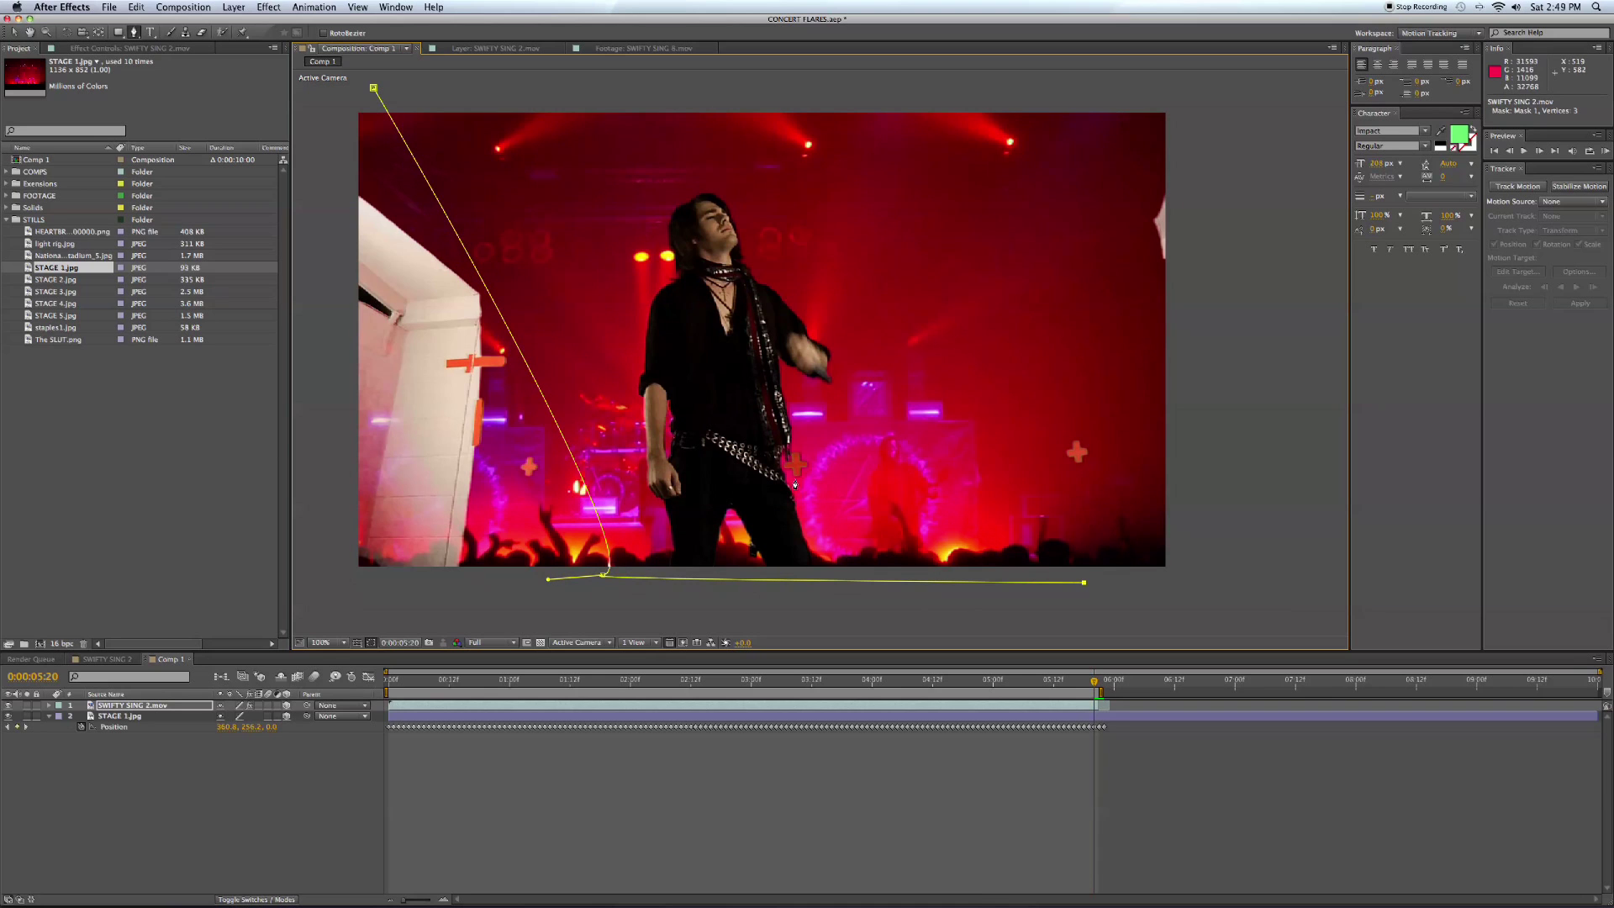
pyautogui.scroll(4, 793, 482)
pyautogui.scroll(3, 793, 481)
pyautogui.click(879, 379)
pyautogui.click(821, 336)
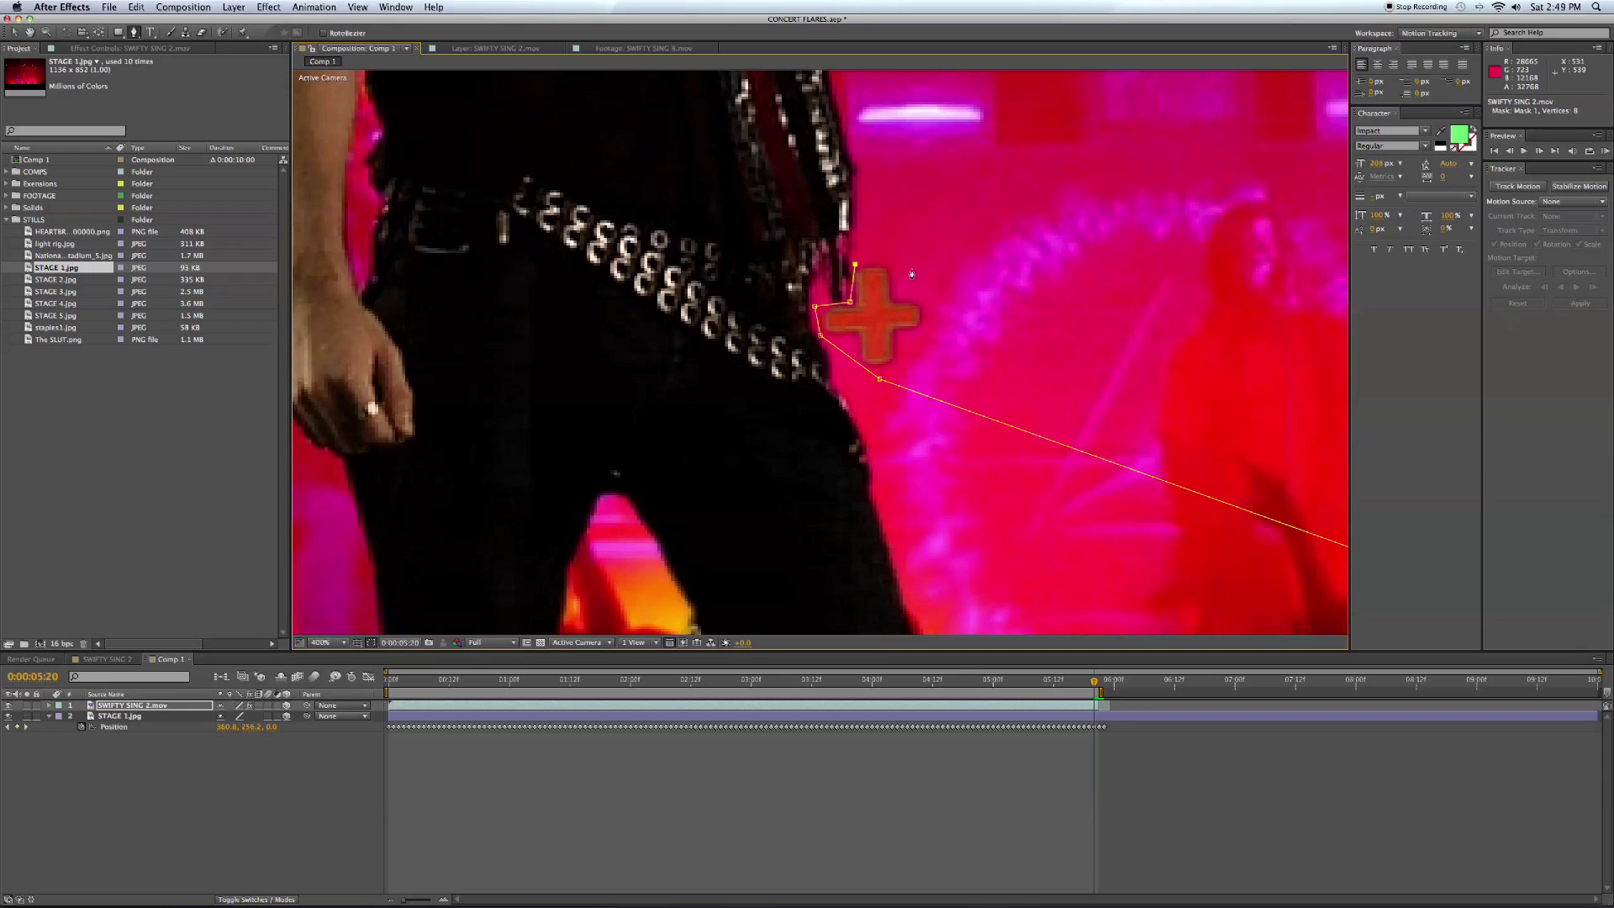
pyautogui.scroll(-6, 912, 275)
pyautogui.scroll(-2, 912, 274)
pyautogui.click(717, 257)
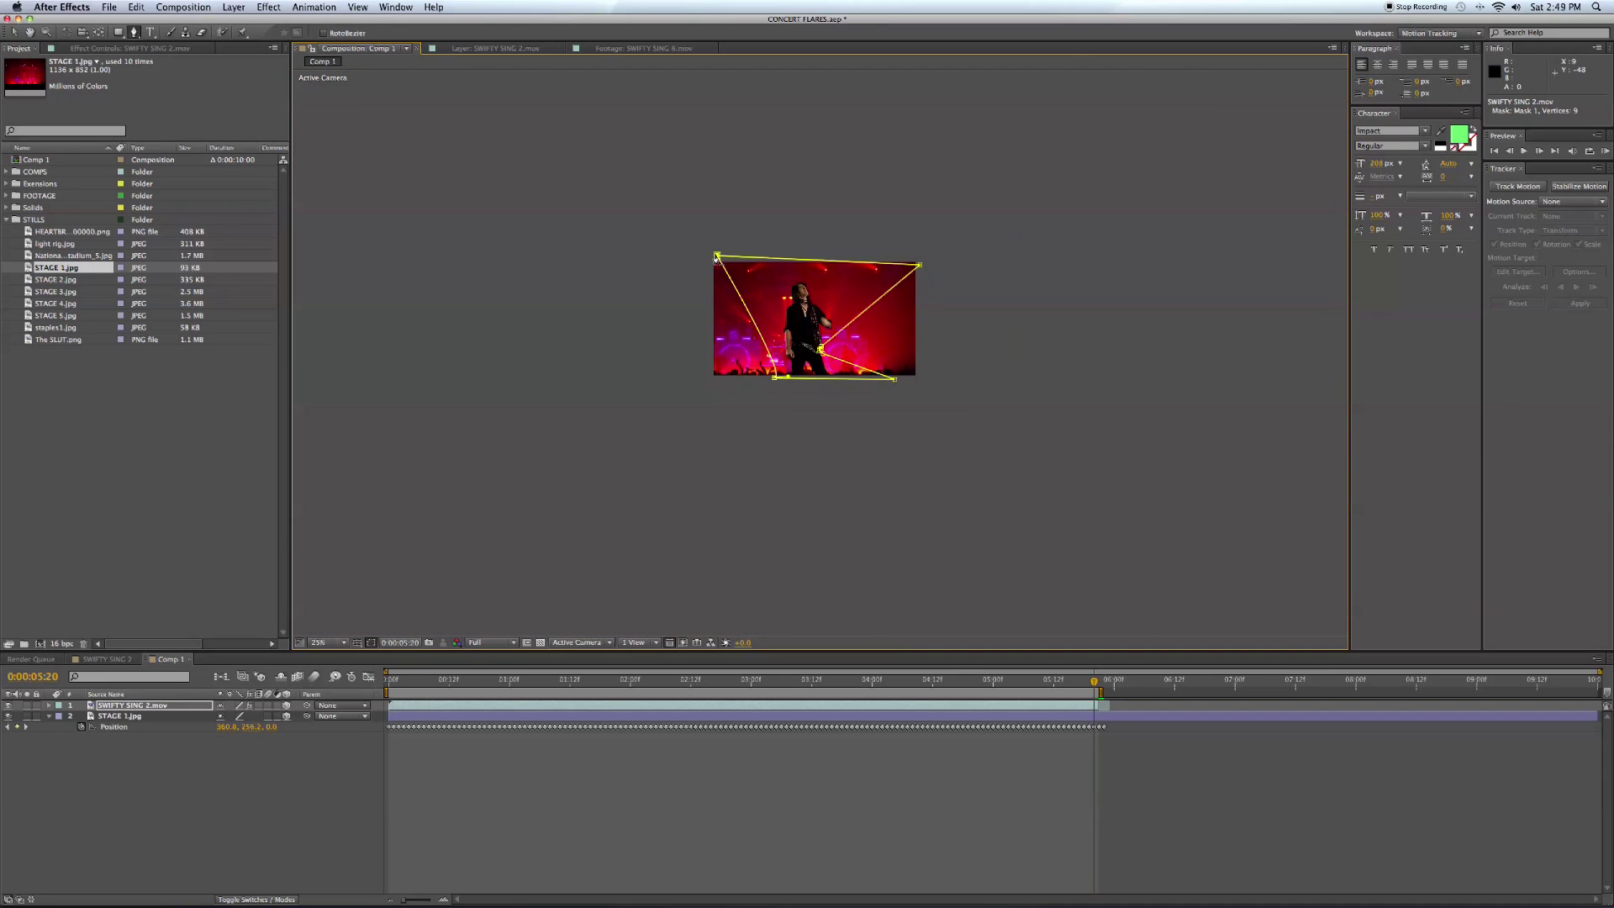
pyautogui.click(341, 647)
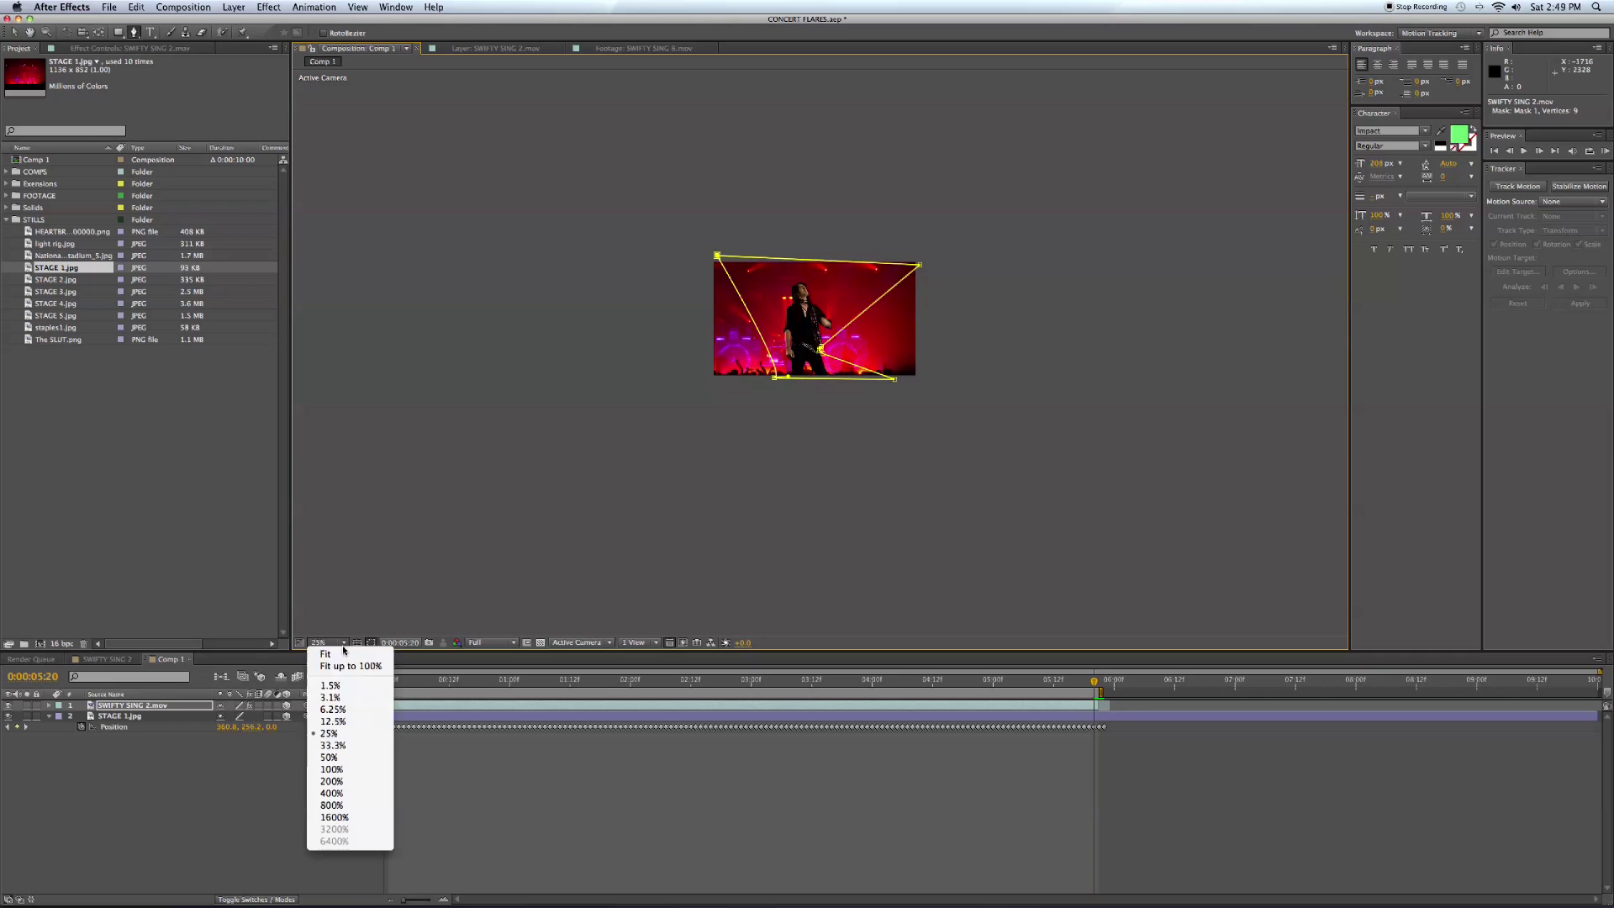
pyautogui.click(336, 654)
# Step: Go backward frame by frame to 0:00:04:17, checking the mask outline against the singer's body and the tape marker
pyautogui.press('pageup')
pyautogui.press('pageup')
pyautogui.press('pageup')
pyautogui.press('pageup')
pyautogui.press('pageup')
pyautogui.press('pageup')
pyautogui.press('pageup')
pyautogui.press('pageup')
pyautogui.press('pageup')
pyautogui.press('pageup')
pyautogui.press('pageup')
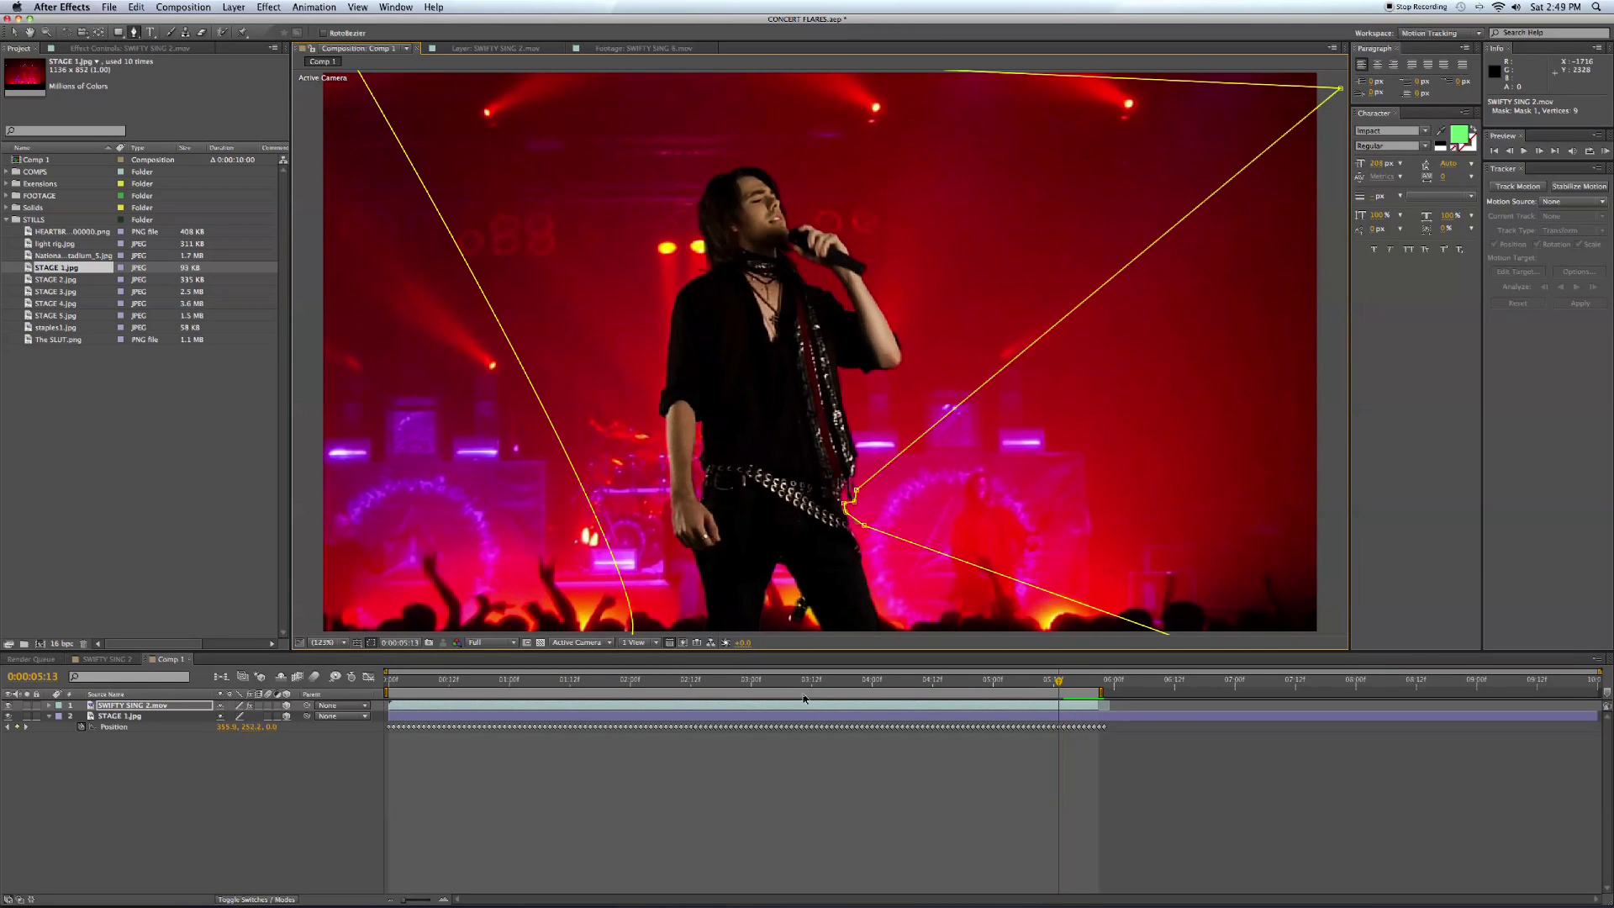
pyautogui.press('pageup')
pyautogui.press('pageup')
pyautogui.press('pageup')
pyautogui.press('pageup')
pyautogui.press('pageup')
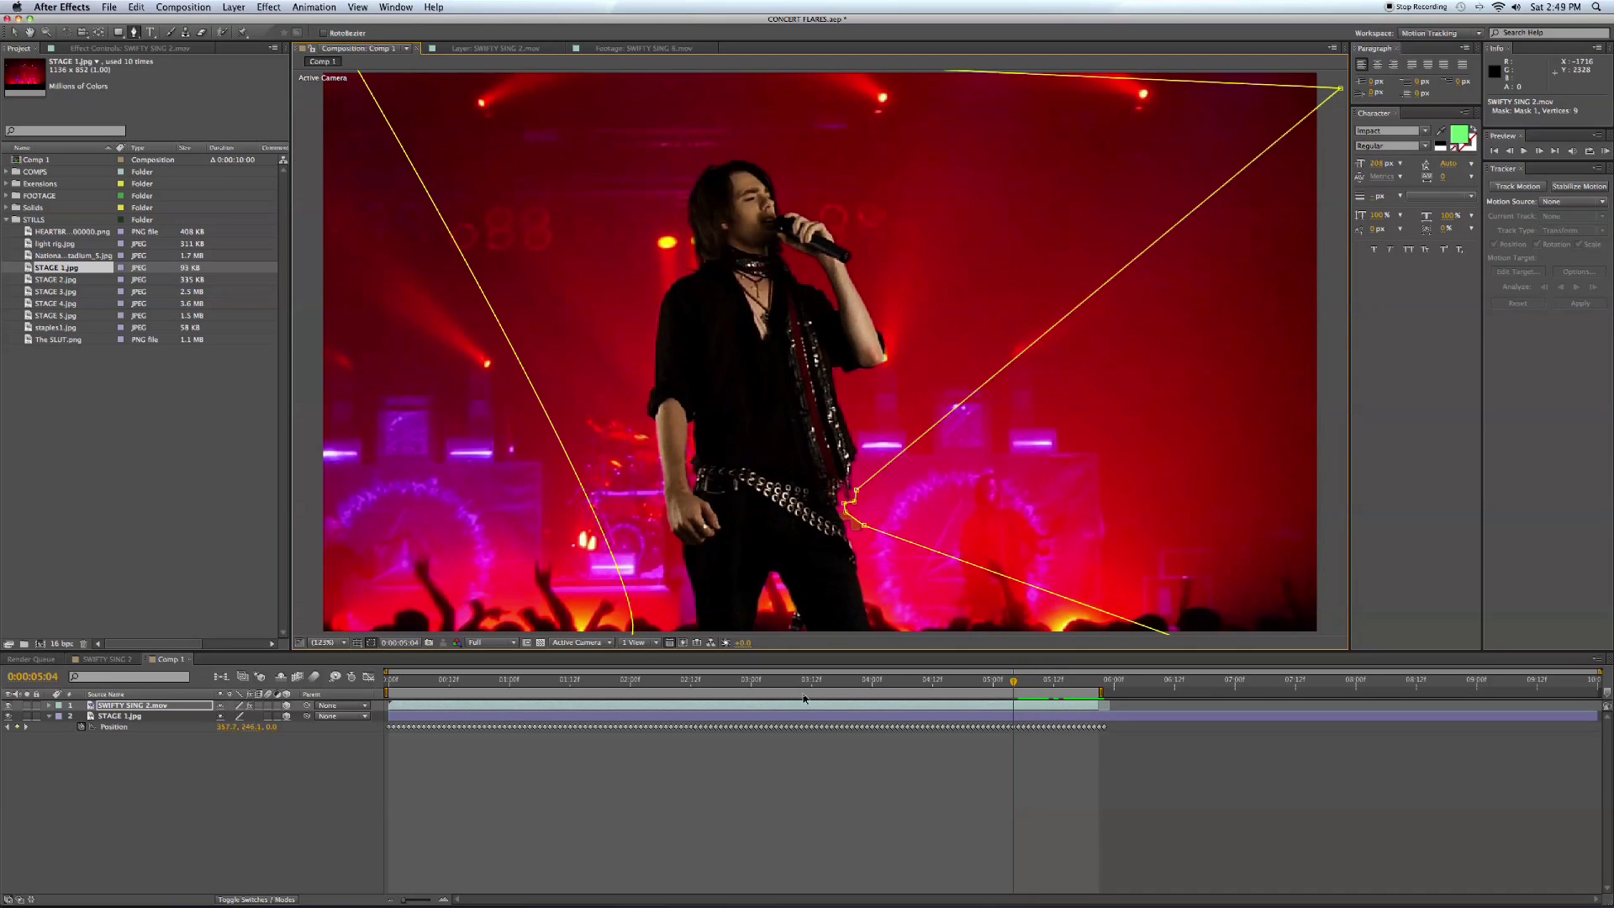
pyautogui.press('pageup')
pyautogui.press('pageup')
pyautogui.press('pageup')
pyautogui.press('pageup')
pyautogui.press('pageup')
pyautogui.press('pageup')
pyautogui.press('pageup')
pyautogui.press('pageup')
pyautogui.press('pageup')
pyautogui.press('pageup')
pyautogui.press('pageup')
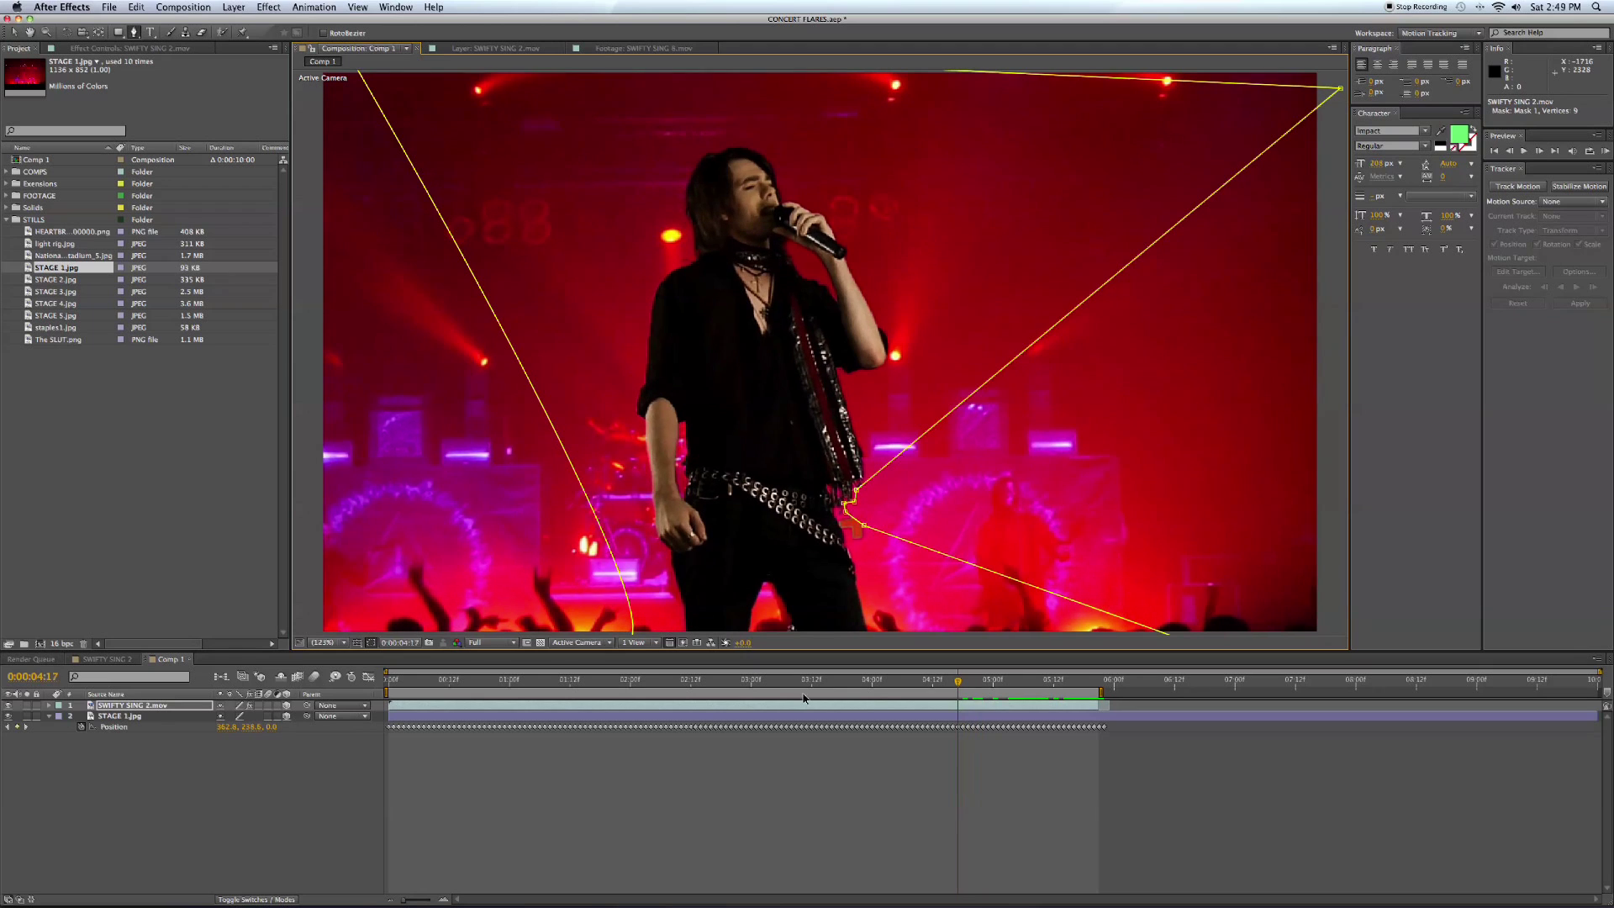
# Step: Return to the first frame and enable keyframing for the Mask Path of Mask 1 on SWIFTY SING 2.mov
pyautogui.moveTo(803, 698); pyautogui.dragTo(375, 680)
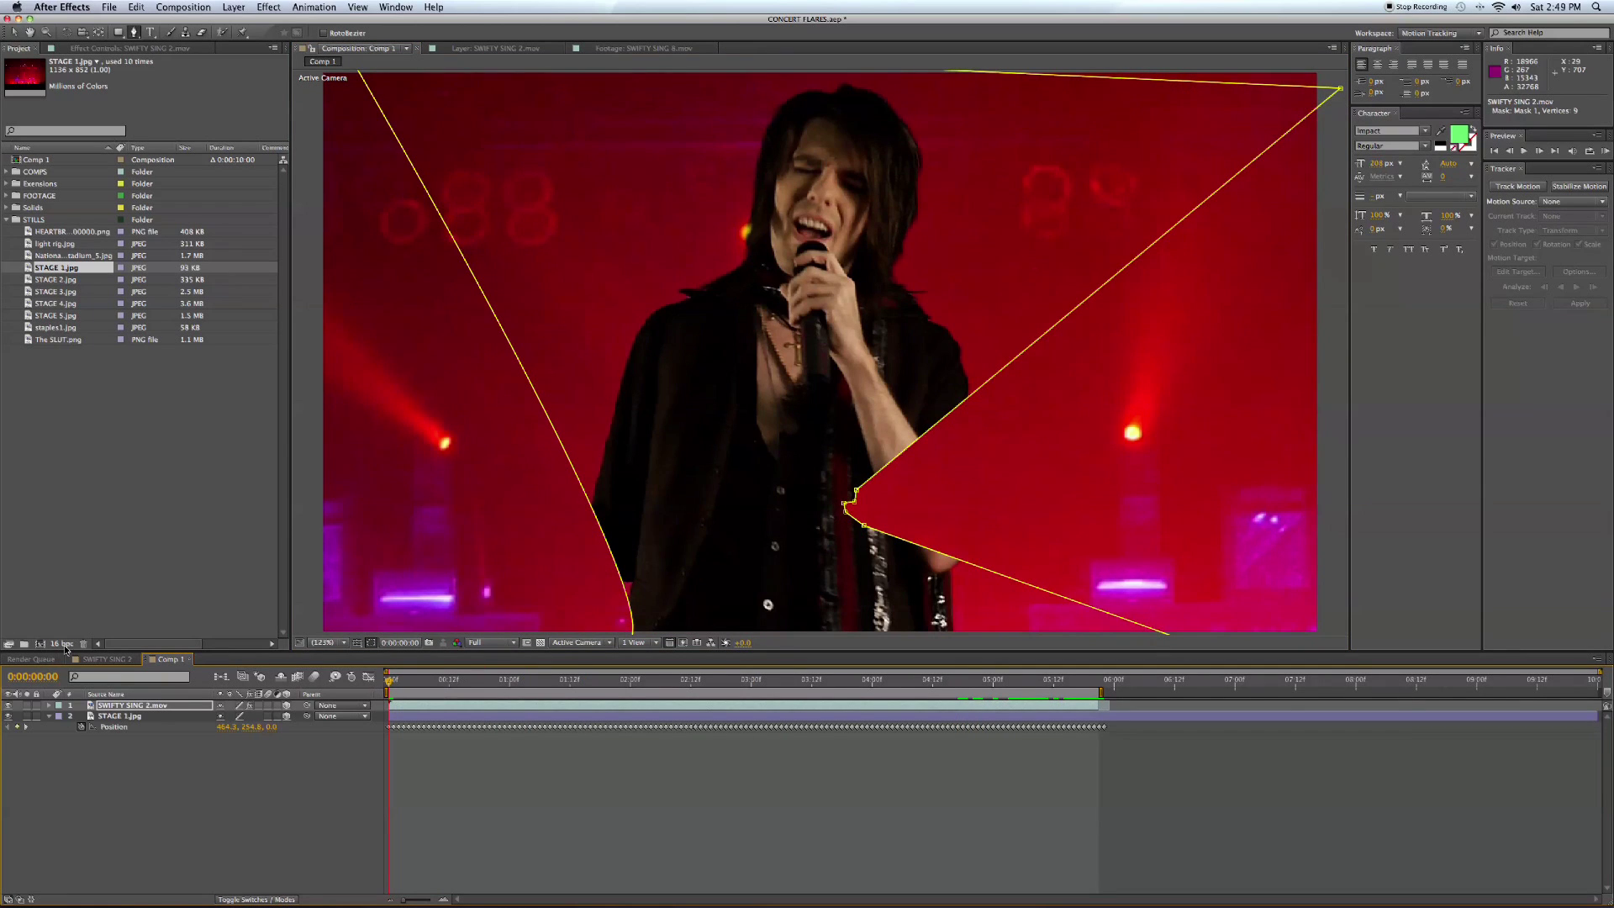
pyautogui.click(48, 705)
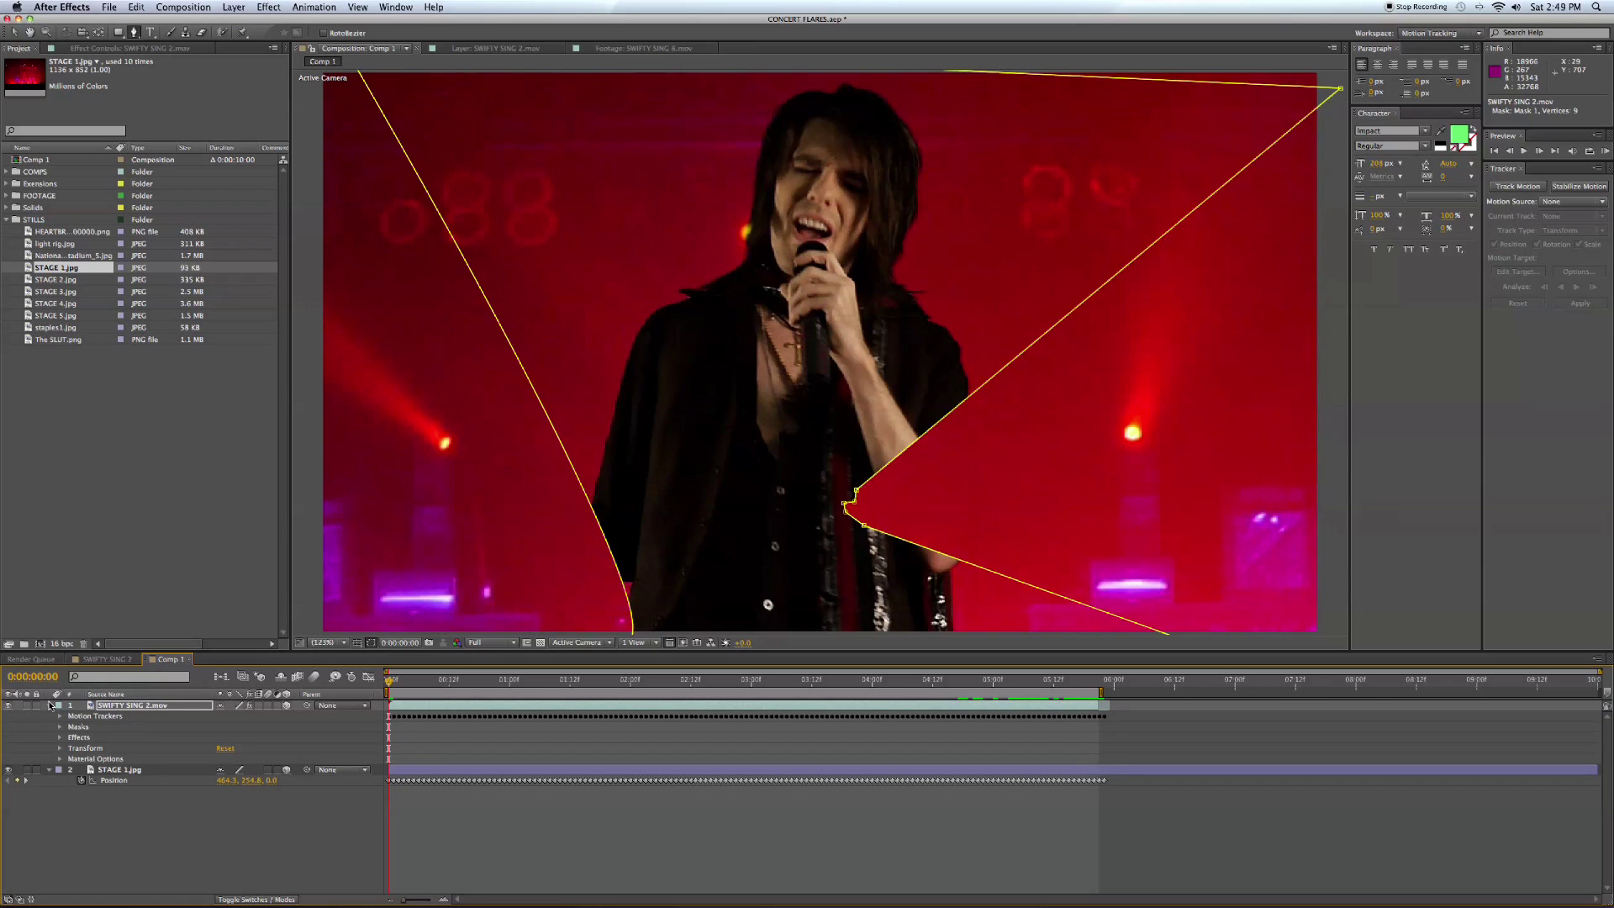
pyautogui.click(60, 726)
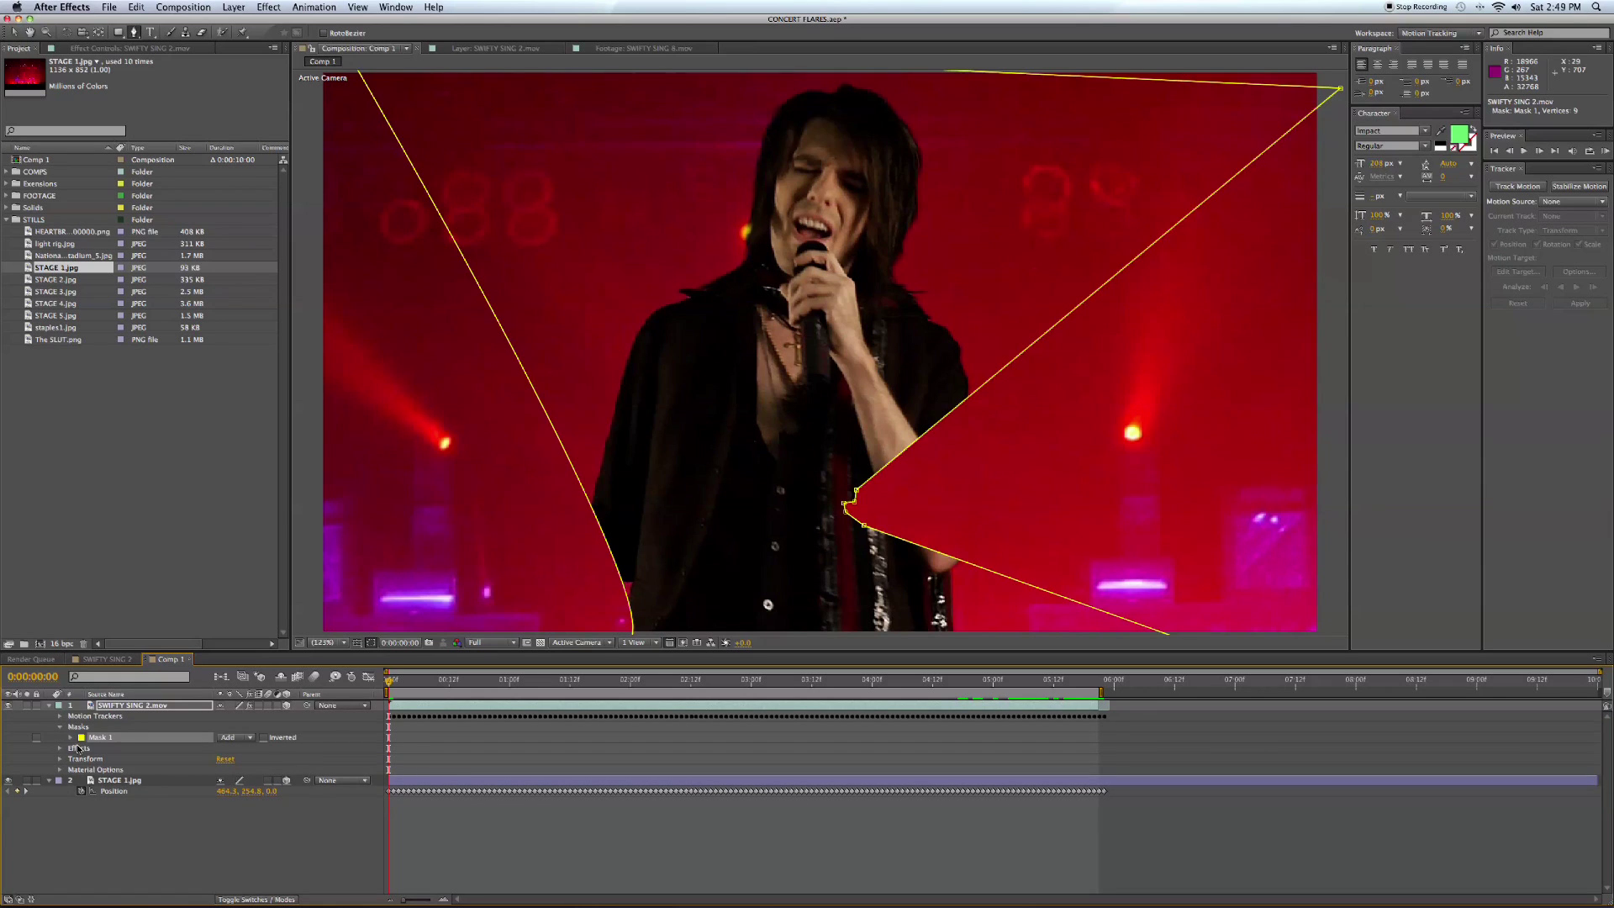
pyautogui.click(70, 738)
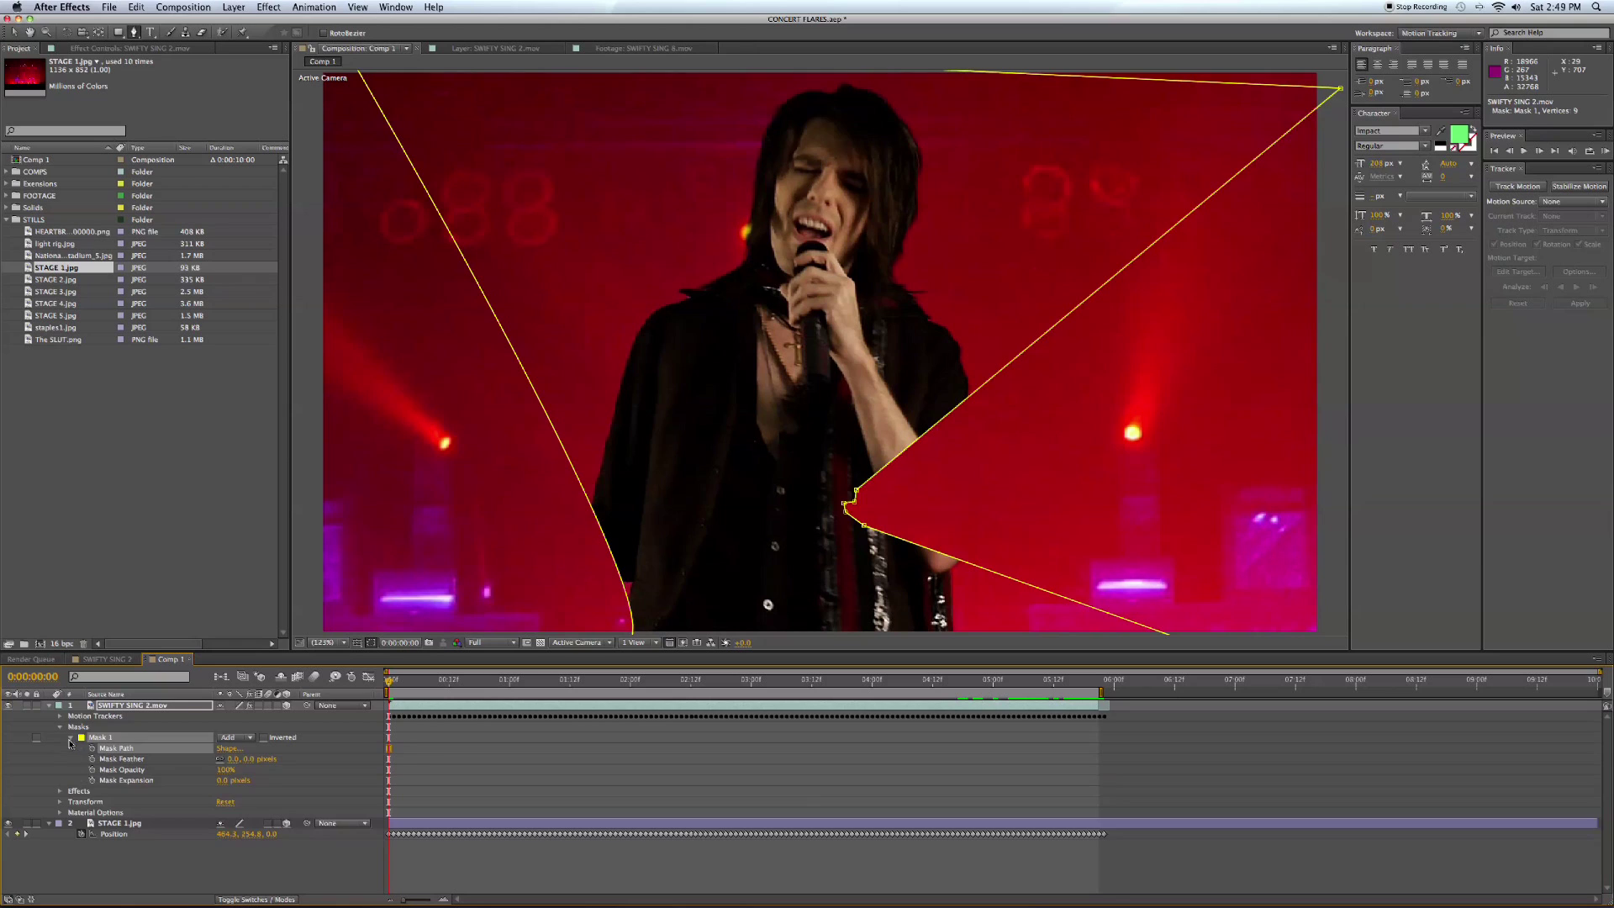
pyautogui.click(92, 749)
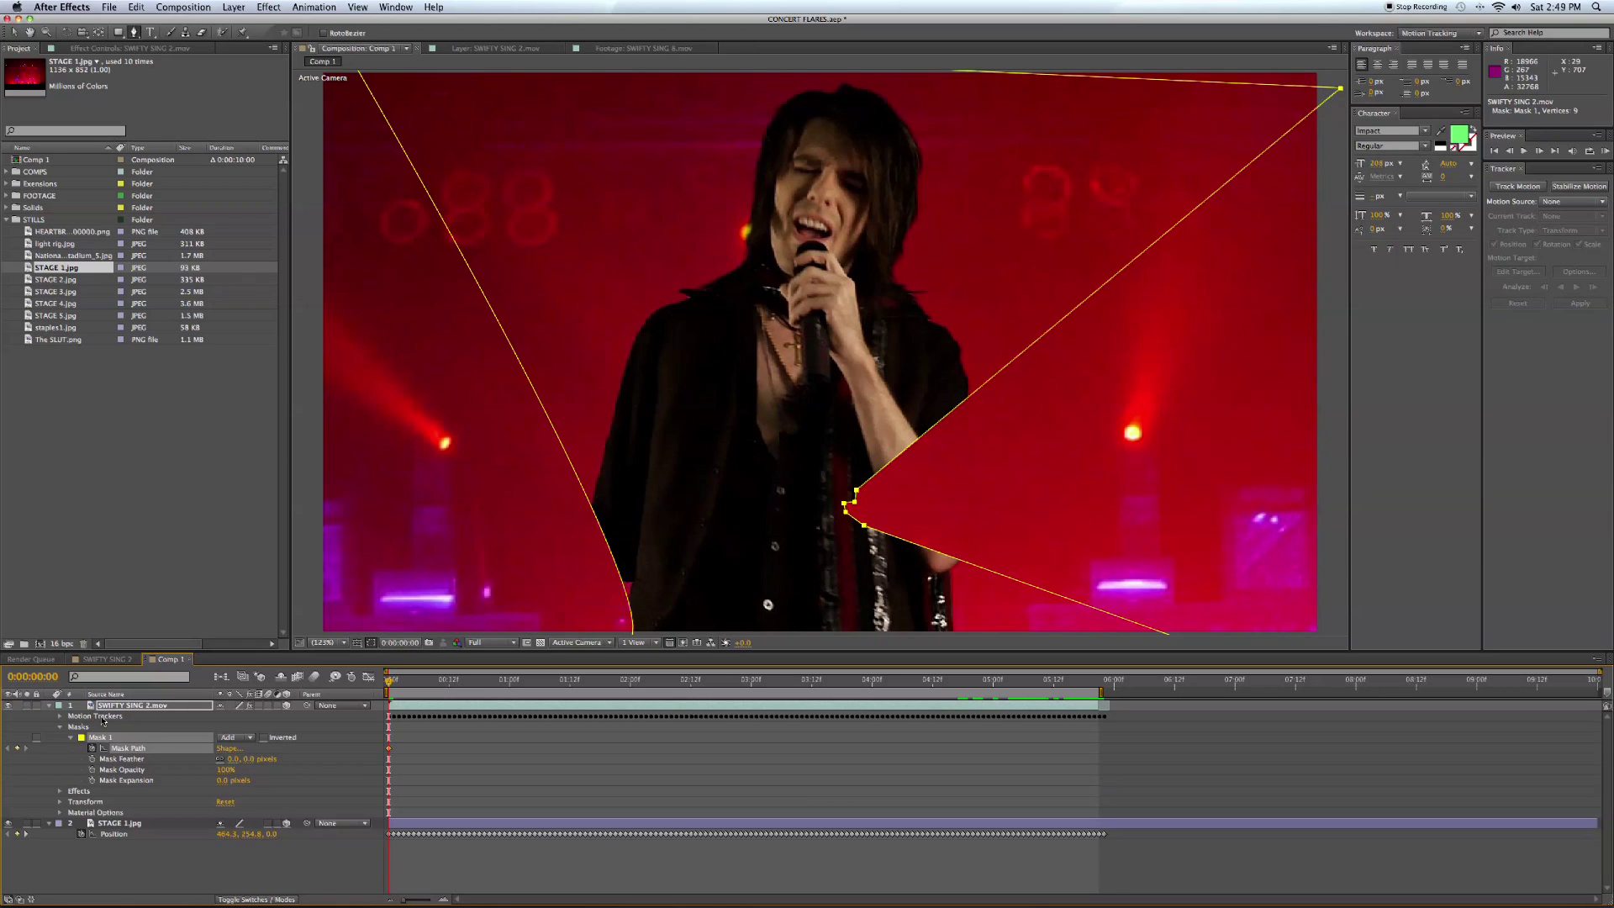
# Step: Reshape Mask 1 at the first frame by moving its vertices outward to clear both of the singer's arms
pyautogui.click(103, 718)
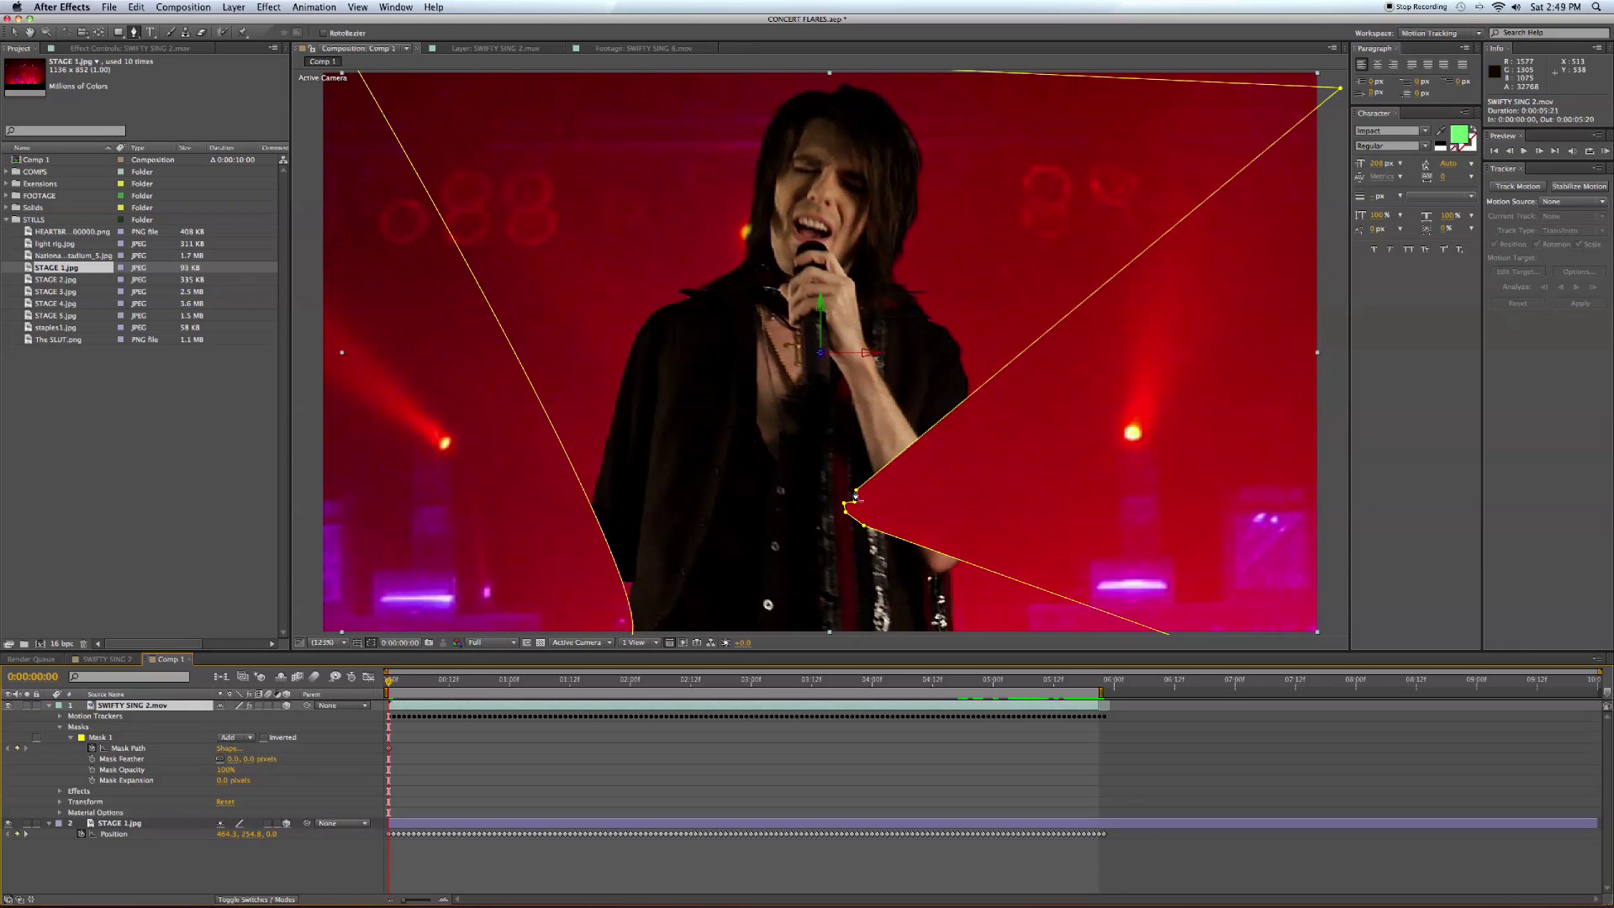
pyautogui.click(12, 33)
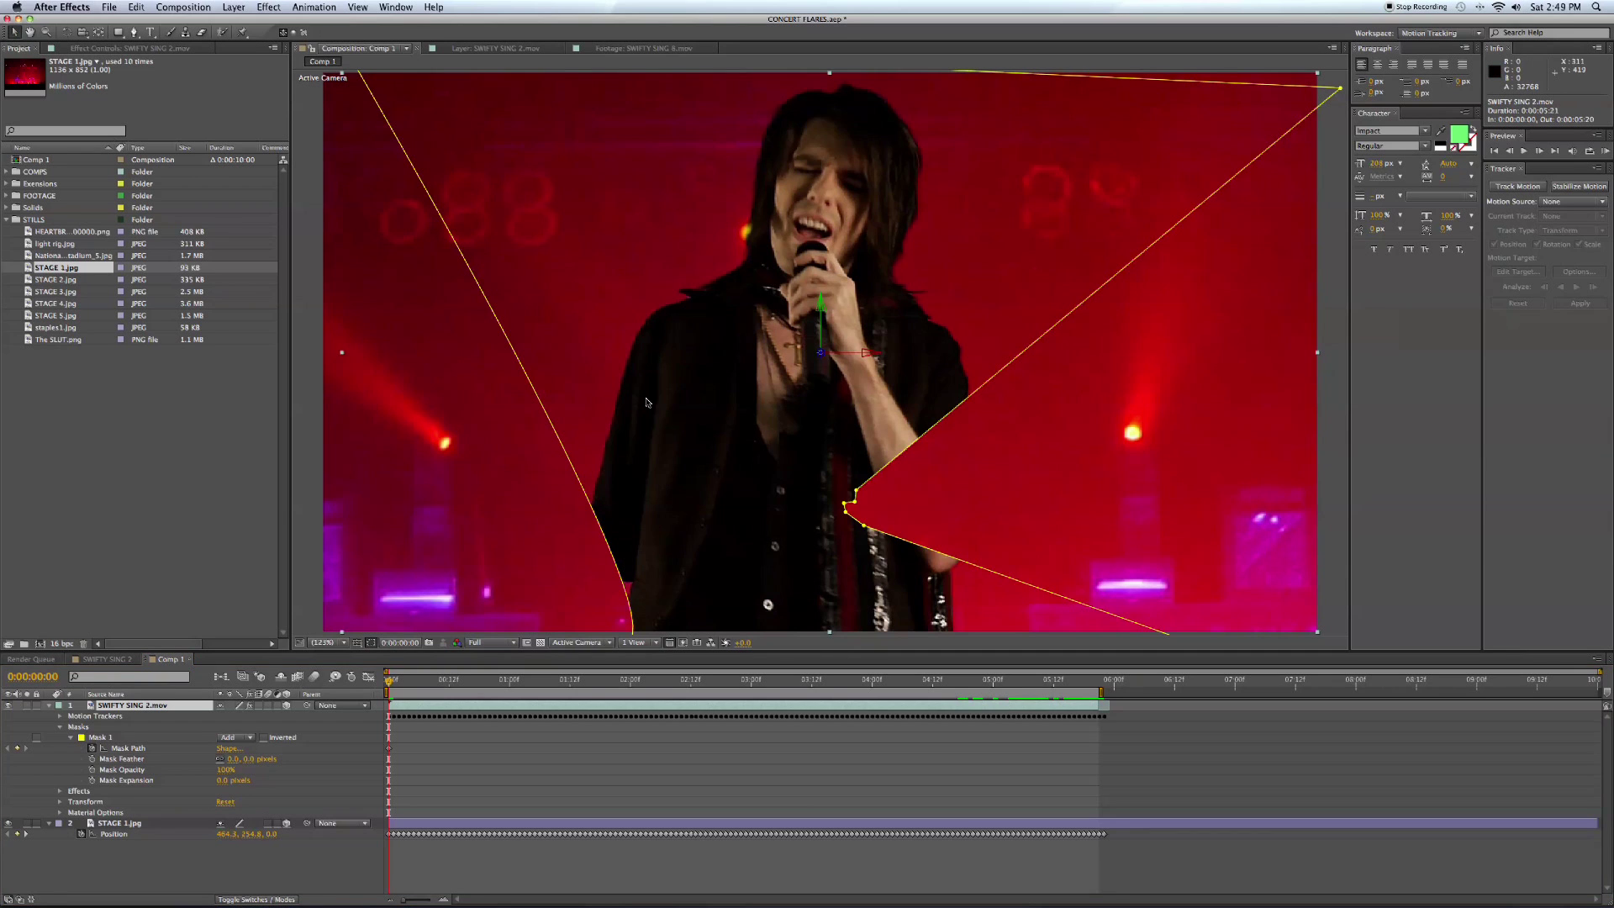
pyautogui.moveTo(710, 375); pyautogui.dragTo(656, 48)
pyautogui.moveTo(571, 313); pyautogui.dragTo(420, 612)
pyautogui.moveTo(799, 429); pyautogui.dragTo(758, 413)
pyautogui.moveTo(597, 437); pyautogui.dragTo(907, 541)
pyautogui.moveTo(588, 446); pyautogui.dragTo(765, 484)
# Step: Advance to just past the 12-frame mark and adjust the lower-left part of Mask 1 below the singer's arm
pyautogui.press('pagedown')
pyautogui.press('pagedown')
pyautogui.click(344, 643)
pyautogui.click(325, 654)
pyautogui.press('pagedown')
pyautogui.press('pagedown')
pyautogui.press('pagedown')
pyautogui.press('pagedown')
pyautogui.press('pagedown')
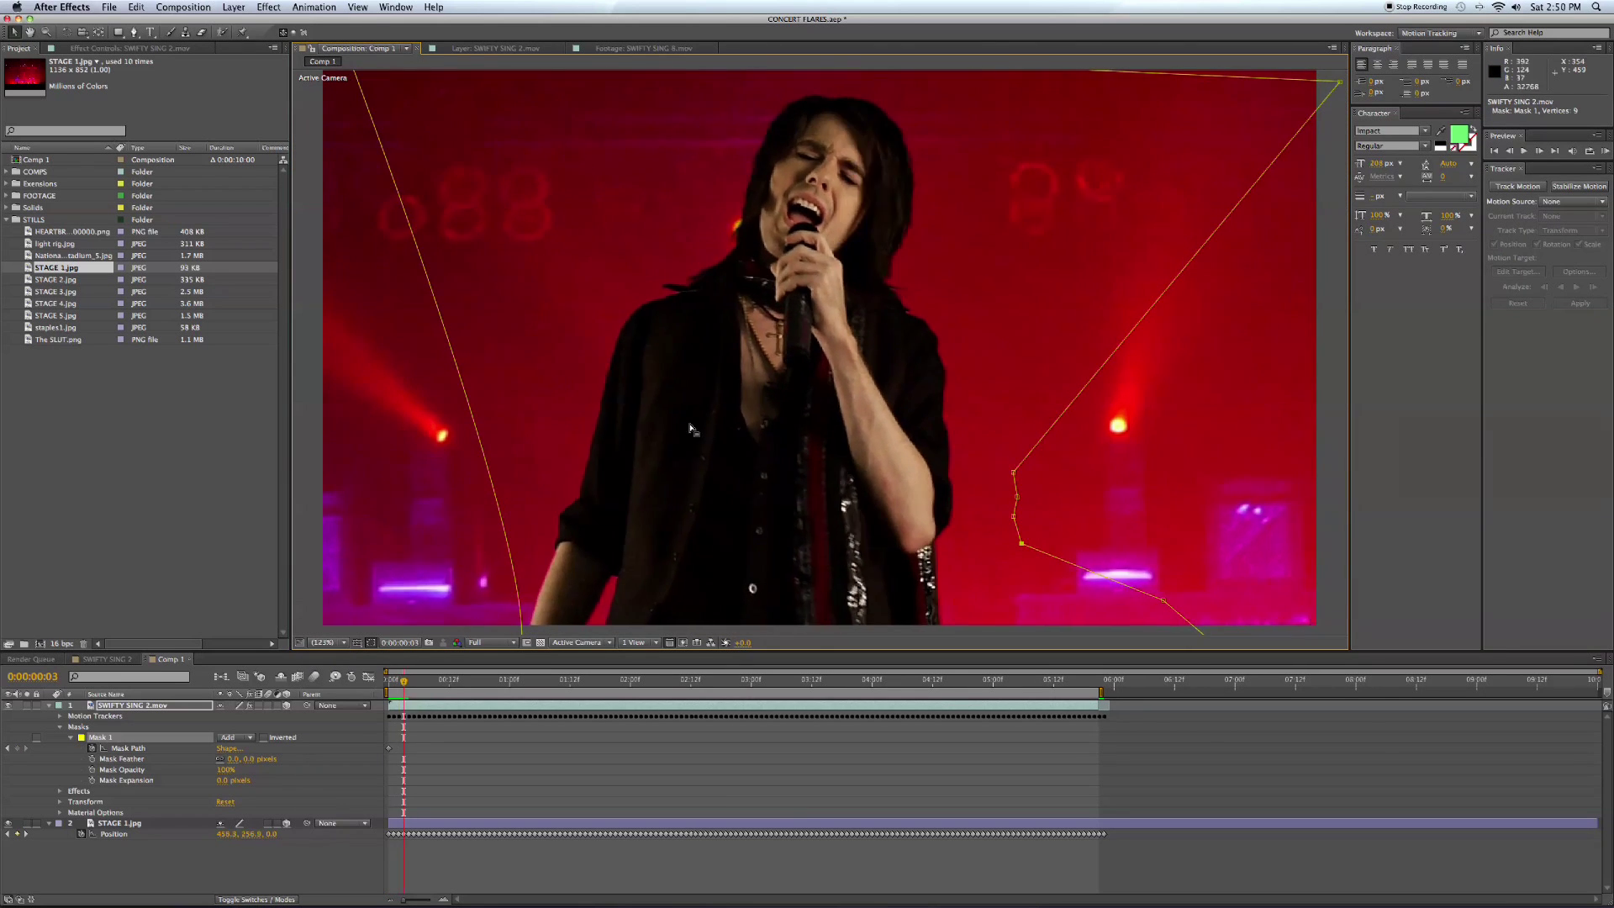
pyautogui.press('pagedown')
pyautogui.press('pagedown')
pyautogui.press('pagedown')
pyautogui.press('pagedown')
pyautogui.press('pagedown')
pyautogui.press('pagedown')
pyautogui.press('pagedown')
pyautogui.press('pagedown')
pyautogui.moveTo(648, 483); pyautogui.dragTo(665, 406)
pyautogui.moveTo(522, 612); pyautogui.dragTo(458, 596)
# Step: Move further along the clip past one second, pulling Mask 1's right-side vertices in toward the singer's hip as the frames advance
pyautogui.moveTo(464, 682); pyautogui.dragTo(595, 690)
pyautogui.moveTo(1034, 455); pyautogui.dragTo(874, 555)
pyautogui.press('pagedown')
pyautogui.press('pagedown')
pyautogui.press('pagedown')
pyautogui.press('pagedown')
pyautogui.press('pagedown')
pyautogui.press('pagedown')
pyautogui.press('pagedown')
pyautogui.press('pagedown')
pyautogui.press('pagedown')
pyautogui.press('pagedown')
pyautogui.press('pagedown')
pyautogui.press('pagedown')
pyautogui.moveTo(860, 536); pyautogui.dragTo(893, 488)
# Step: Continue frame by frame to 0:00:02:18, readjusting the Mask 1 vertices beside the hanging scarf to follow the singer
pyautogui.press('pagedown')
pyautogui.press('pagedown')
pyautogui.press('pagedown')
pyautogui.press('pagedown')
pyautogui.press('pagedown')
pyautogui.moveTo(873, 555); pyautogui.dragTo(873, 505)
pyautogui.press('pagedown')
pyautogui.press('pagedown')
pyautogui.press('pagedown')
pyautogui.press('pagedown')
pyautogui.press('pagedown')
pyautogui.press('pagedown')
pyautogui.press('pagedown')
pyautogui.press('pagedown')
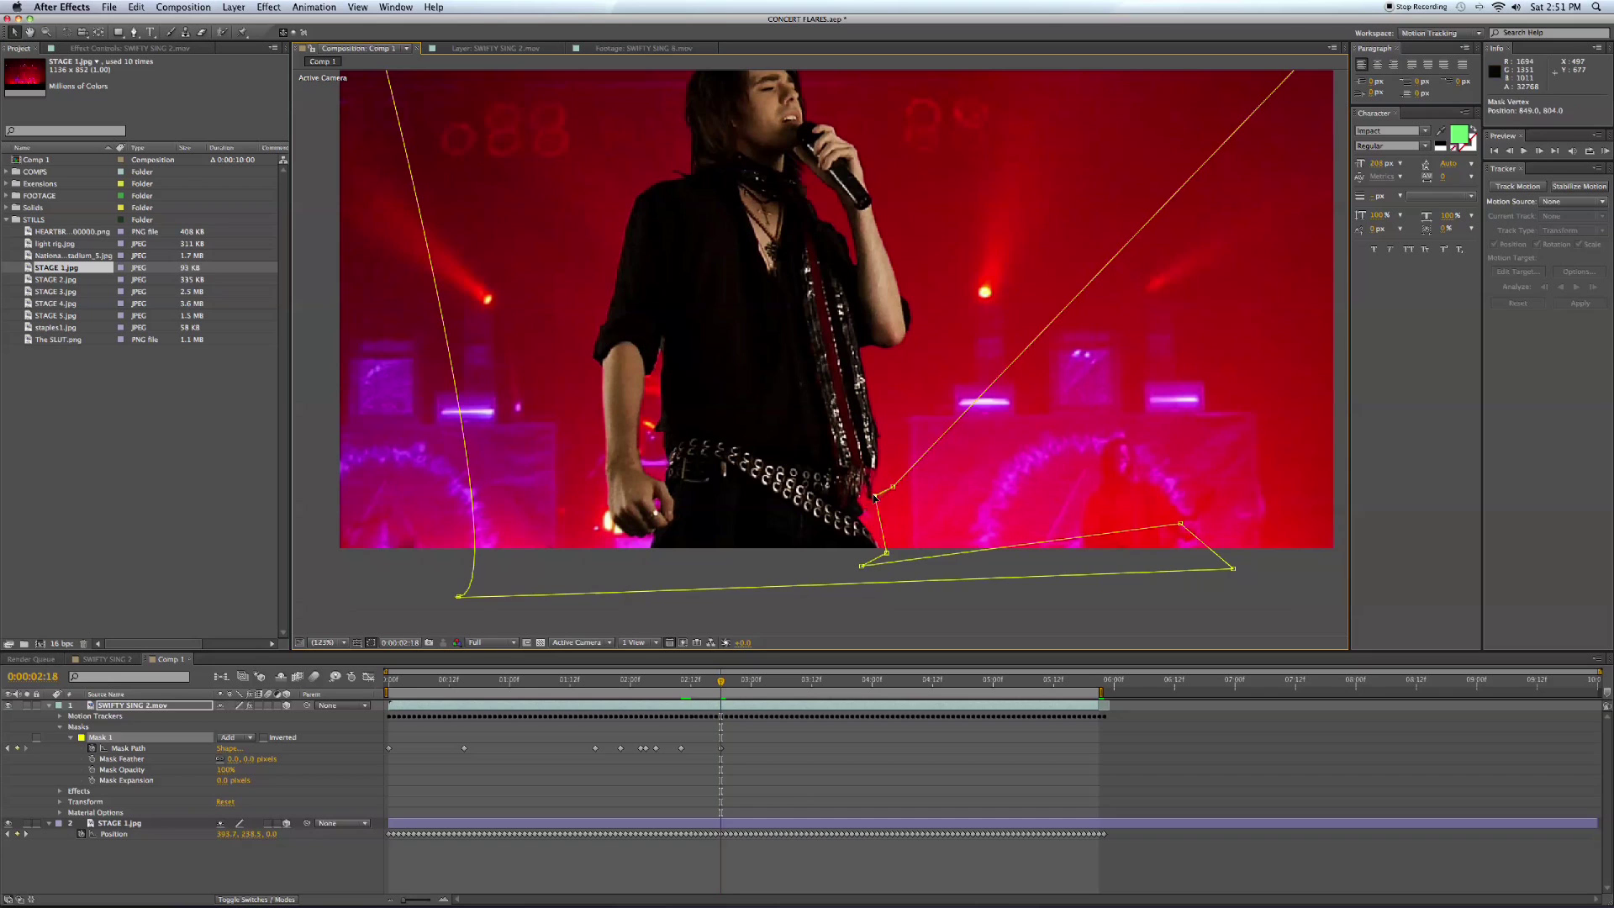
# Step: Advance frame by frame to 0:00:03:08, raising a Mask 1 vertex beside the scarf end on the way
pyautogui.press('pagedown')
pyautogui.press('pagedown')
pyautogui.press('pagedown')
pyautogui.press('pagedown')
pyautogui.press('pagedown')
pyautogui.press('pagedown')
pyautogui.press('pagedown')
pyautogui.press('pagedown')
pyautogui.press('pagedown')
pyautogui.press('pagedown')
pyautogui.moveTo(907, 465); pyautogui.dragTo(905, 453)
pyautogui.press('pagedown')
pyautogui.press('pagedown')
pyautogui.press('pagedown')
pyautogui.press('pagedown')
pyautogui.press('pagedown')
pyautogui.press('pagedown')
pyautogui.press('pagedown')
pyautogui.press('pagedown')
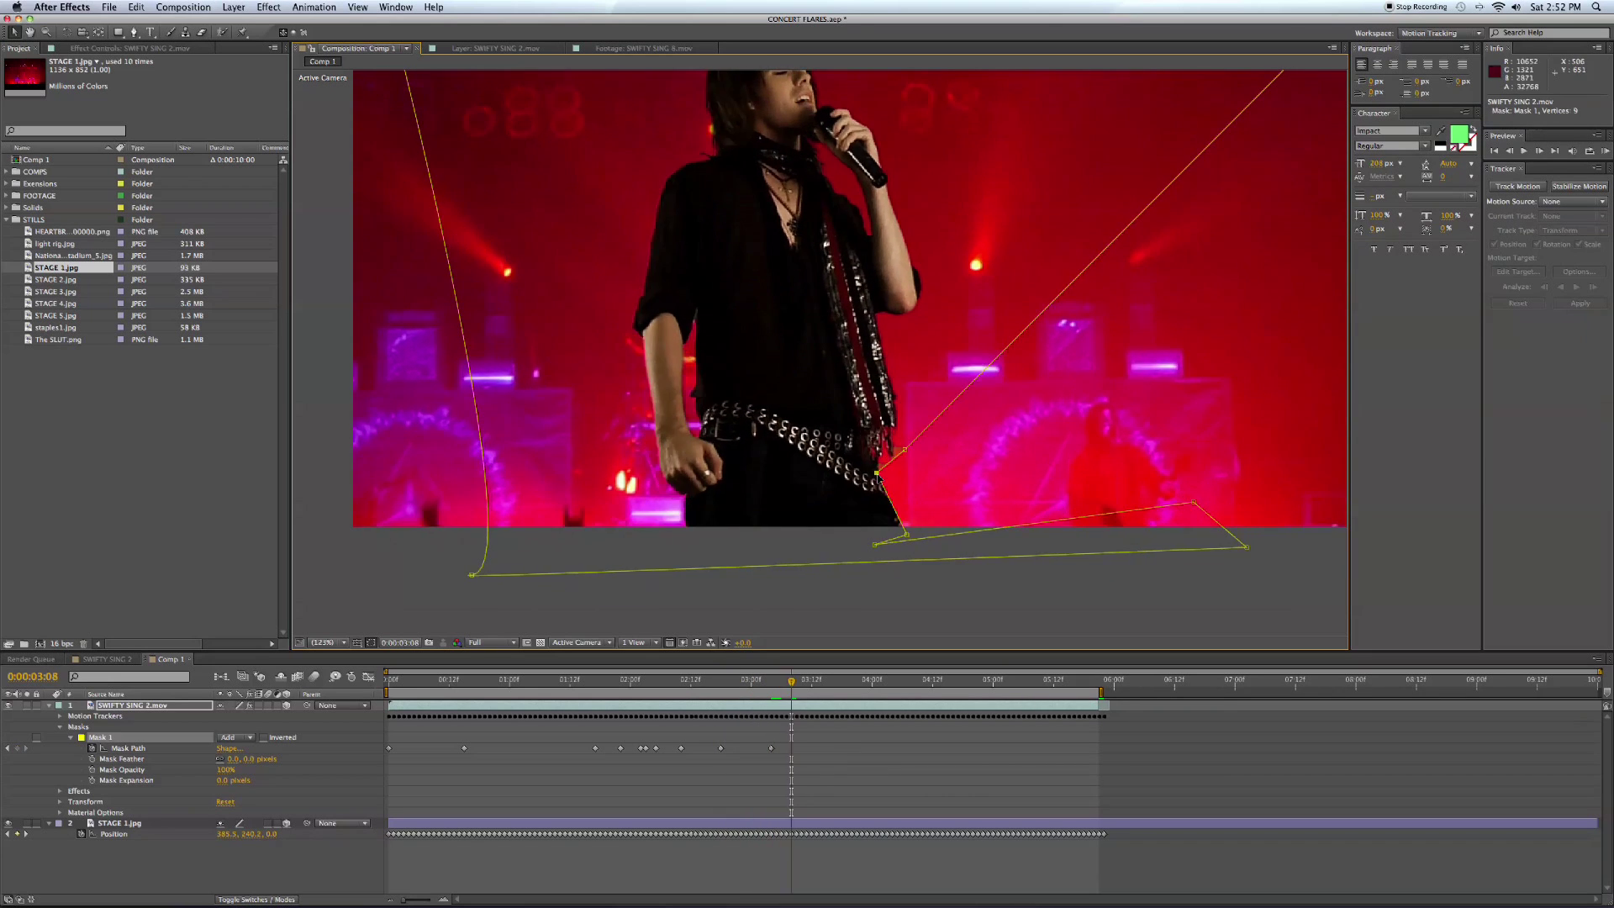
# Step: At 0:00:03:12, reshape Mask 1 beside the scarf end and hip by repositioning its vertices against the singer's body
pyautogui.scroll(2, 881, 472)
pyautogui.press('pagedown')
pyautogui.press('pagedown')
pyautogui.press('pagedown')
pyautogui.press('pagedown')
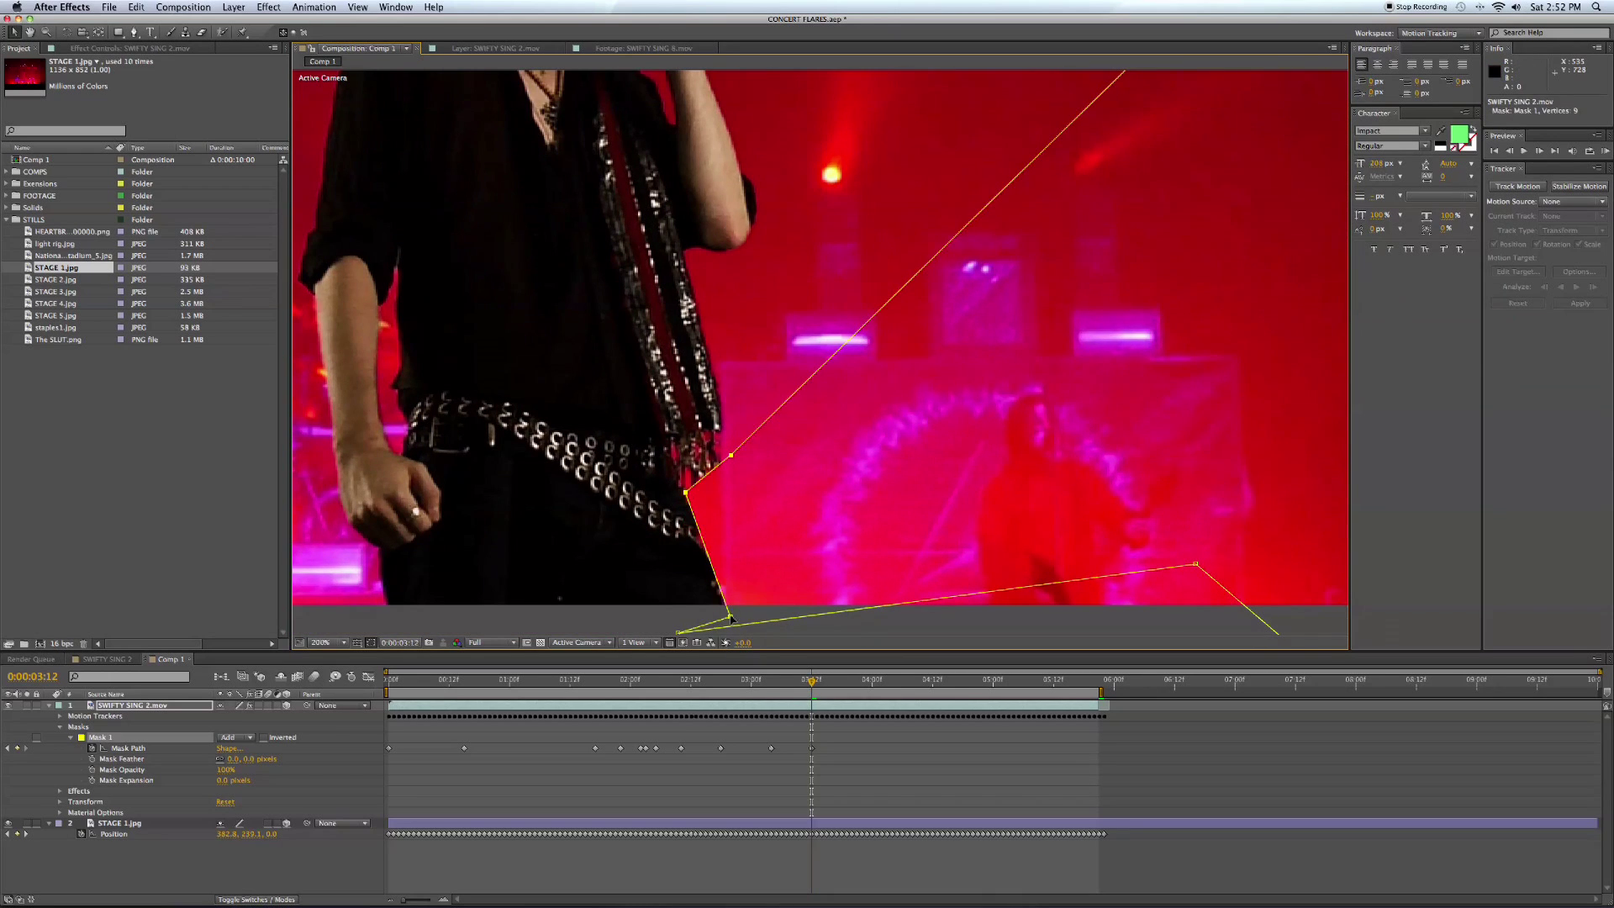
pyautogui.scroll(3, 710, 481)
pyautogui.scroll(-2, 616, 411)
pyautogui.moveTo(764, 389); pyautogui.dragTo(800, 359)
pyautogui.moveTo(822, 512); pyautogui.dragTo(769, 371)
pyautogui.moveTo(758, 526); pyautogui.dragTo(838, 523)
# Step: Advance two short intervals past 0:00:03:12, readjusting the Mask 1 vertices around the scarf tip at each stop
pyautogui.press('pagedown')
pyautogui.press('pagedown')
pyautogui.press('pagedown')
pyautogui.moveTo(768, 372); pyautogui.dragTo(761, 362)
pyautogui.press('pagedown')
pyautogui.press('pagedown')
pyautogui.press('pagedown')
pyautogui.scroll(1, 760, 363)
pyautogui.moveTo(701, 371); pyautogui.dragTo(757, 294)
pyautogui.moveTo(778, 365); pyautogui.dragTo(757, 291)
# Step: Advance seven more frames and raise the Mask 1 vertices at the belt and the scarf tip
pyautogui.press('pagedown')
pyautogui.press('pagedown')
pyautogui.press('pagedown')
pyautogui.press('pagedown')
pyautogui.press('pagedown')
pyautogui.press('pagedown')
pyautogui.press('pagedown')
pyautogui.moveTo(686, 358); pyautogui.dragTo(672, 315)
pyautogui.moveTo(757, 294); pyautogui.dragTo(739, 221)
# Step: Advance ten frames and raise the belt-side and outer Mask 1 vertices to follow the singer's movement
pyautogui.press('pagedown')
pyautogui.press('pagedown')
pyautogui.press('pagedown')
pyautogui.press('pagedown')
pyautogui.press('pagedown')
pyautogui.press('pagedown')
pyautogui.press('pagedown')
pyautogui.press('pagedown')
pyautogui.press('pagedown')
pyautogui.press('pagedown')
pyautogui.moveTo(673, 316); pyautogui.dragTo(683, 288)
pyautogui.moveTo(802, 327); pyautogui.dragTo(807, 309)
# Step: Advance to 0:00:04:19 and five frames beyond, readjusting the belt, scarf and outer vertices of Mask 1
pyautogui.press('pagedown')
pyautogui.press('pagedown')
pyautogui.press('pagedown')
pyautogui.press('pagedown')
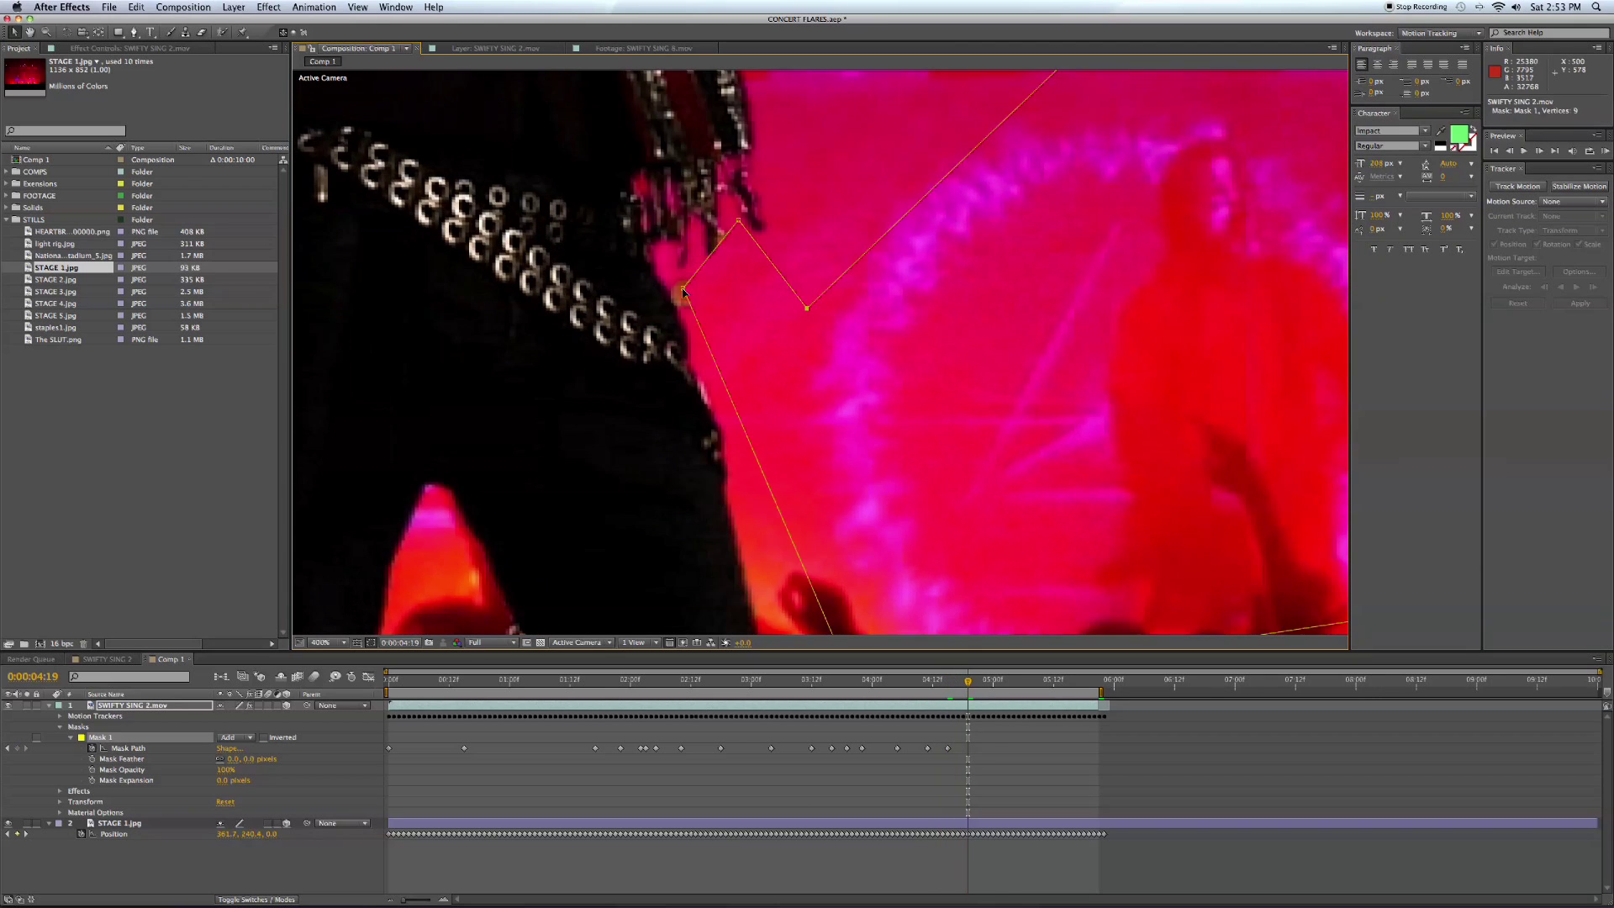
pyautogui.moveTo(683, 288); pyautogui.dragTo(663, 280)
pyautogui.moveTo(807, 308); pyautogui.dragTo(812, 306)
pyautogui.press('pagedown')
pyautogui.press('pagedown')
pyautogui.press('pagedown')
pyautogui.press('pagedown')
pyautogui.press('pagedown')
pyautogui.moveTo(738, 220); pyautogui.dragTo(734, 200)
pyautogui.moveTo(812, 306); pyautogui.dragTo(819, 298)
# Step: Continue to 0:00:05:14, repositioning the belt, scarf and outer vertices of Mask 1 at successive stops
pyautogui.press('pagedown')
pyautogui.press('pagedown')
pyautogui.press('pagedown')
pyautogui.moveTo(663, 281); pyautogui.dragTo(677, 250)
pyautogui.press('pagedown')
pyautogui.press('pagedown')
pyautogui.press('pagedown')
pyautogui.press('pagedown')
pyautogui.press('pagedown')
pyautogui.press('pagedown')
pyautogui.press('pagedown')
pyautogui.press('pagedown')
pyautogui.moveTo(734, 200); pyautogui.dragTo(736, 185)
pyautogui.press('pagedown')
pyautogui.press('pagedown')
pyautogui.press('pagedown')
pyautogui.moveTo(818, 299); pyautogui.dragTo(854, 265)
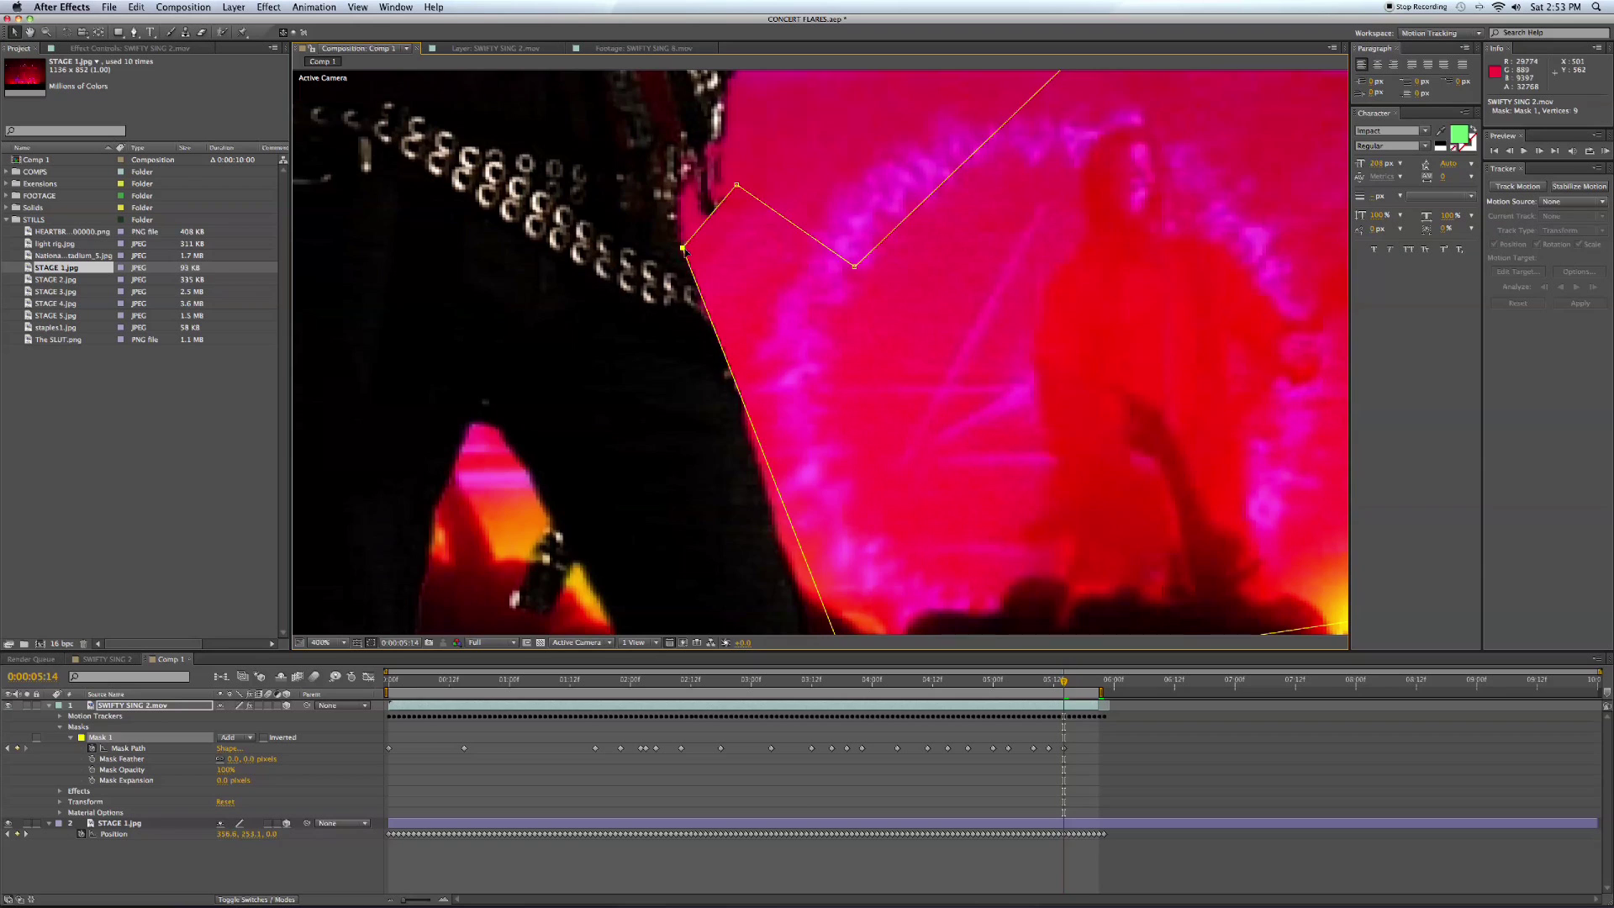
# Step: Advance a few frames past 0:00:05:14 and make a last Mask 1 adjustment beside the singer's hip
pyautogui.press('pagedown')
pyautogui.press('pagedown')
pyautogui.moveTo(728, 375); pyautogui.dragTo(746, 320)
pyautogui.press('pagedown')
pyautogui.press('pagedown')
# Step: Return to the first frame, fit the composition in the viewer and preview the masked clip
pyautogui.click(389, 680)
pyautogui.click(329, 642)
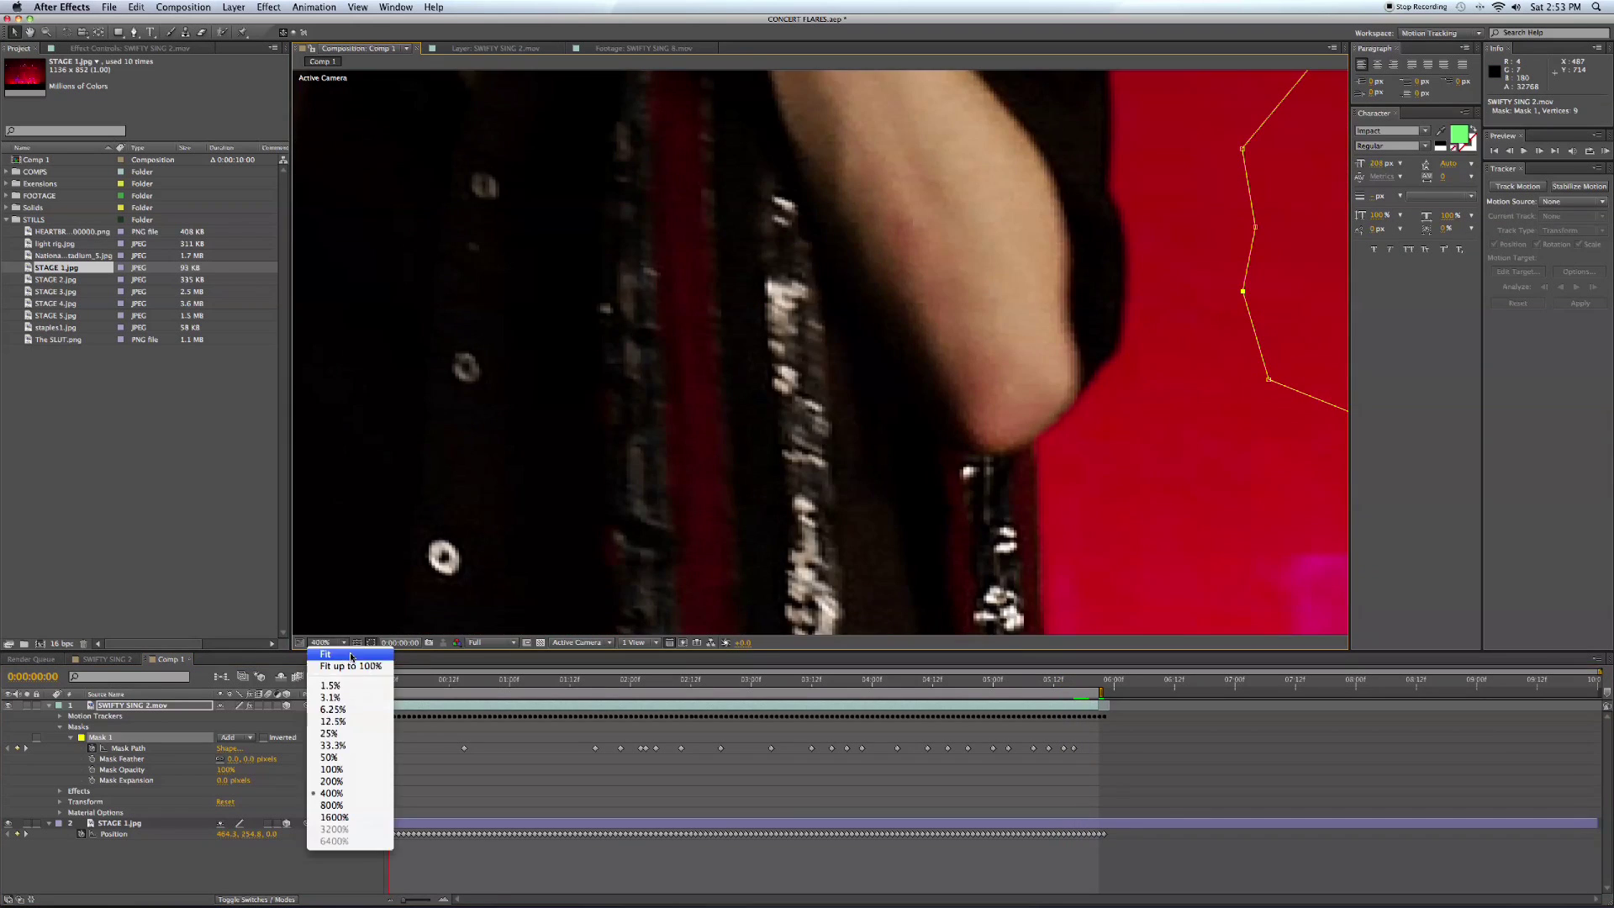
pyautogui.click(351, 656)
pyautogui.press('space')
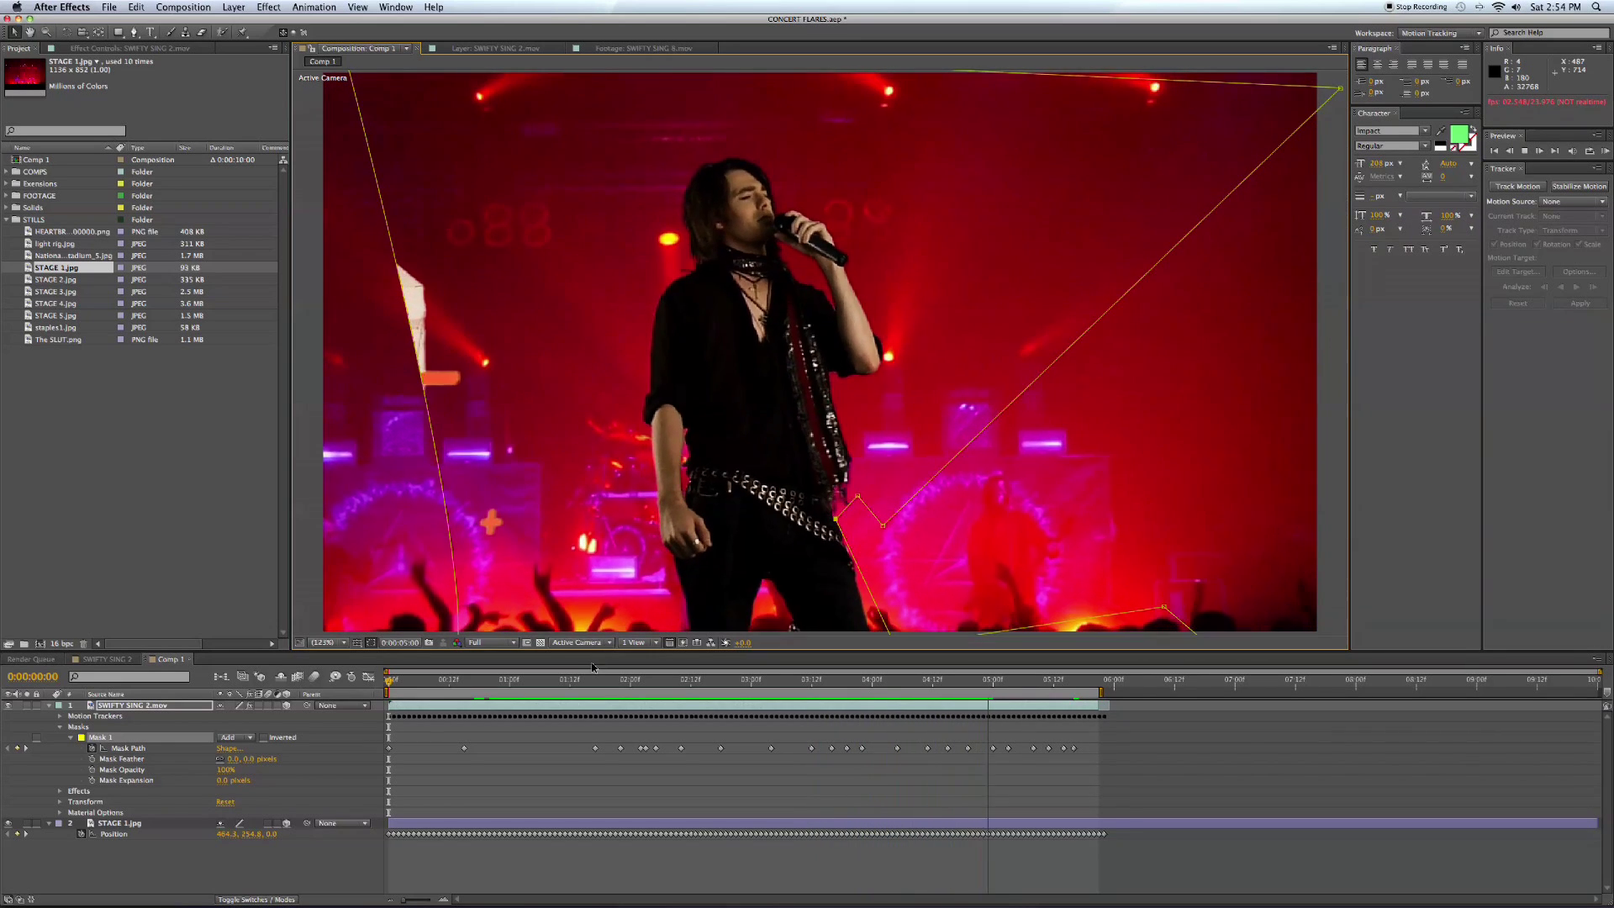
pyautogui.press('space')
# Step: Near the end of the clip, move Mask 1's lower-left vertex inward to cut off the exposed wall and tracking markers
pyautogui.moveTo(1026, 691); pyautogui.dragTo(1032, 690)
pyautogui.click(1035, 686)
pyautogui.scroll(-4, 667, 536)
pyautogui.scroll(3, 669, 535)
pyautogui.scroll(-1, 692, 504)
pyautogui.moveTo(668, 483); pyautogui.dragTo(737, 480)
# Step: Work backward through earlier frames, moving Mask 1's lower-left vertex inward wherever the wall is still exposed
pyautogui.moveTo(1006, 686); pyautogui.dragTo(969, 687)
pyautogui.moveTo(667, 483); pyautogui.dragTo(723, 481)
pyautogui.click(996, 682)
pyautogui.click(1009, 683)
pyautogui.moveTo(961, 683); pyautogui.dragTo(928, 682)
pyautogui.moveTo(667, 483); pyautogui.dragTo(704, 483)
# Step: Check the mask around 0:00:04:05 and 0:00:03:19, then move its lower-left vertex inward at a frame after 0:00:04:05
pyautogui.click(898, 681)
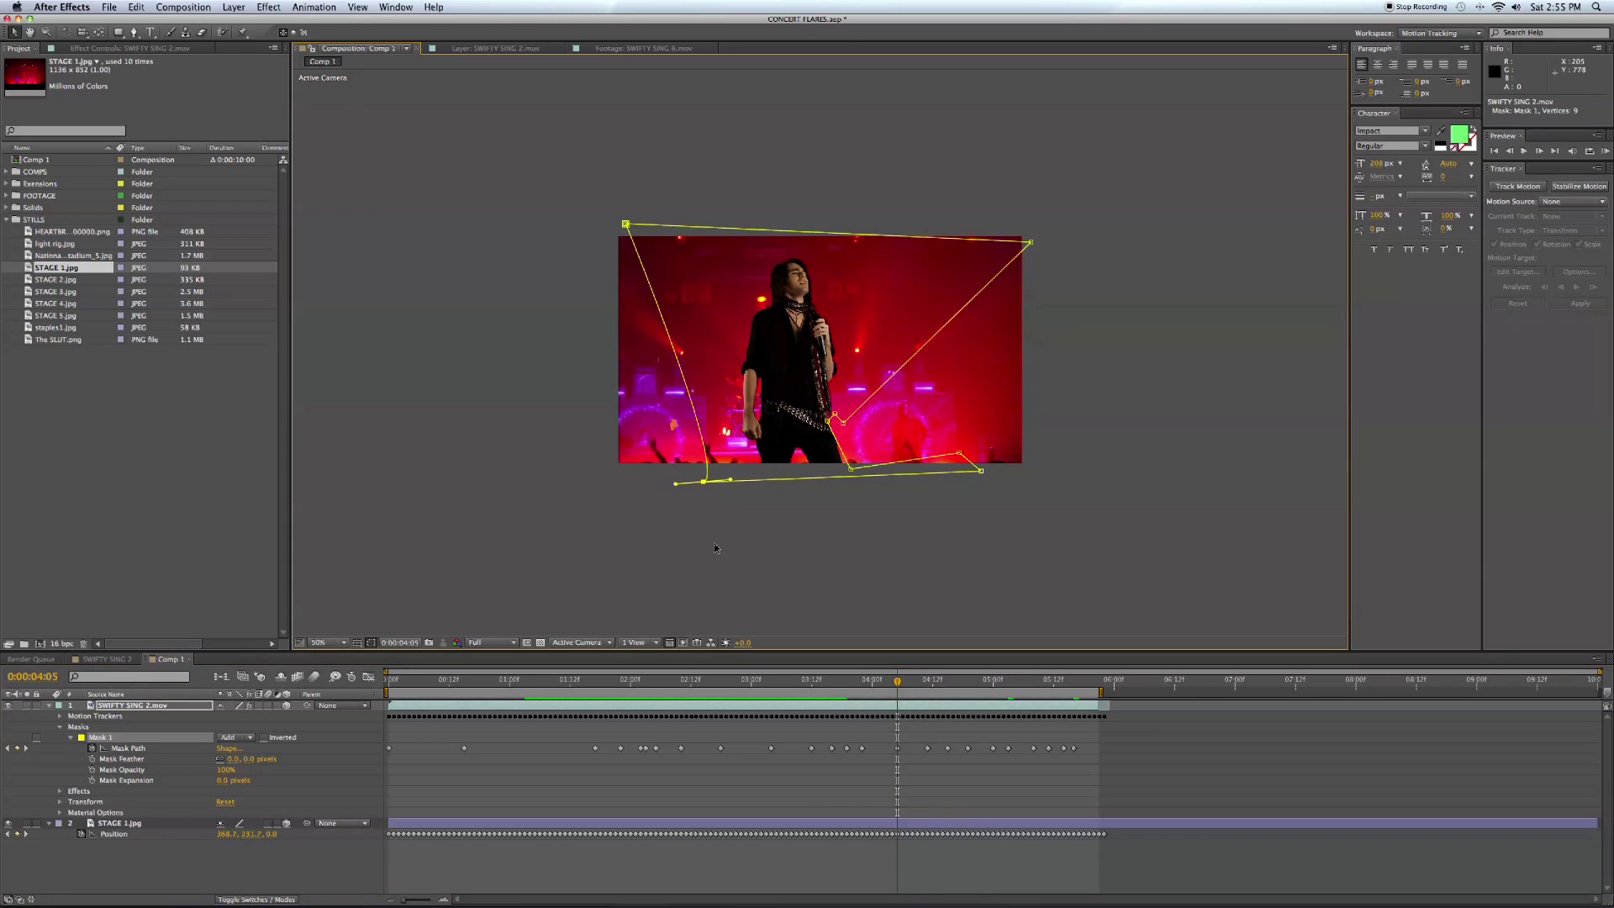
pyautogui.press('j')
pyautogui.press('j')
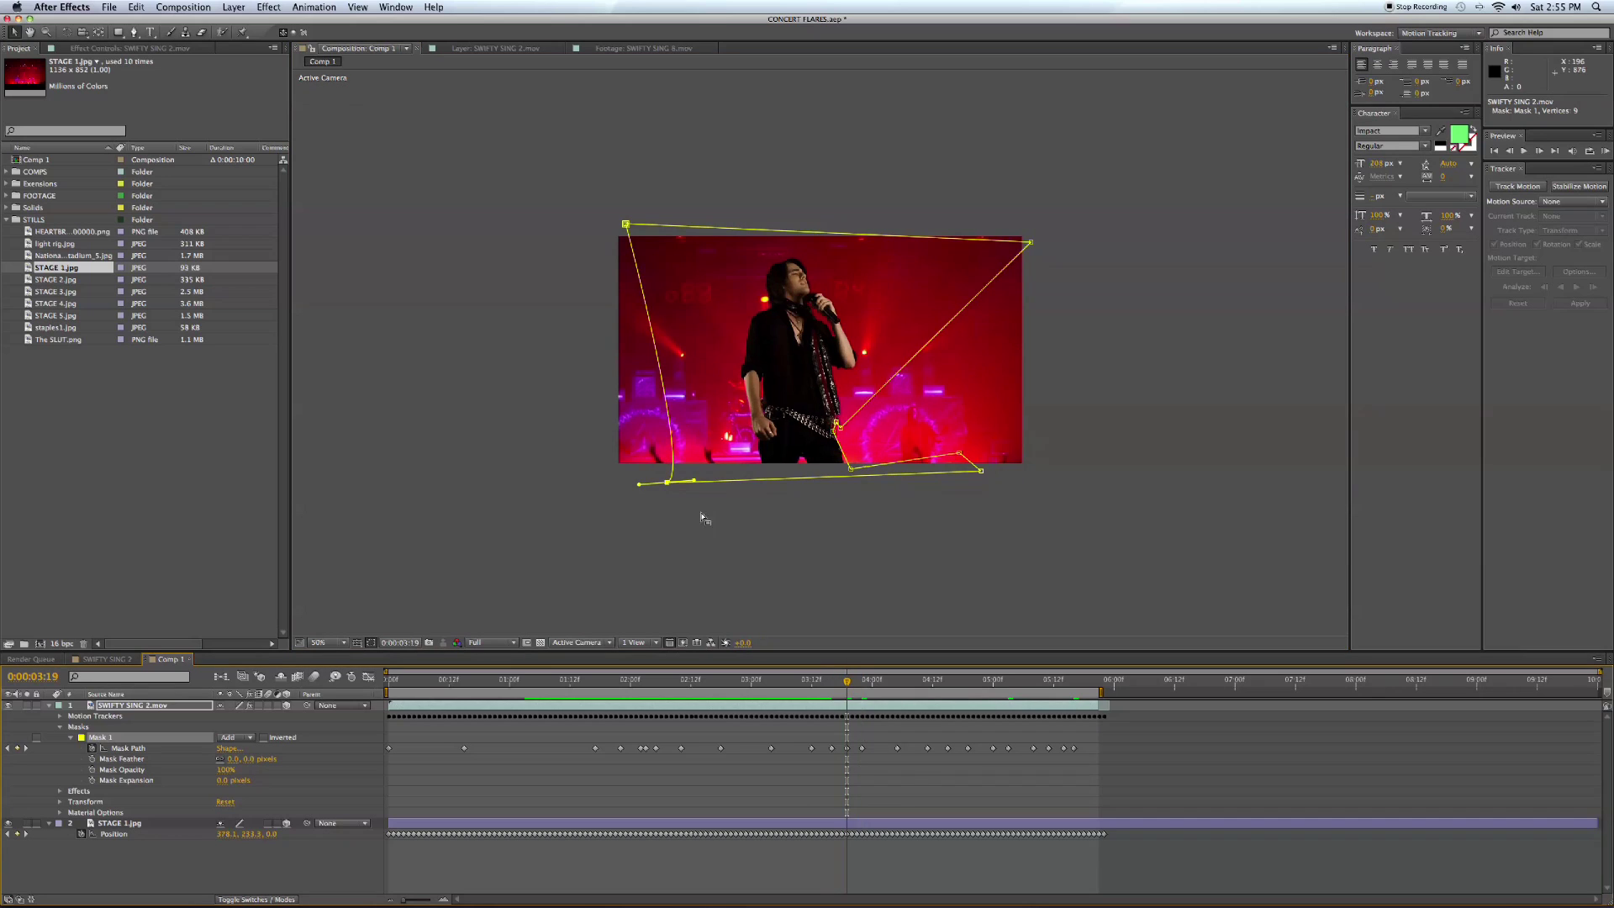
pyautogui.moveTo(830, 689); pyautogui.dragTo(928, 687)
pyautogui.click(948, 687)
pyautogui.moveTo(668, 483); pyautogui.dragTo(731, 476)
# Step: Scrub on toward the clip's end, pull Mask 1's lower-left vertex inward once more, and return to the first frame
pyautogui.click(970, 687)
pyautogui.moveTo(971, 688); pyautogui.dragTo(1049, 686)
pyautogui.moveTo(668, 482); pyautogui.dragTo(738, 477)
pyautogui.moveTo(1051, 687); pyautogui.dragTo(1094, 688)
pyautogui.press('Home')
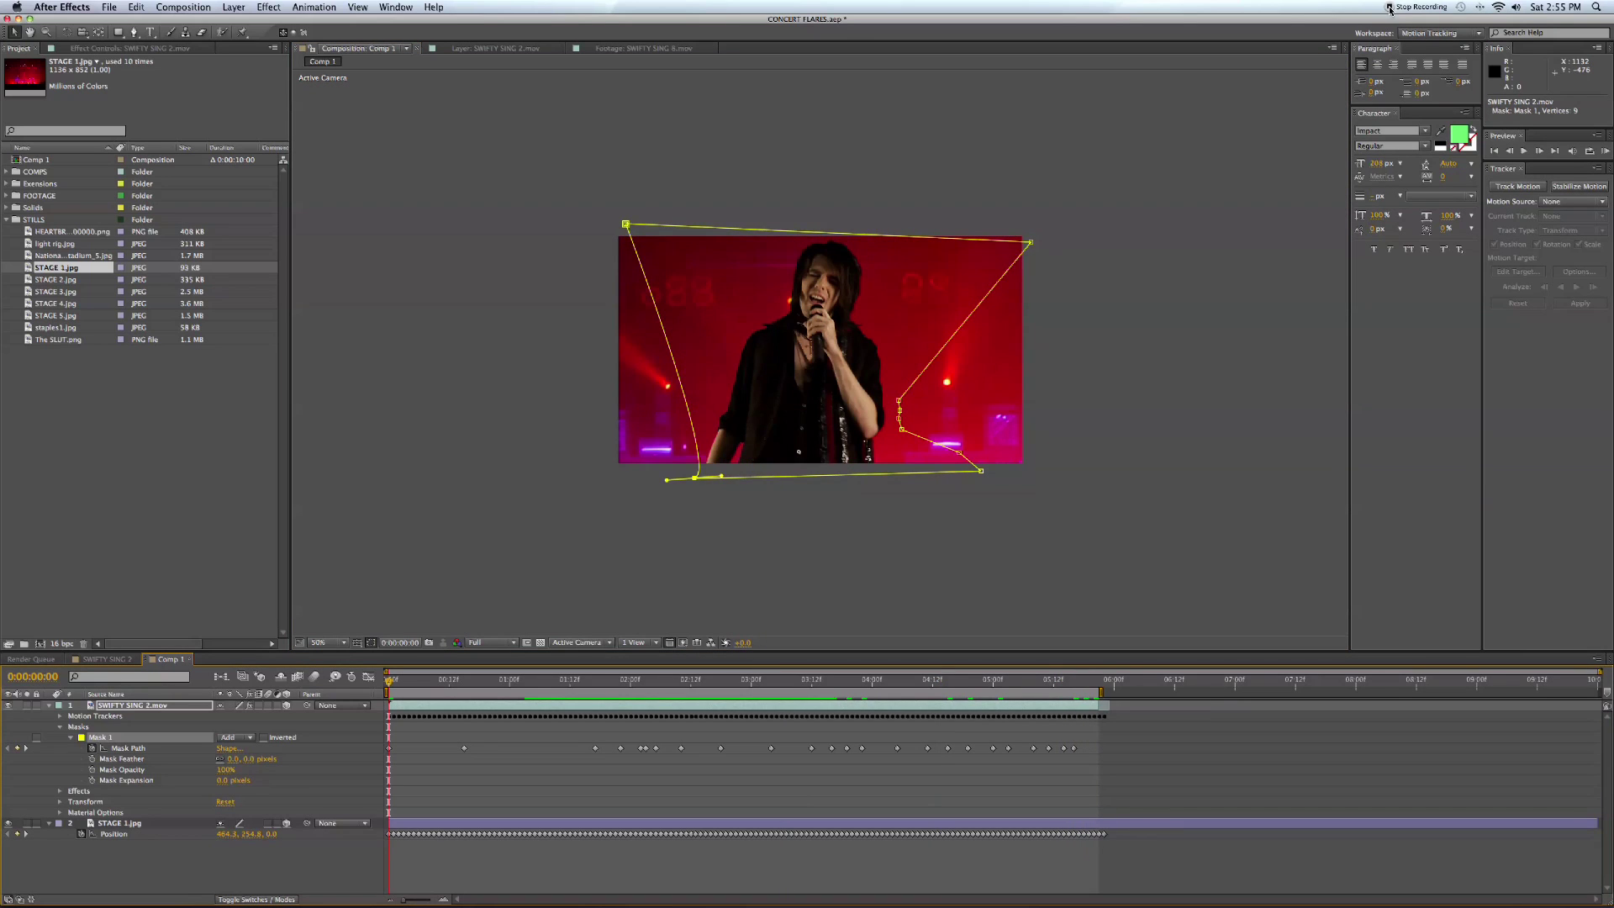
# Step: Reveal the Position property of STAGE 1.jpg, select all its keyframes and shift the stage background downward
pyautogui.click(49, 705)
pyautogui.click(50, 716)
pyautogui.click(118, 717)
pyautogui.press('p')
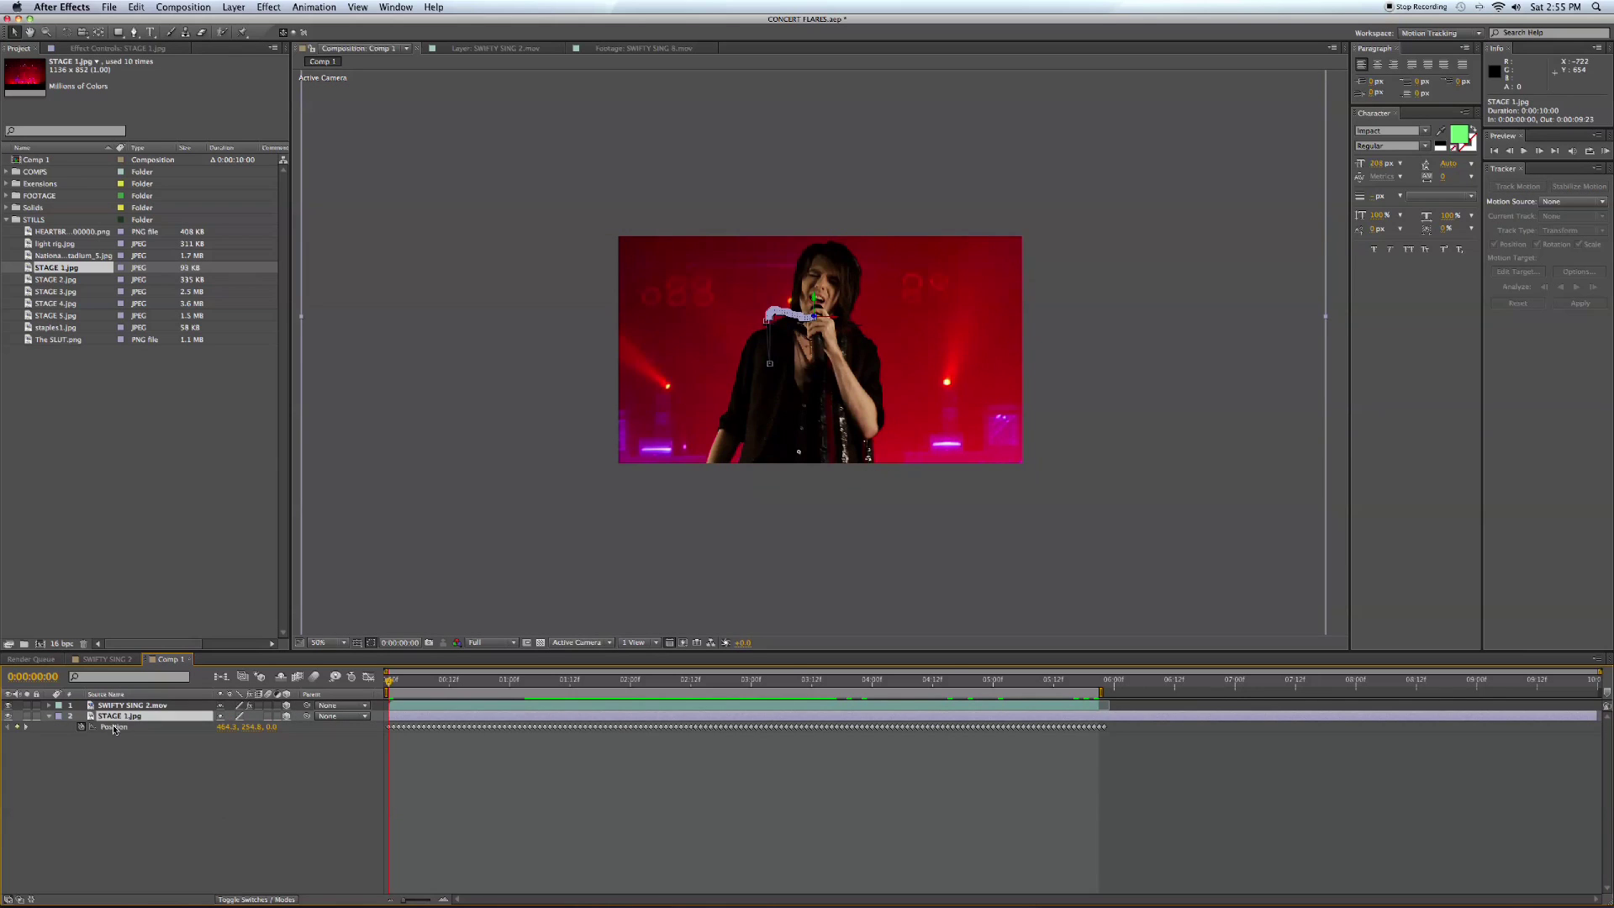
pyautogui.click(114, 727)
pyautogui.click(1094, 687)
pyautogui.moveTo(770, 296); pyautogui.dragTo(770, 329)
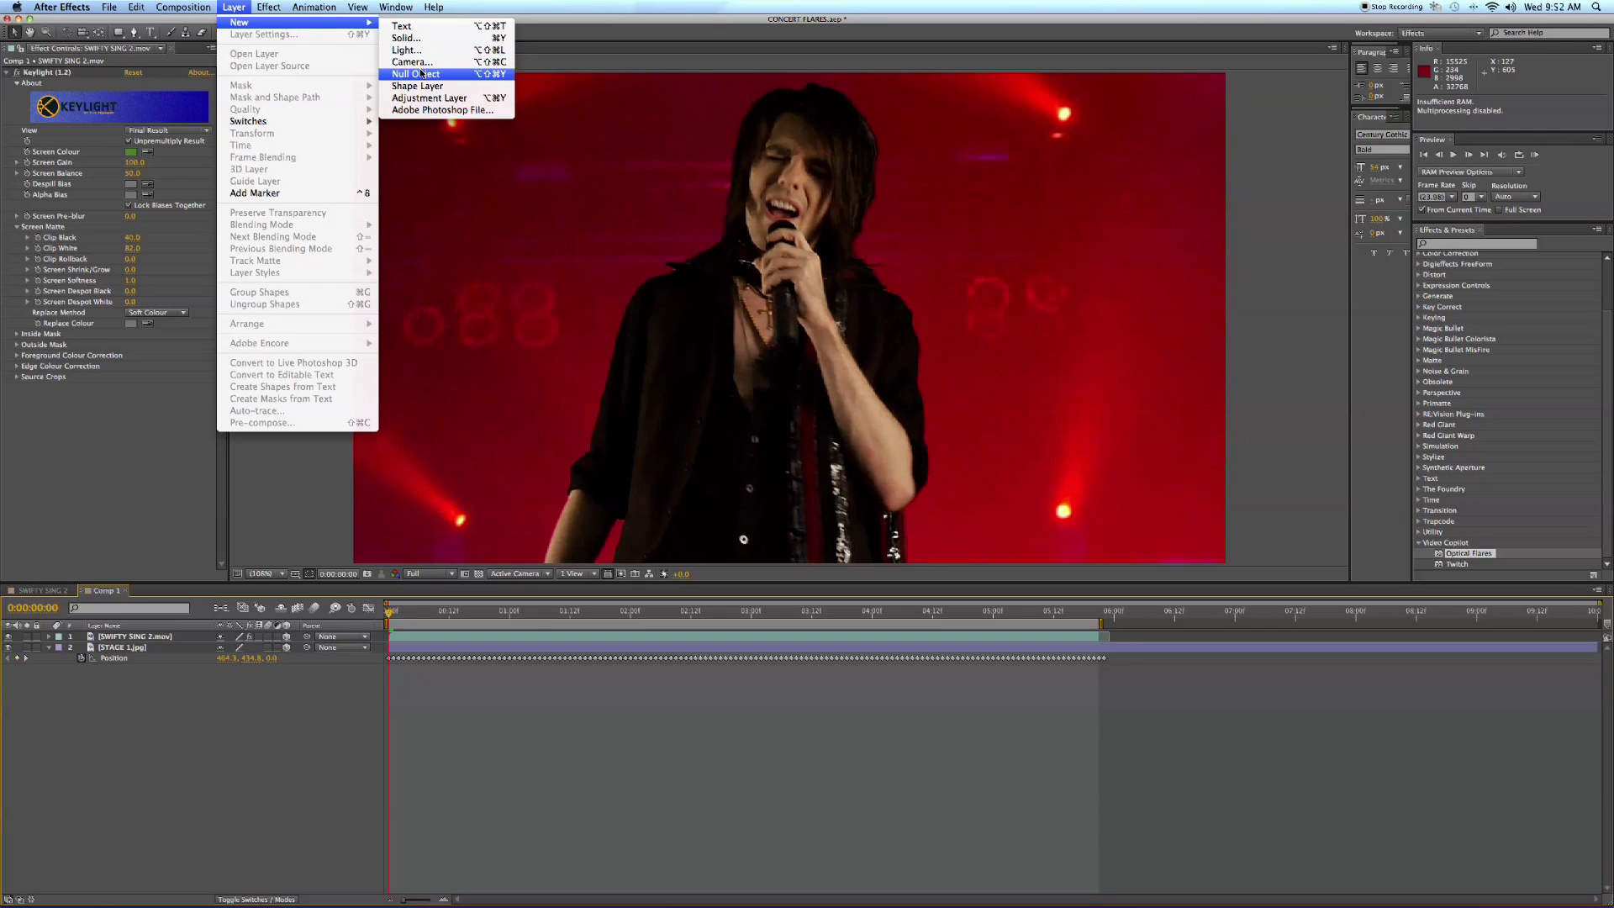
# Step: Add a null object and apply the motion tracking data of SWIFTY SING 2.mov to it in X and Y
pyautogui.click(422, 76)
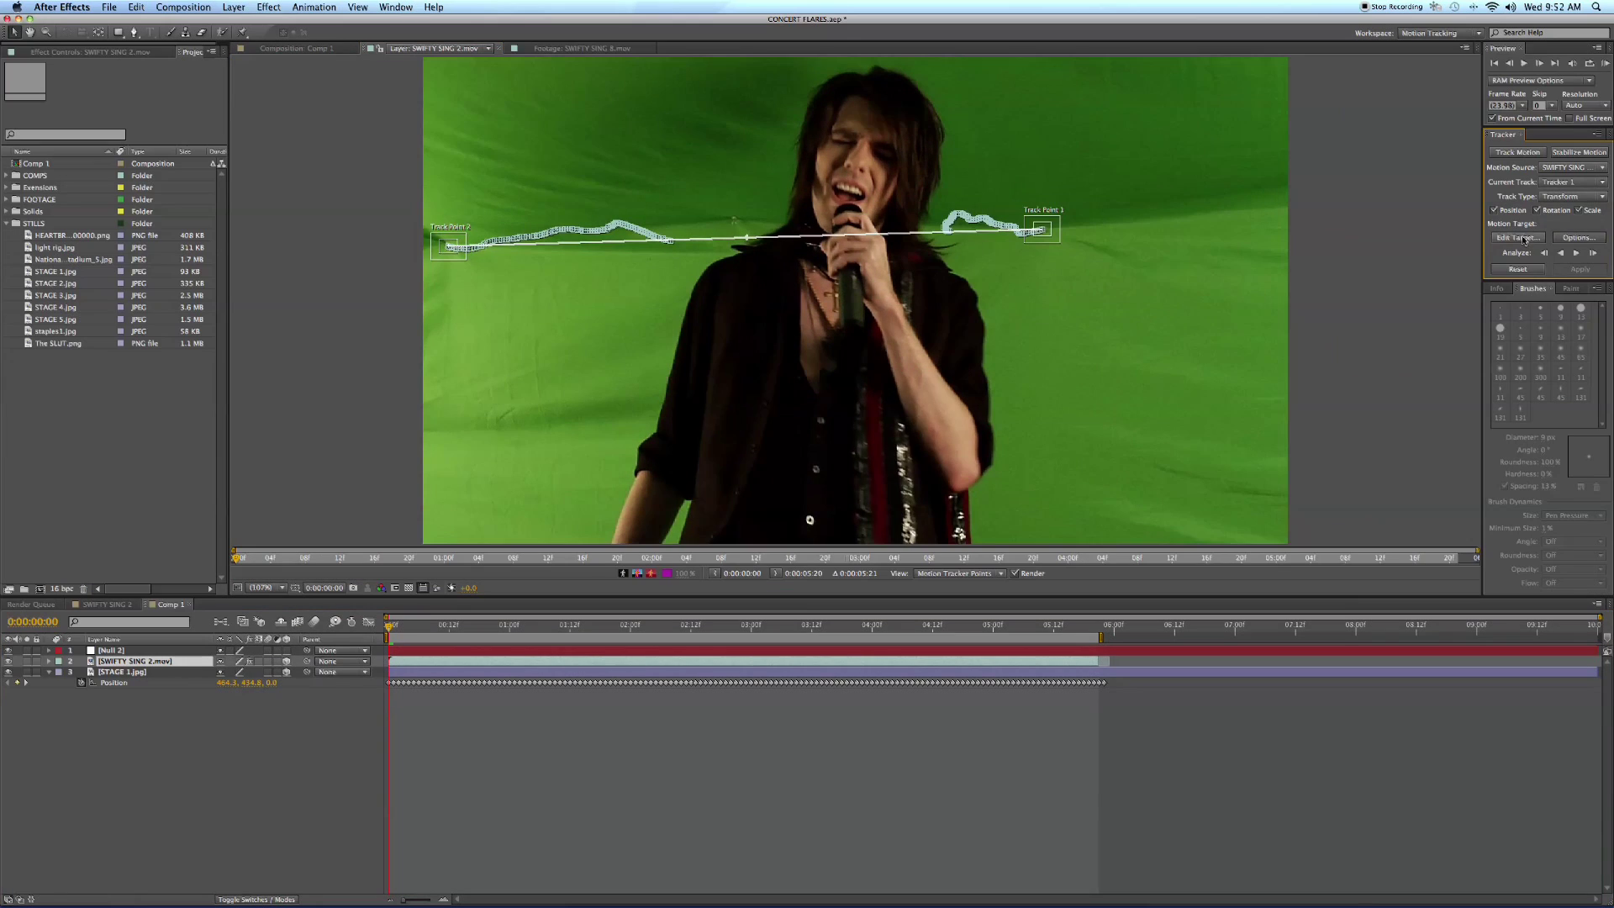
pyautogui.click(1518, 238)
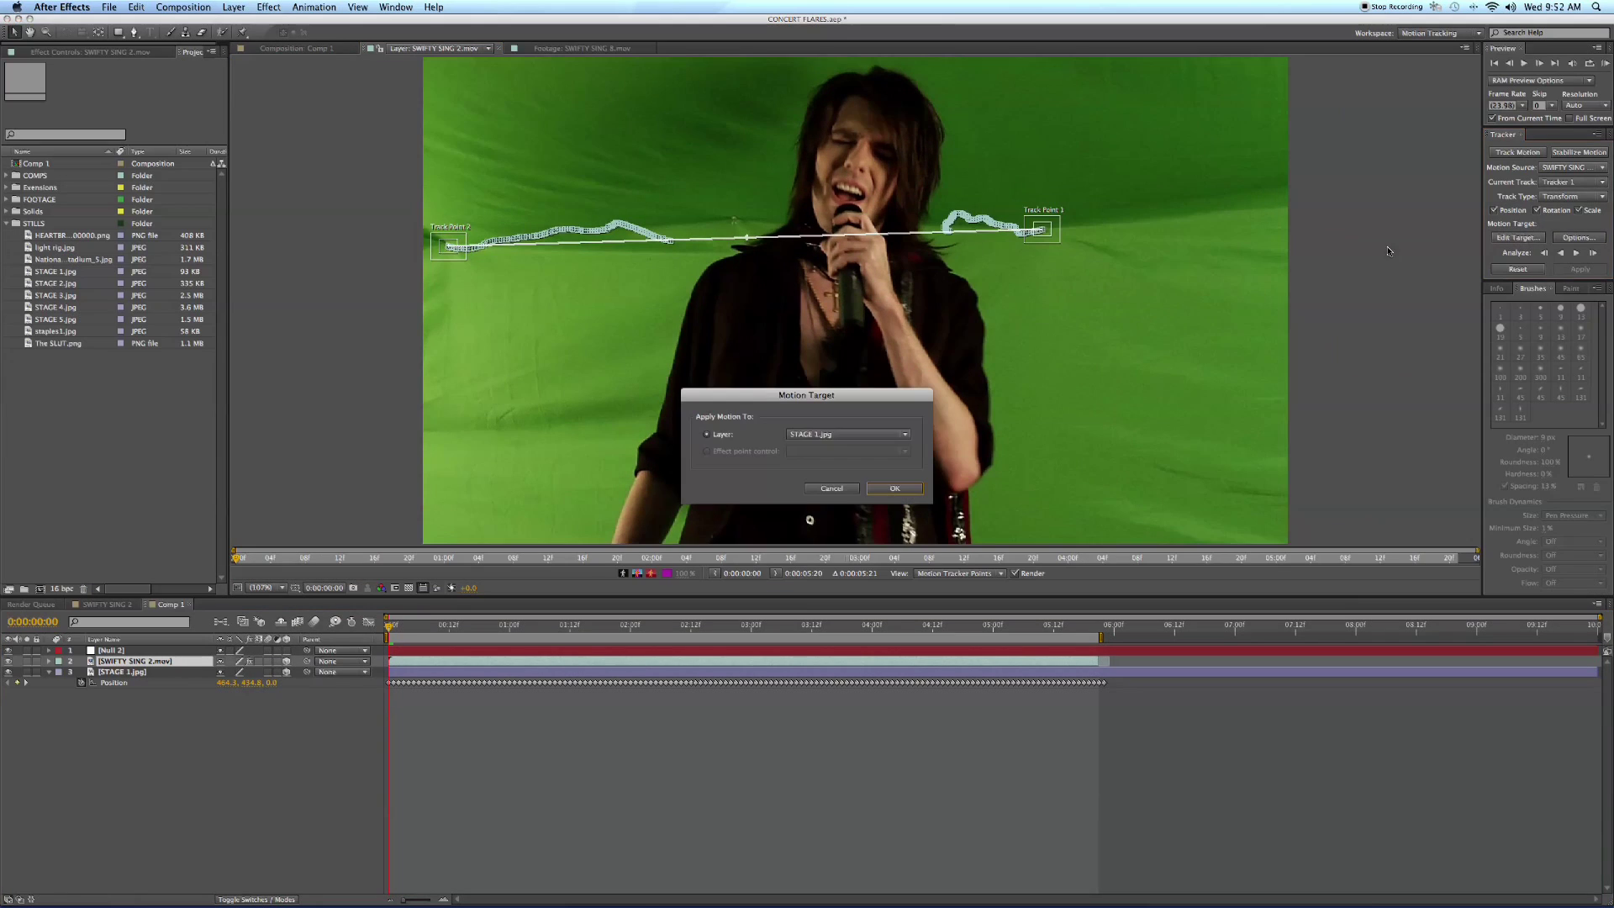
pyautogui.click(859, 435)
pyautogui.click(832, 444)
pyautogui.click(894, 489)
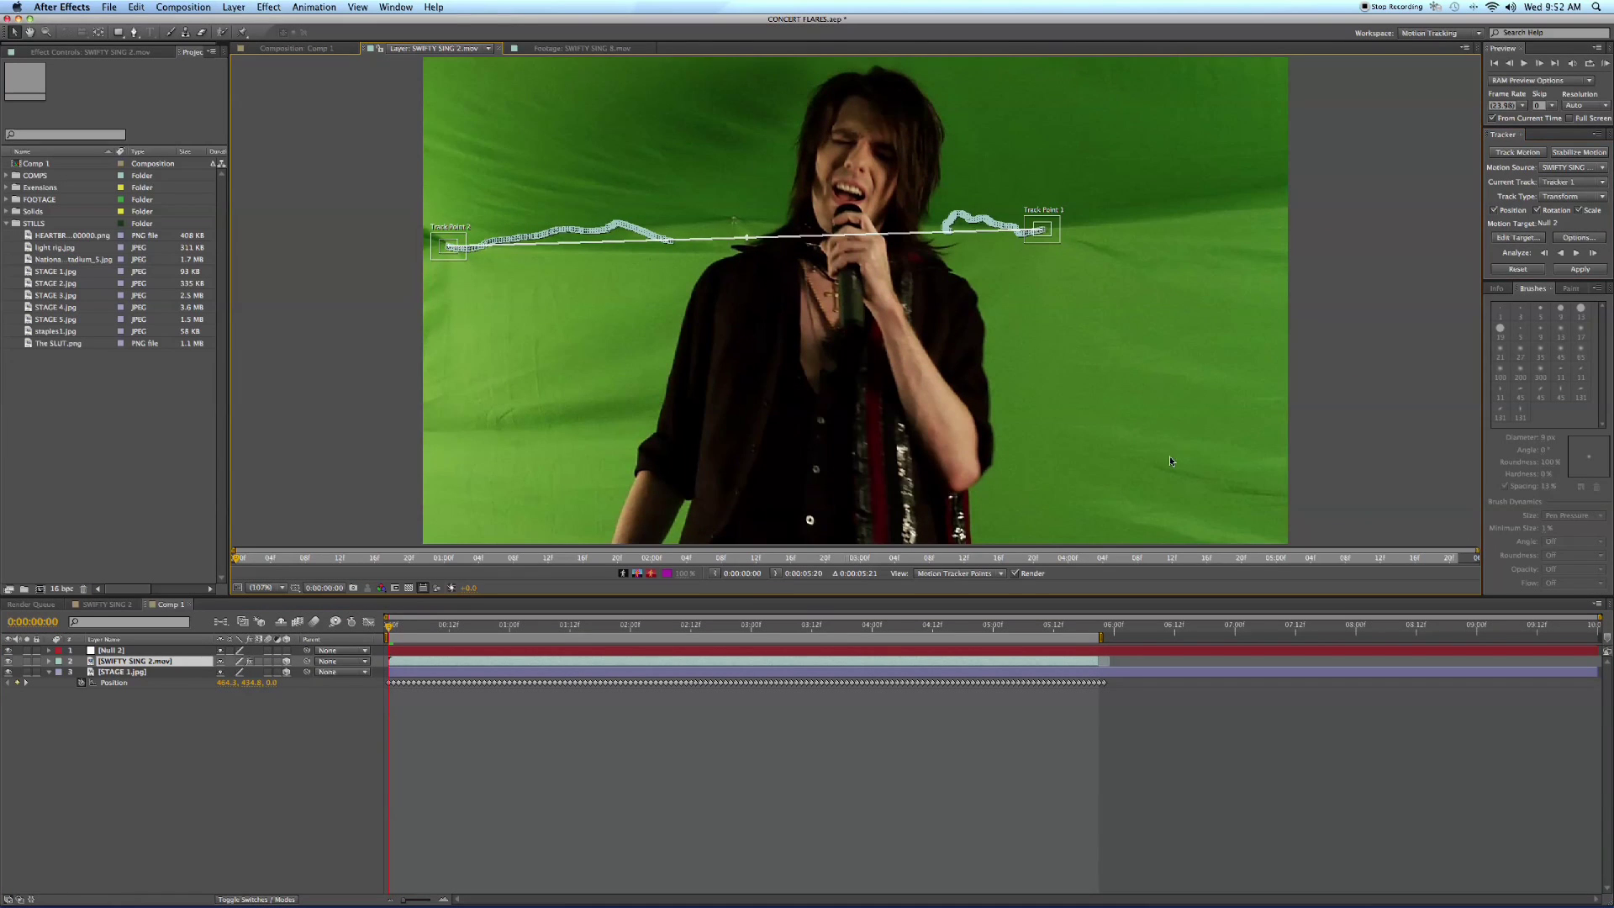
pyautogui.click(1584, 266)
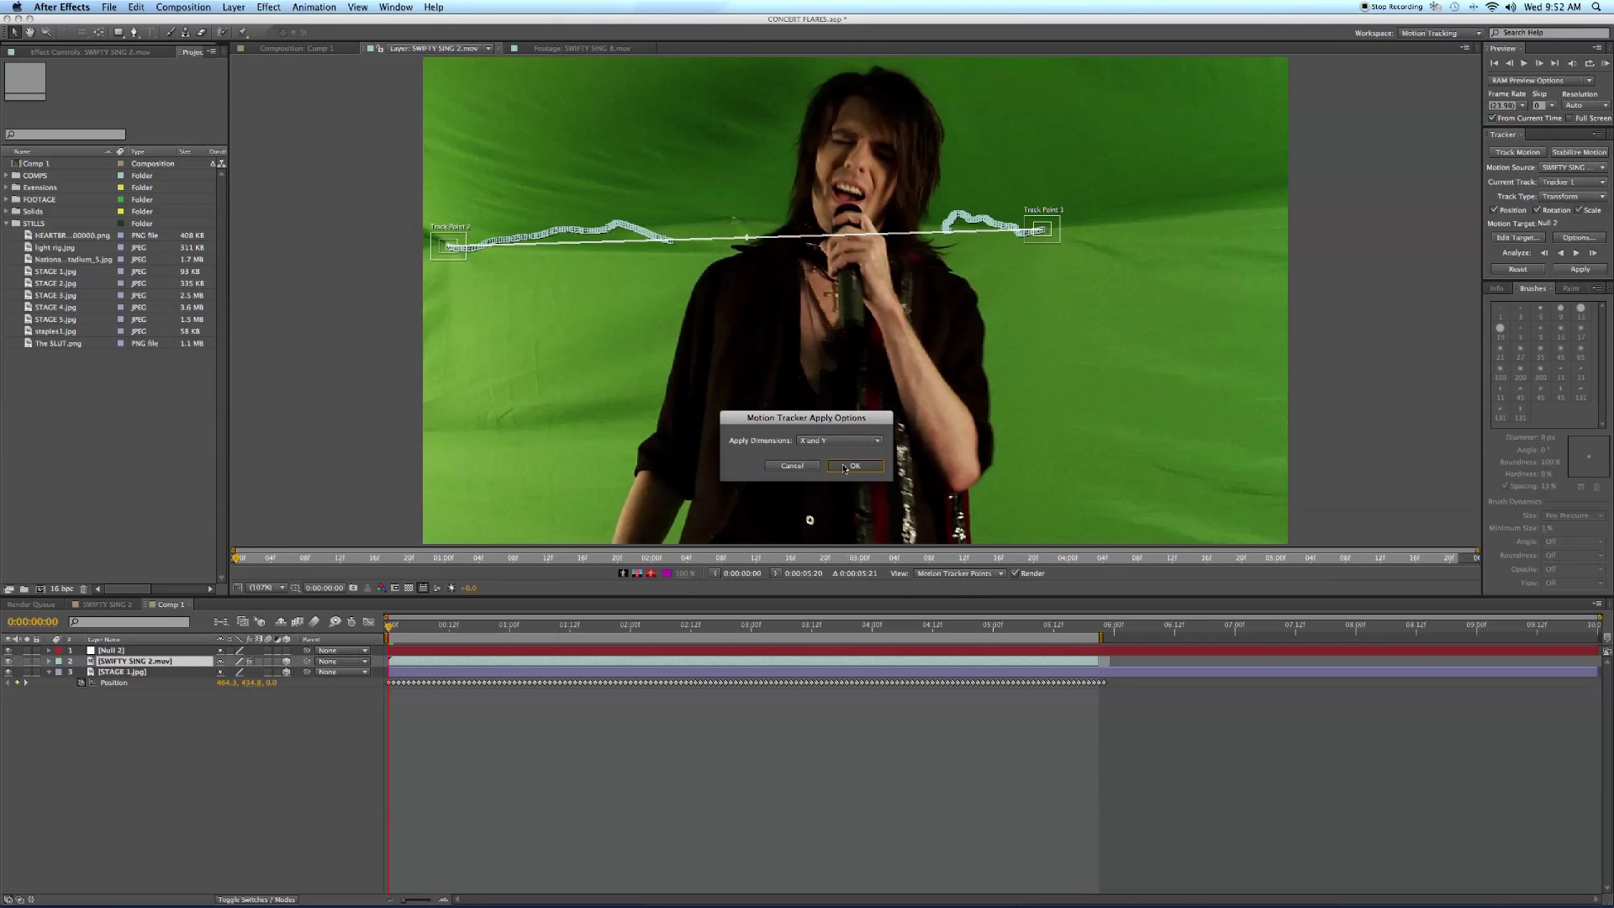
pyautogui.click(837, 476)
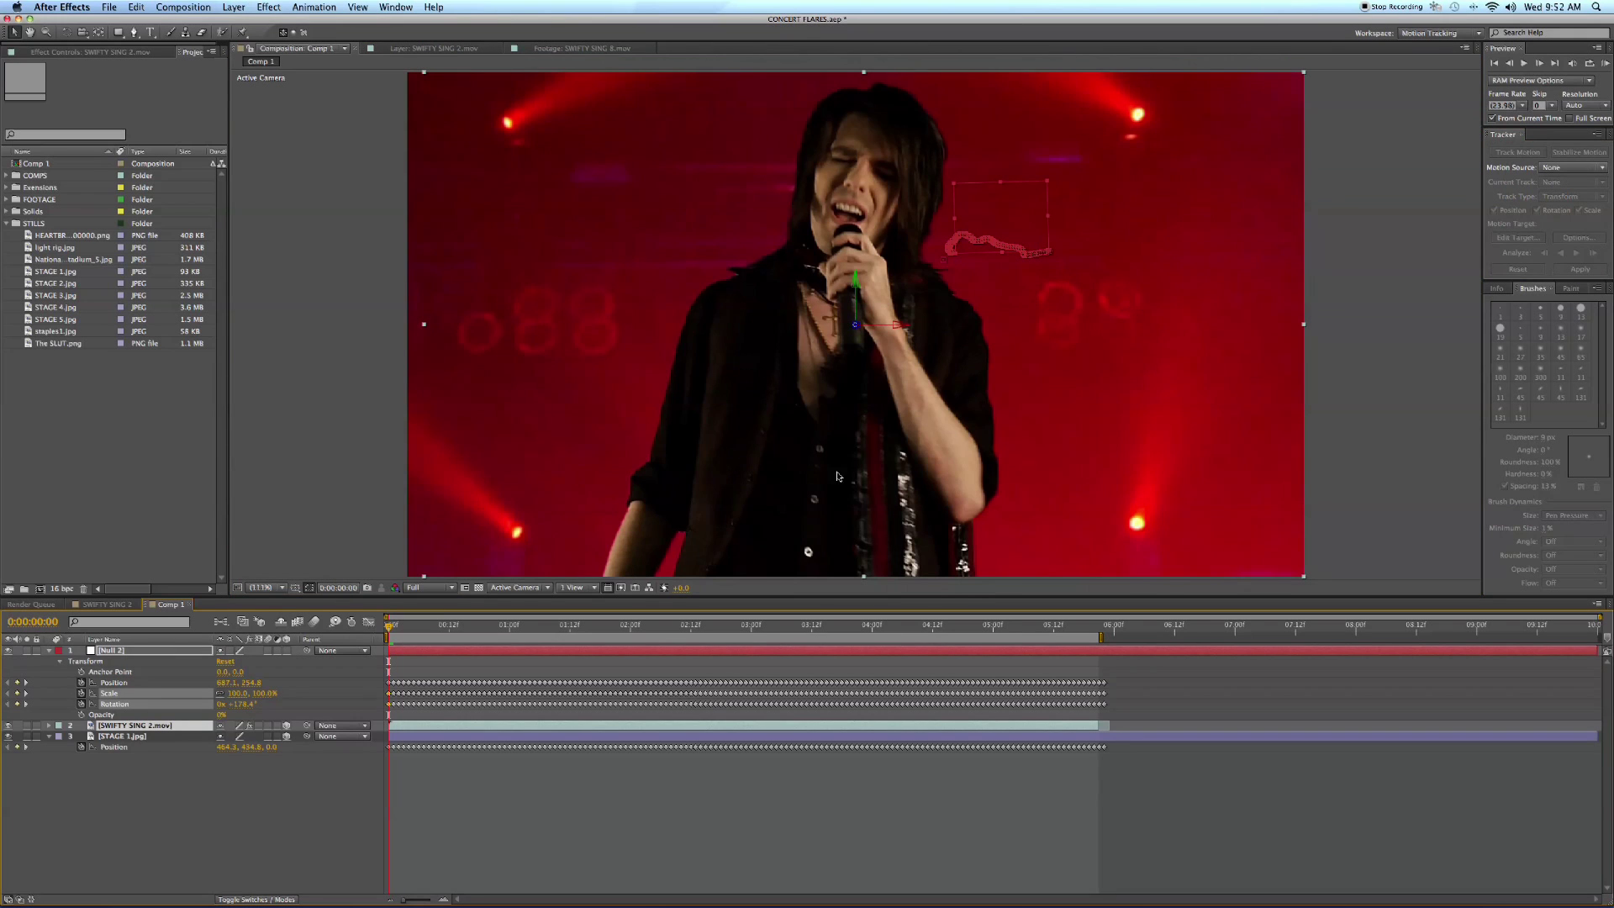
pyautogui.click(48, 653)
# Step: Create a black solid named FLARE and apply the Optical Flares effect to it
pyautogui.click(234, 7)
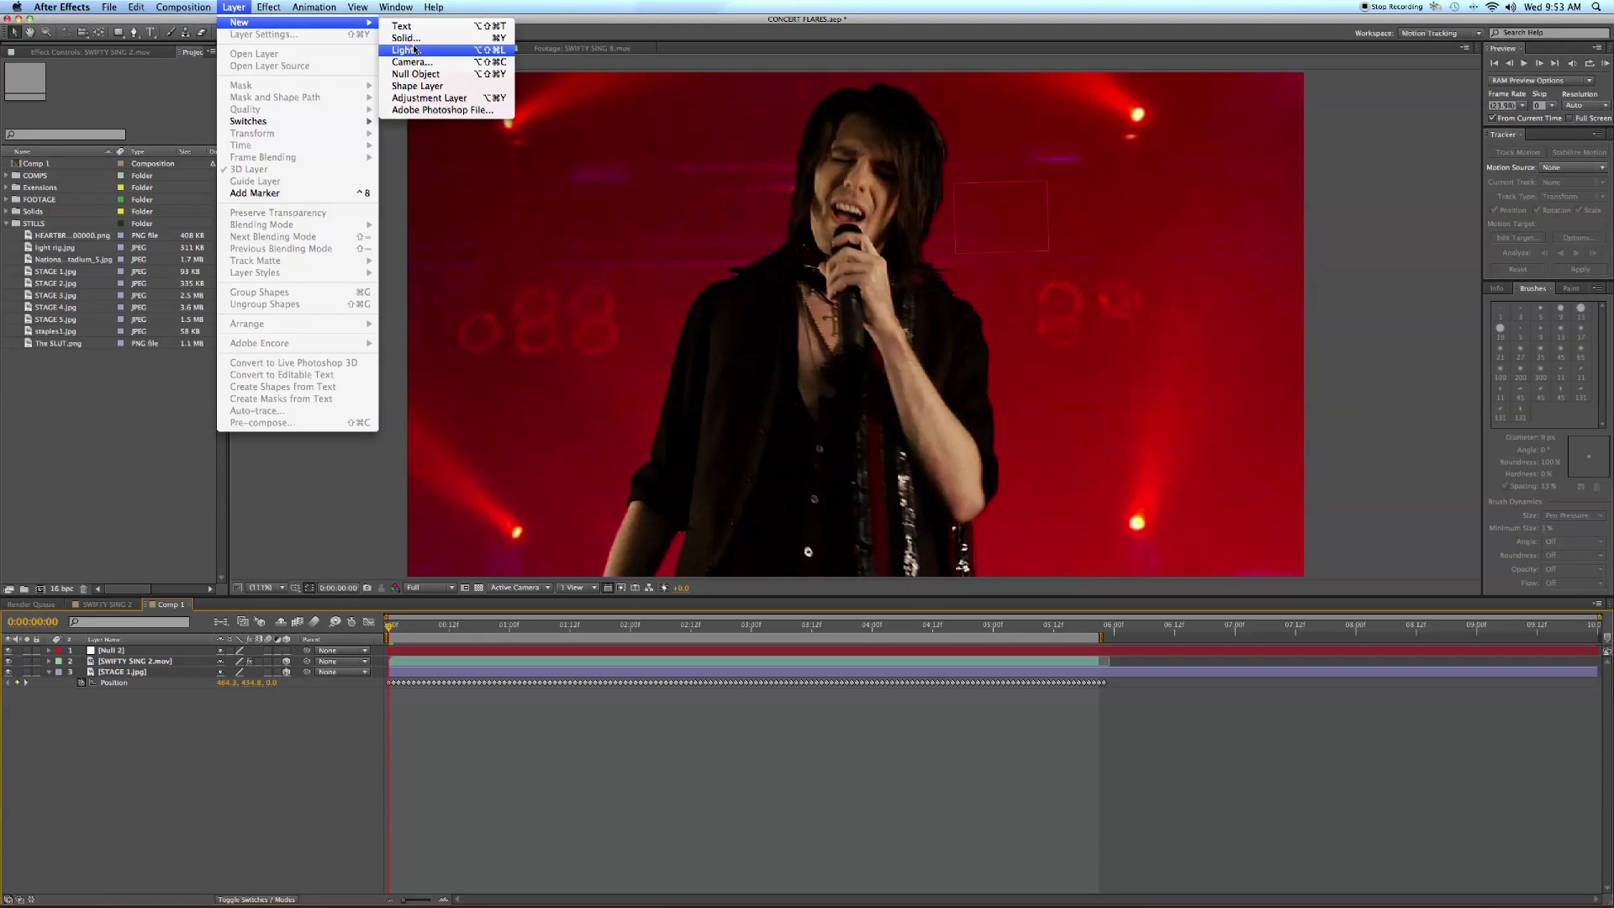
pyautogui.click(449, 193)
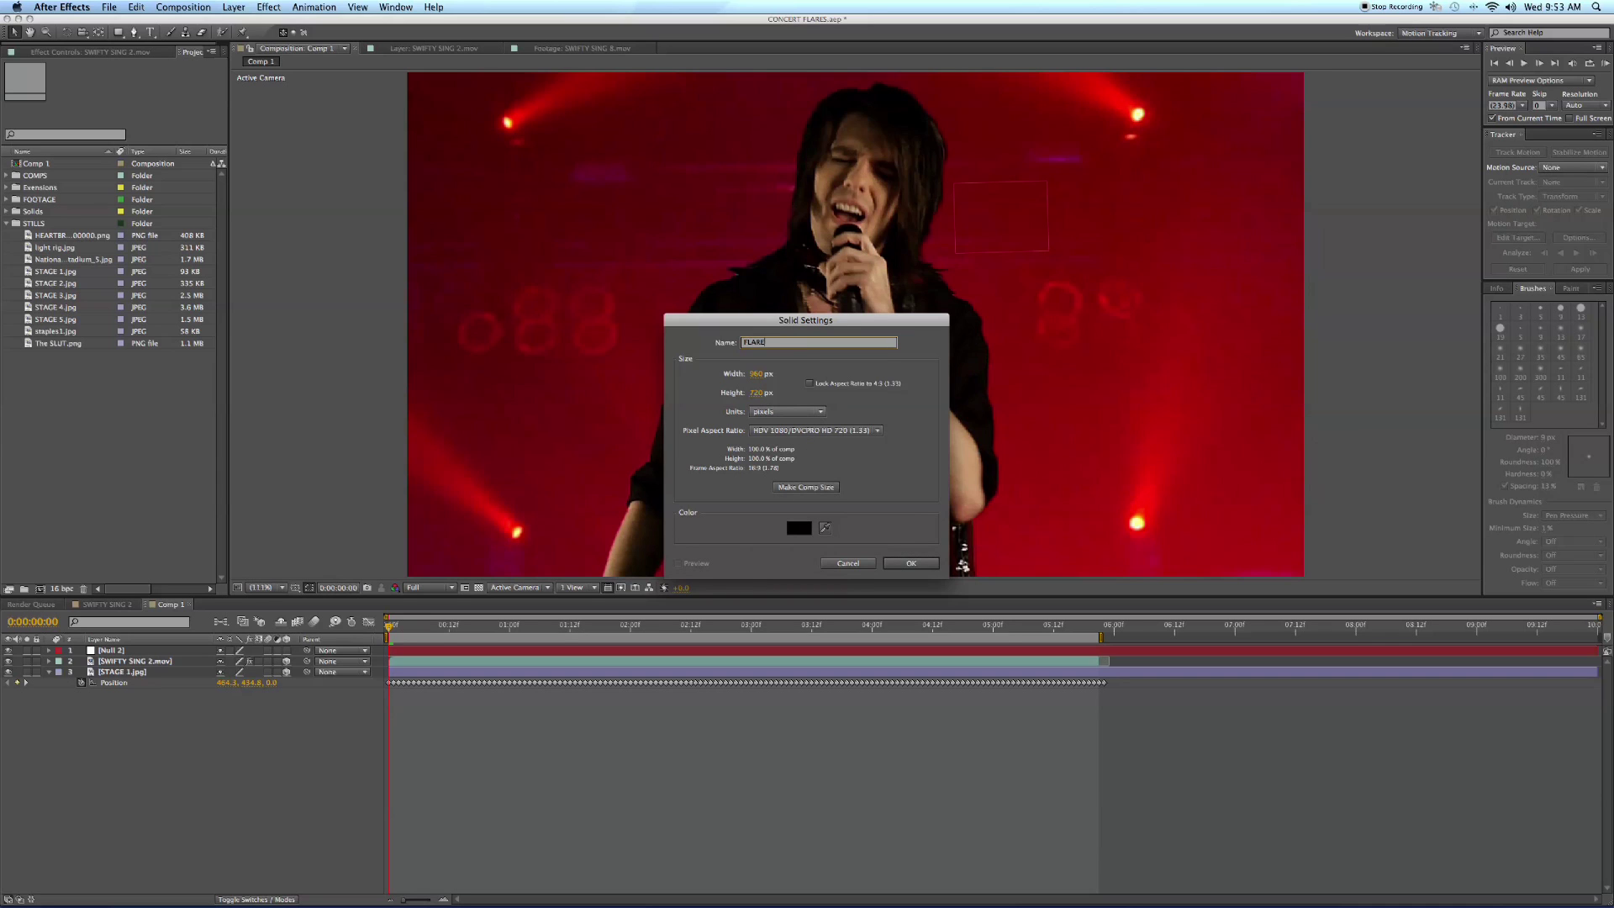
pyautogui.click(911, 564)
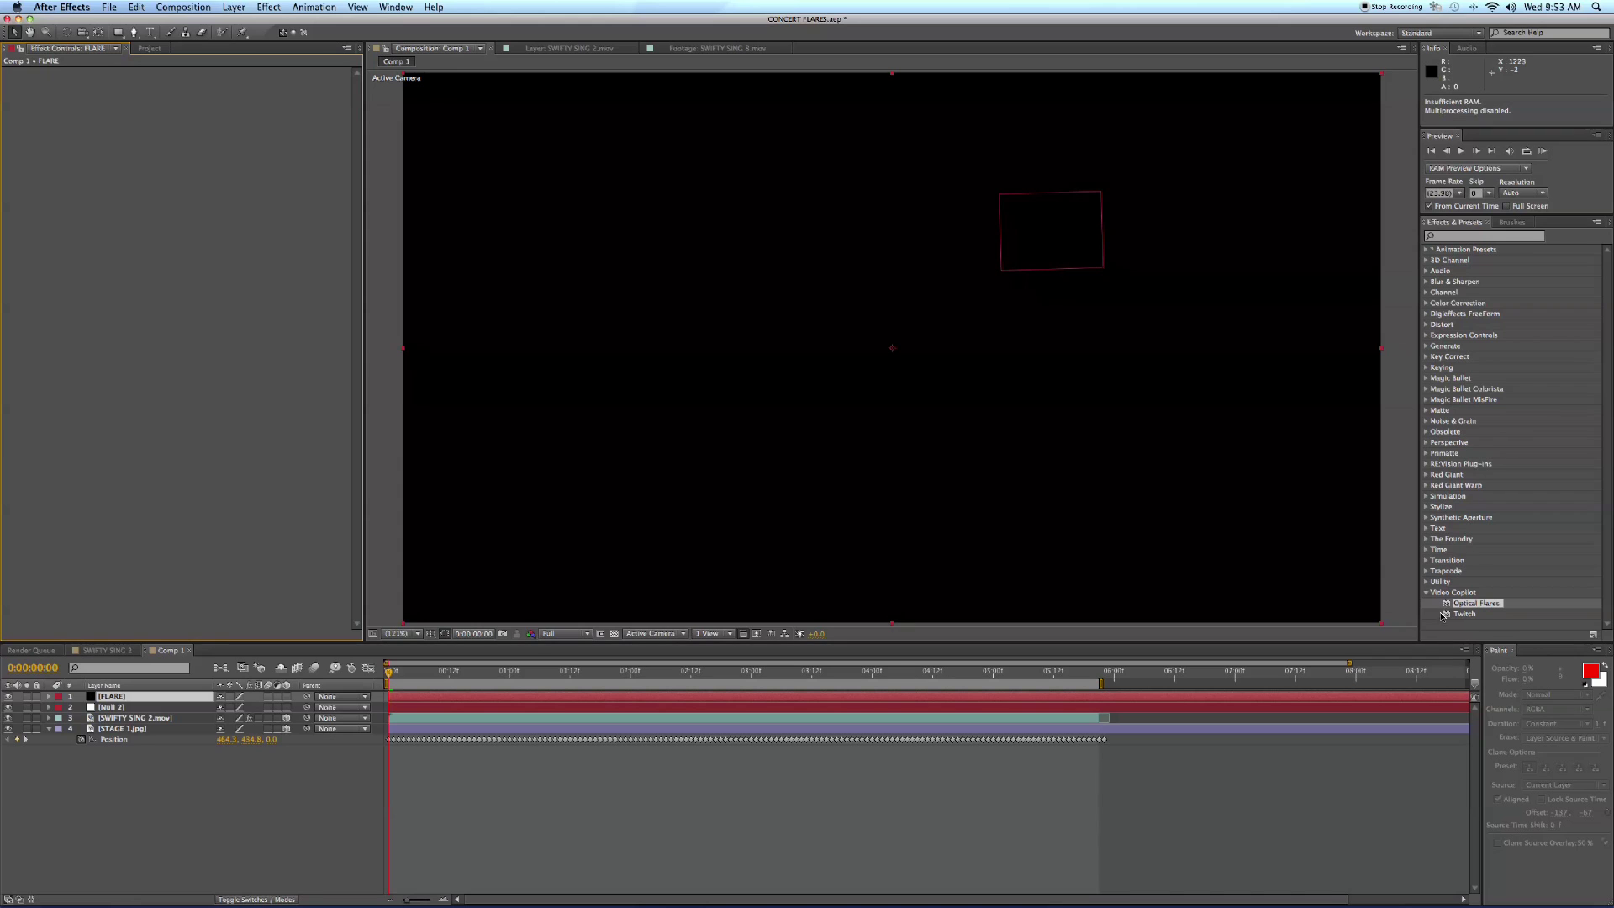
pyautogui.moveTo(1448, 604); pyautogui.dragTo(984, 373)
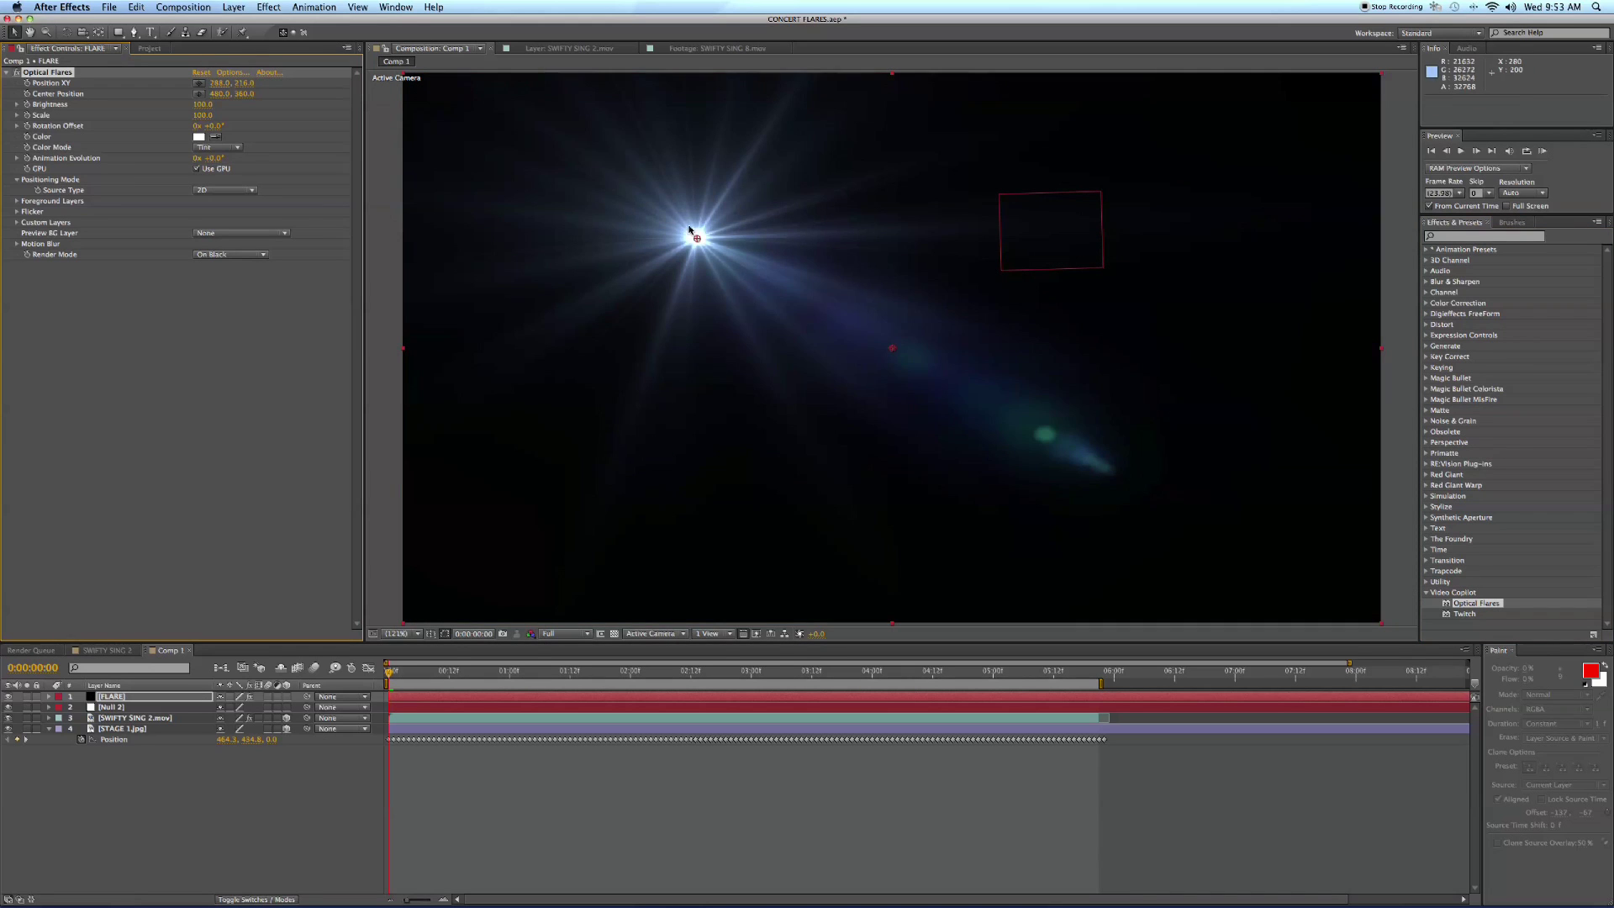
# Step: Place the flare's light source in the frame's upper-left corner and shift its center point up and left from the middle
pyautogui.moveTo(697, 242); pyautogui.dragTo(409, 92)
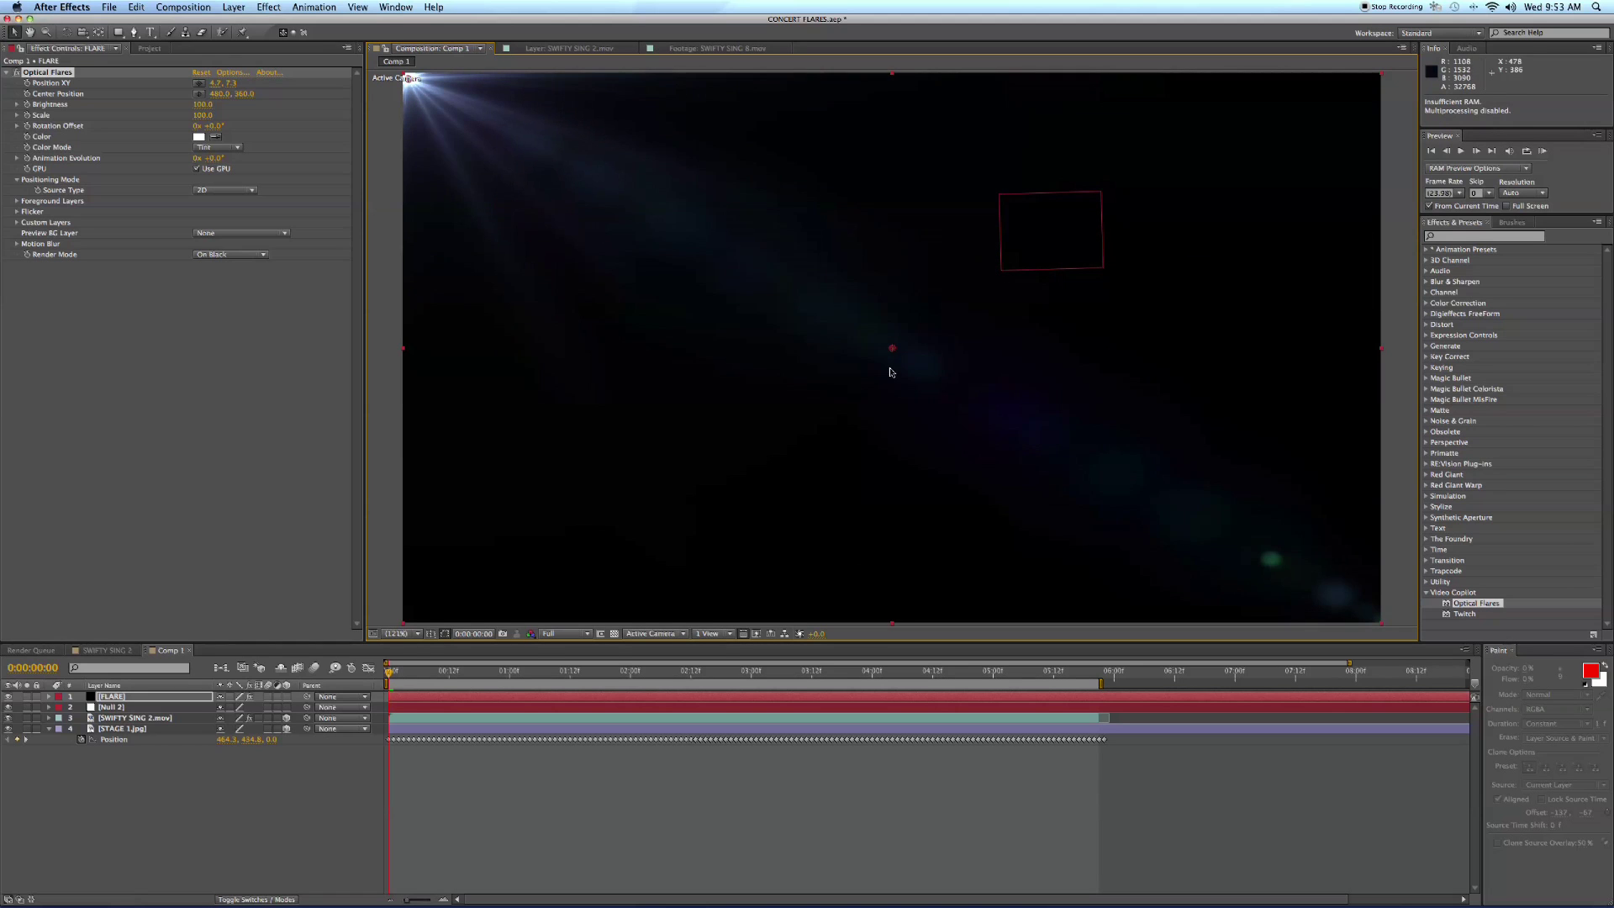
pyautogui.moveTo(894, 352); pyautogui.dragTo(809, 303)
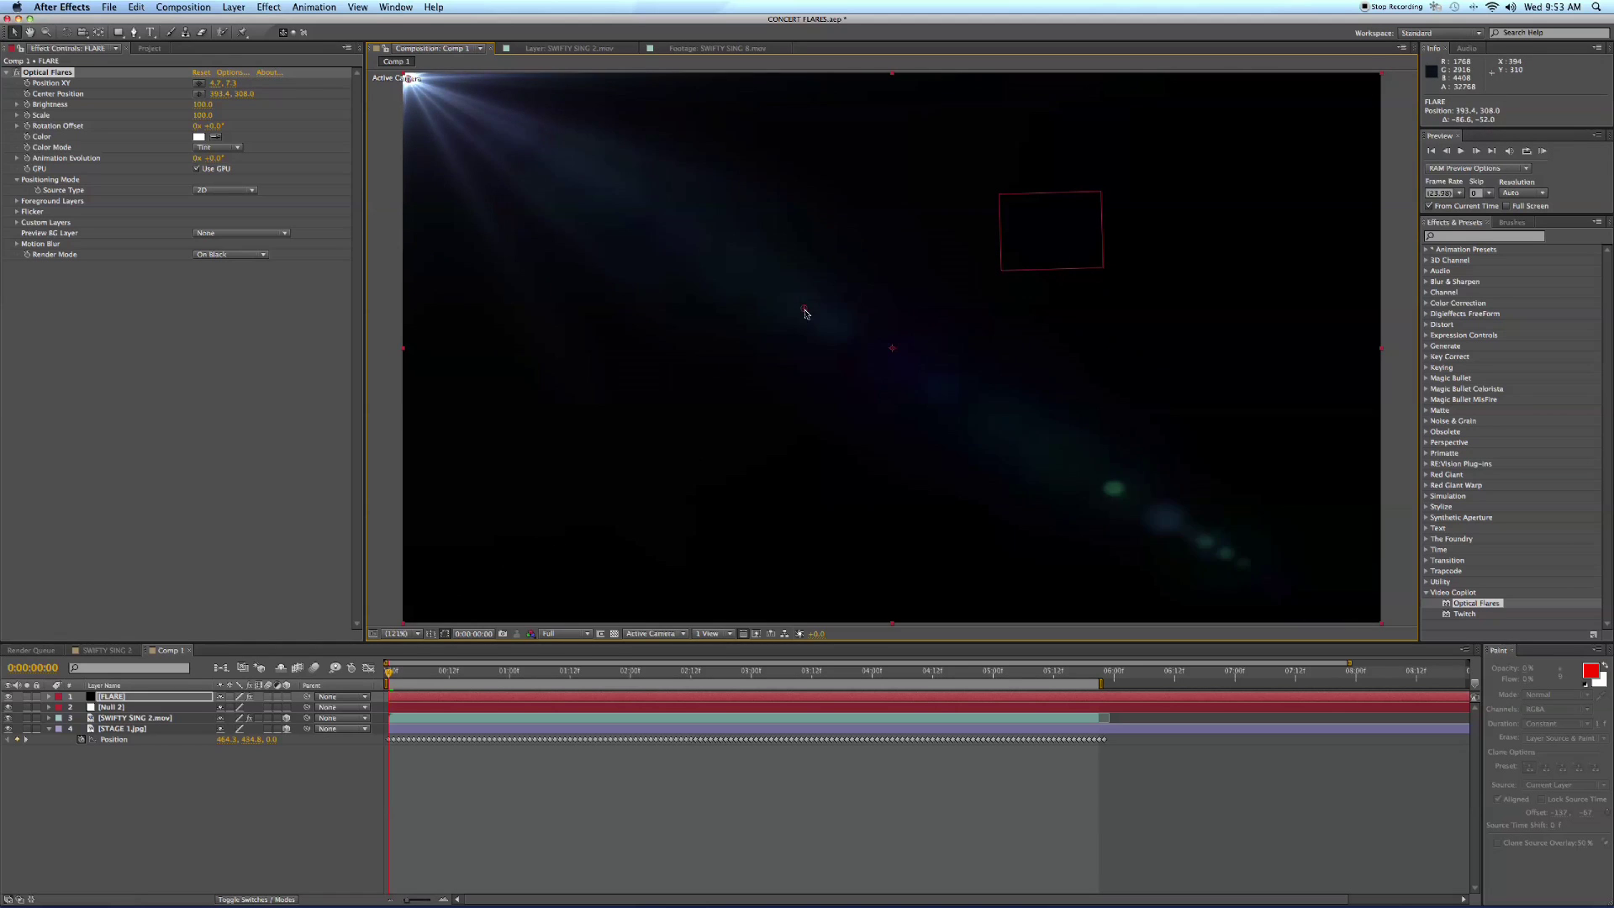
# Step: Set the flare's source type to 3D and its render mode to On Transparent
pyautogui.click(229, 192)
pyautogui.click(232, 215)
pyautogui.click(229, 287)
pyautogui.click(225, 311)
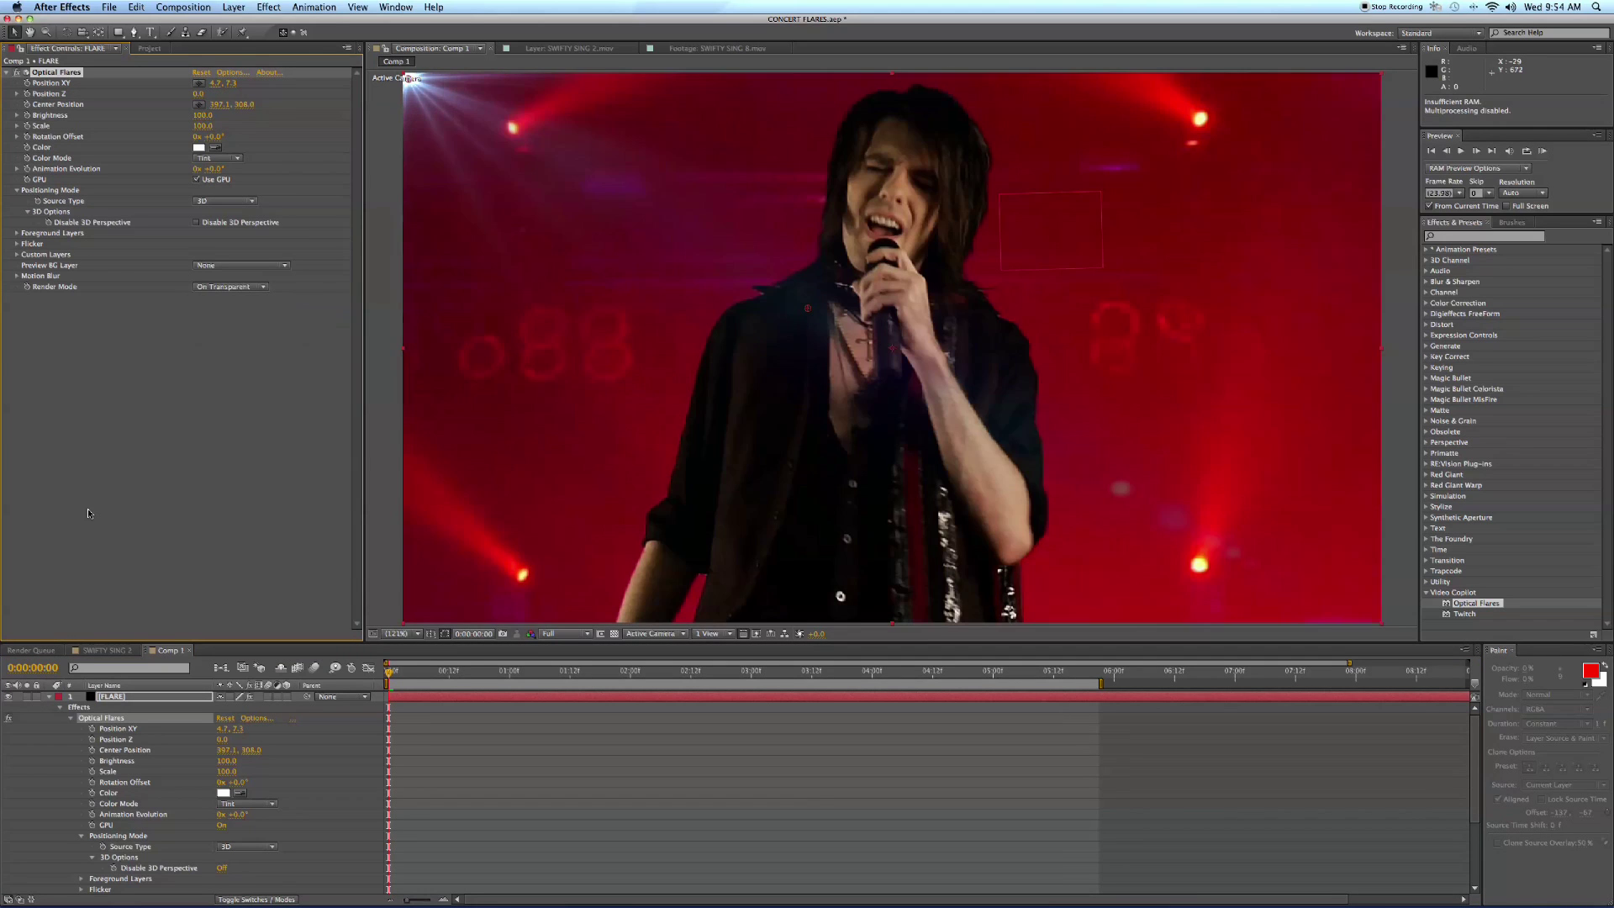
# Step: Rename the flare layer as FLARE L
pyautogui.click(122, 697)
pyautogui.press('Return')
pyautogui.press('Right')
pyautogui.write('L')
pyautogui.press('Return')
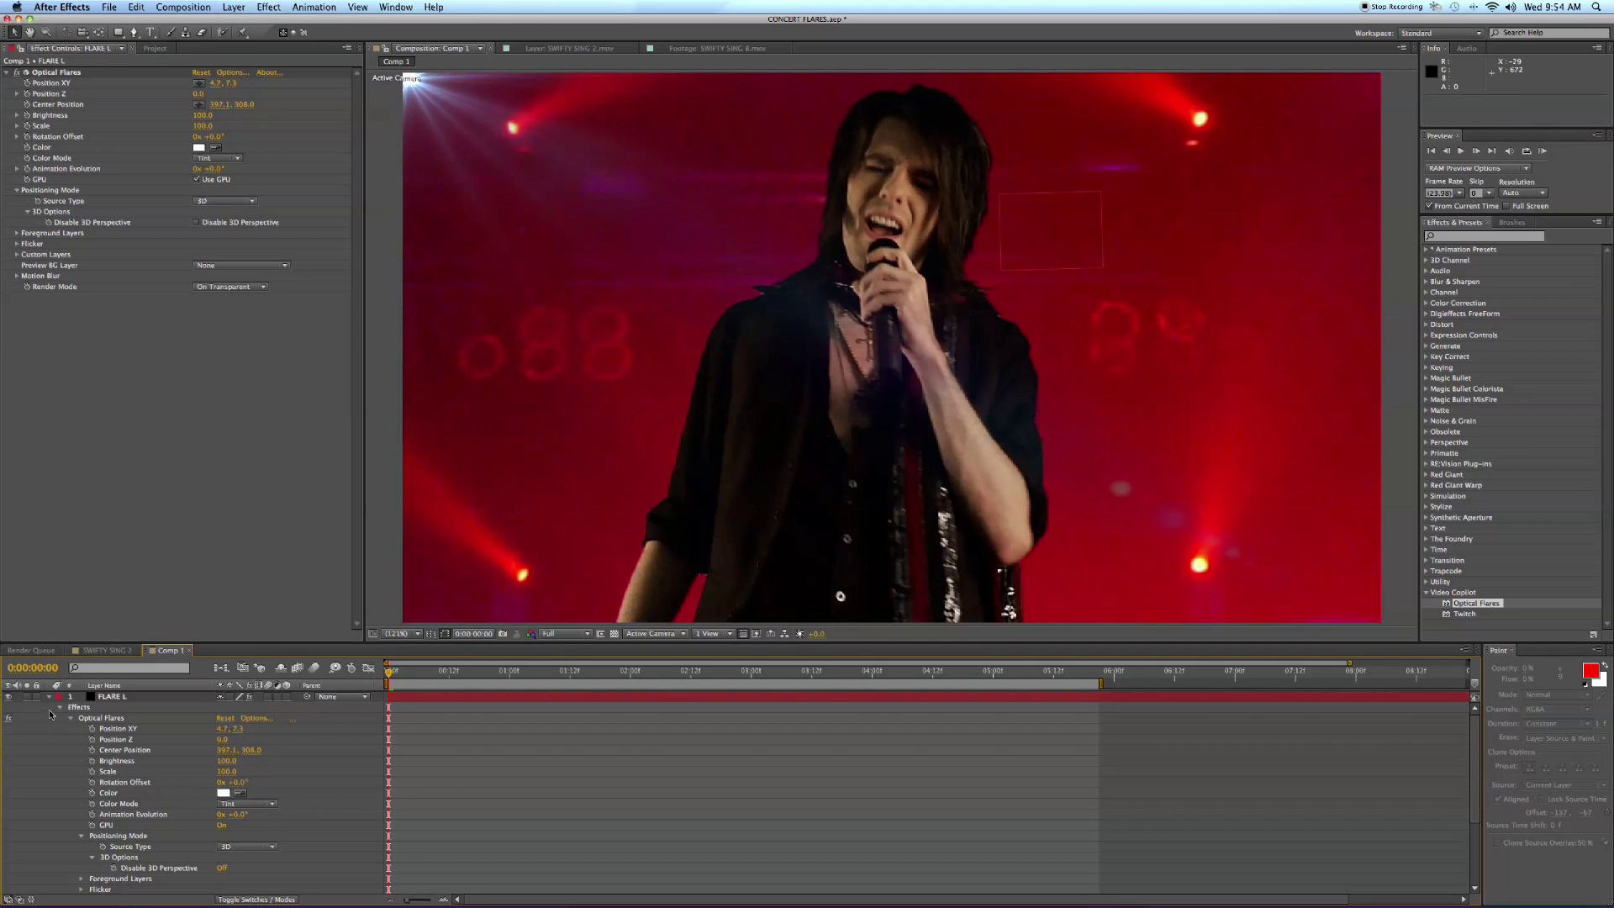
# Step: Duplicate the FLARE L layer and rename the copy FLARE R
pyautogui.press('super+d')
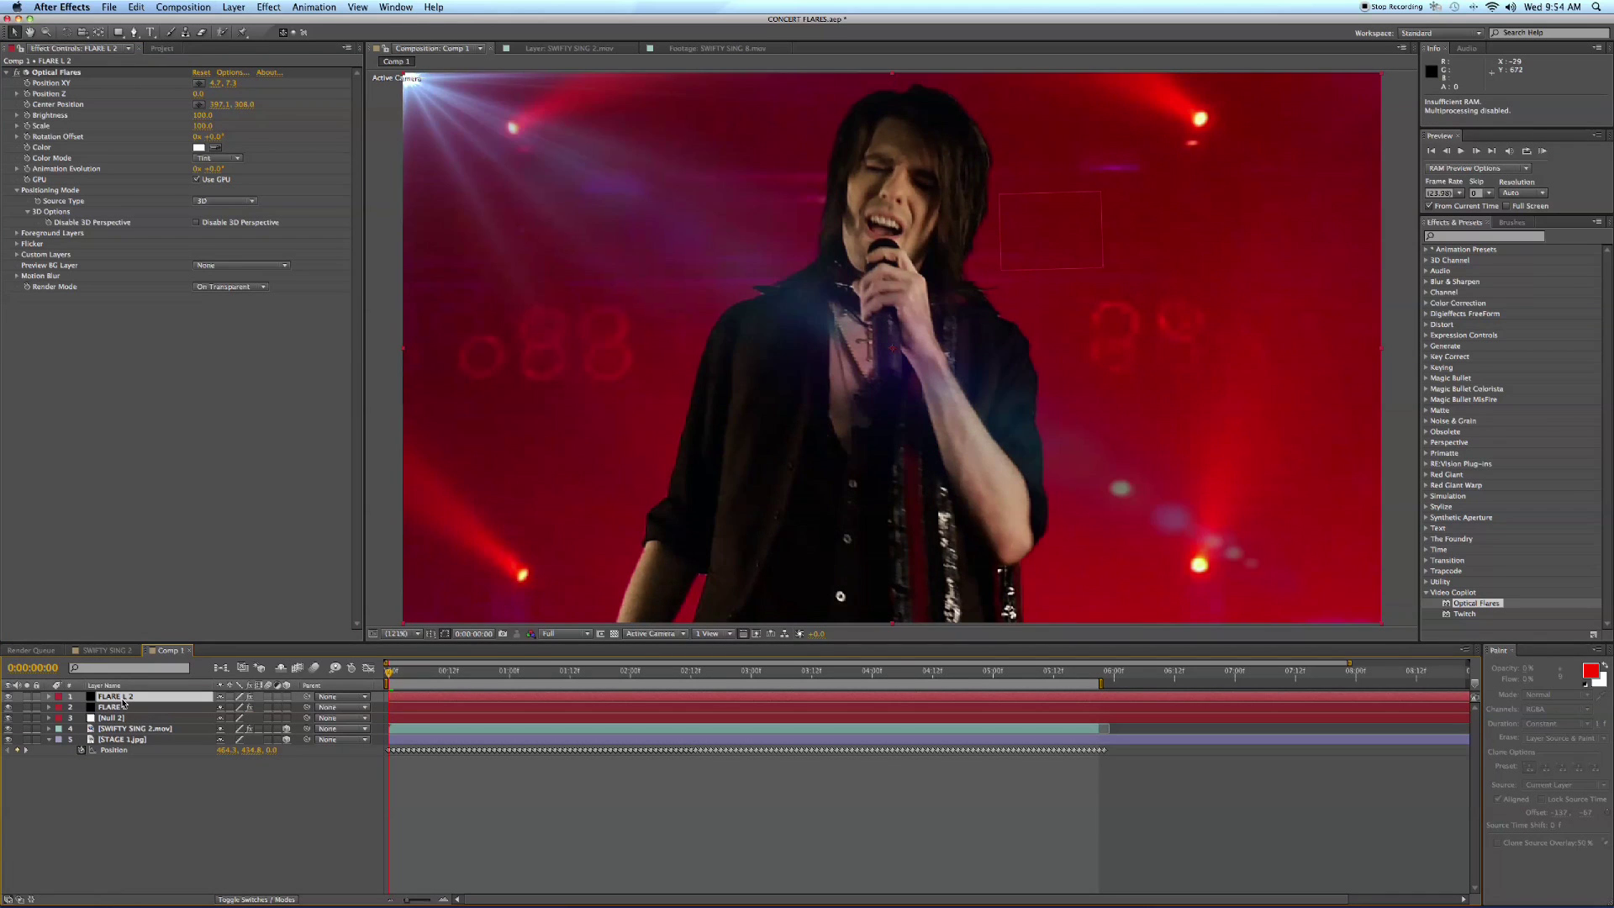
pyautogui.press('Return')
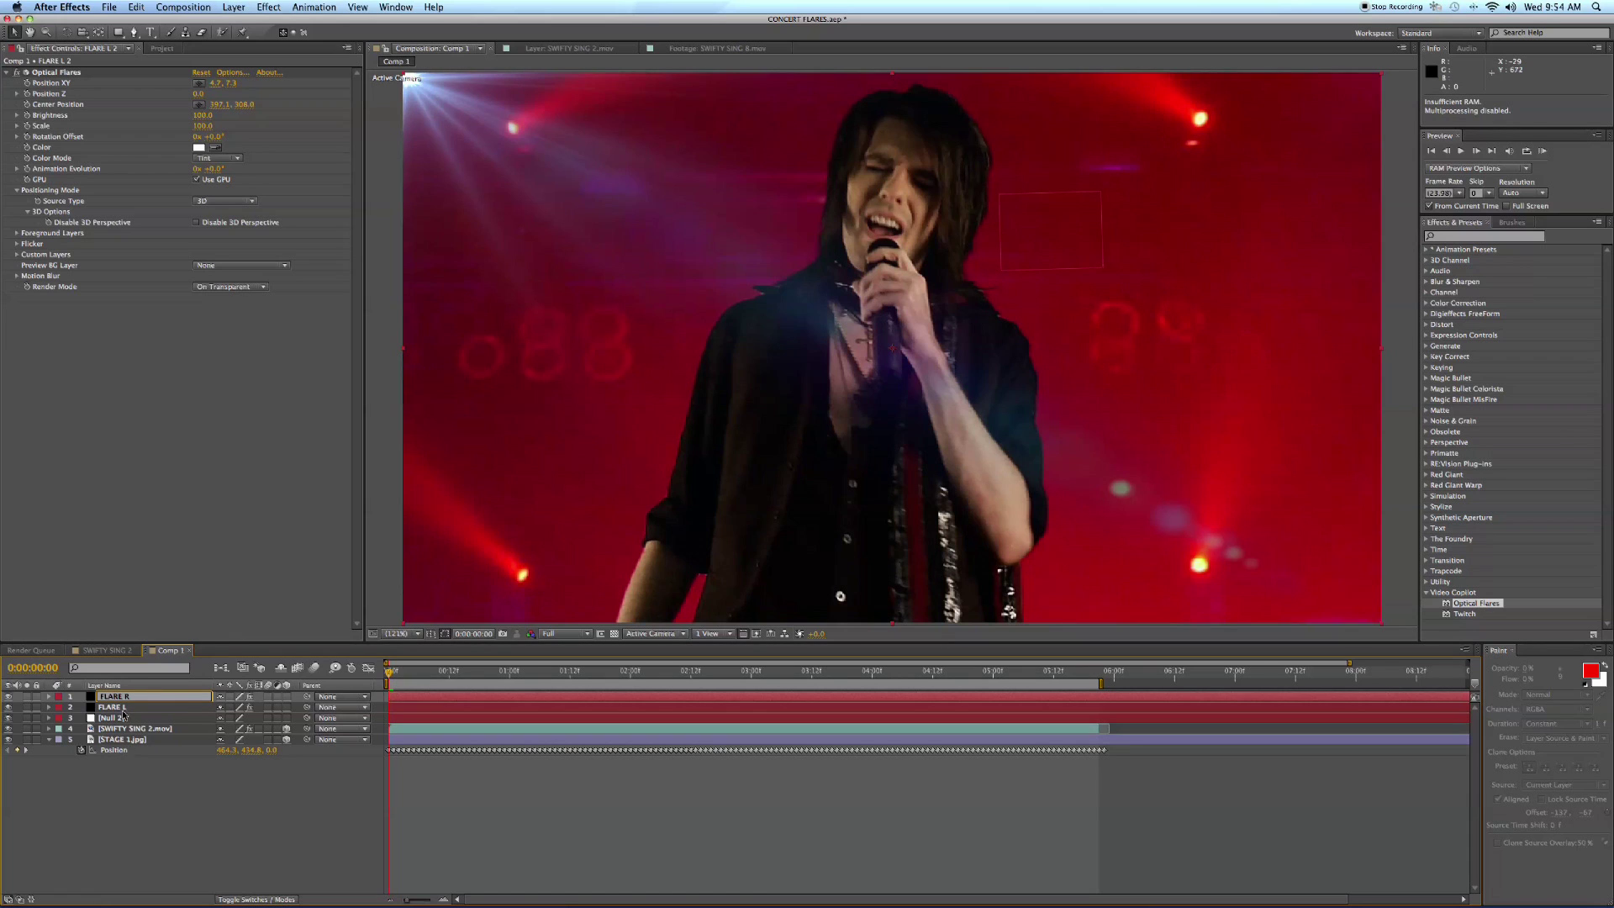
pyautogui.press('Return')
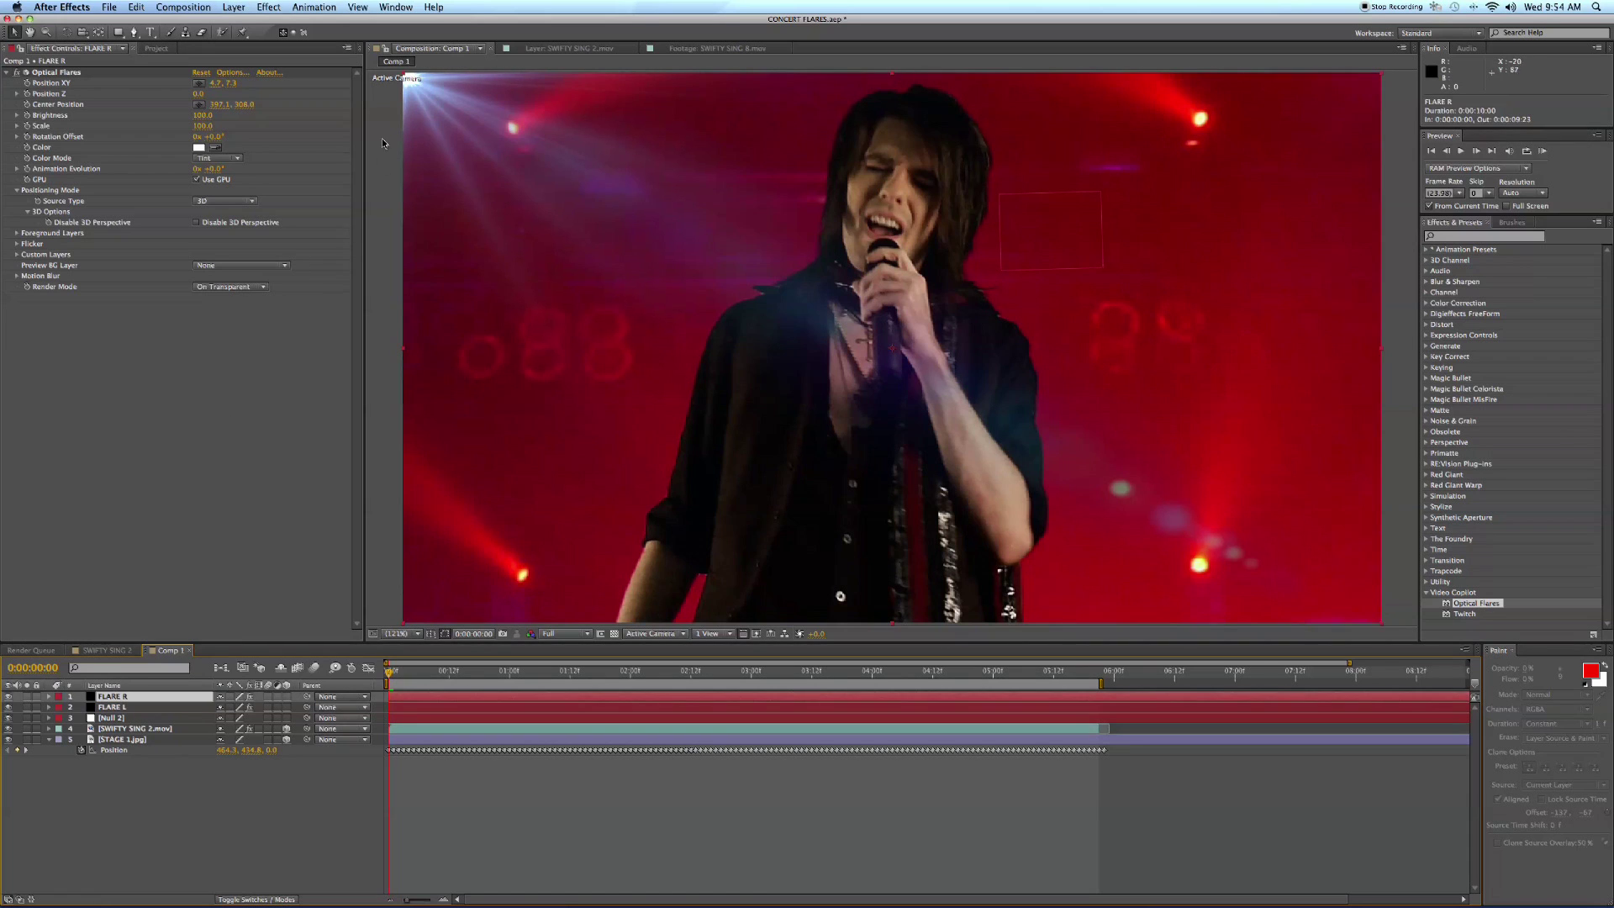
# Step: Move the FLARE R light source into the frame's upper-right corner, at about 957, 3
pyautogui.click(199, 85)
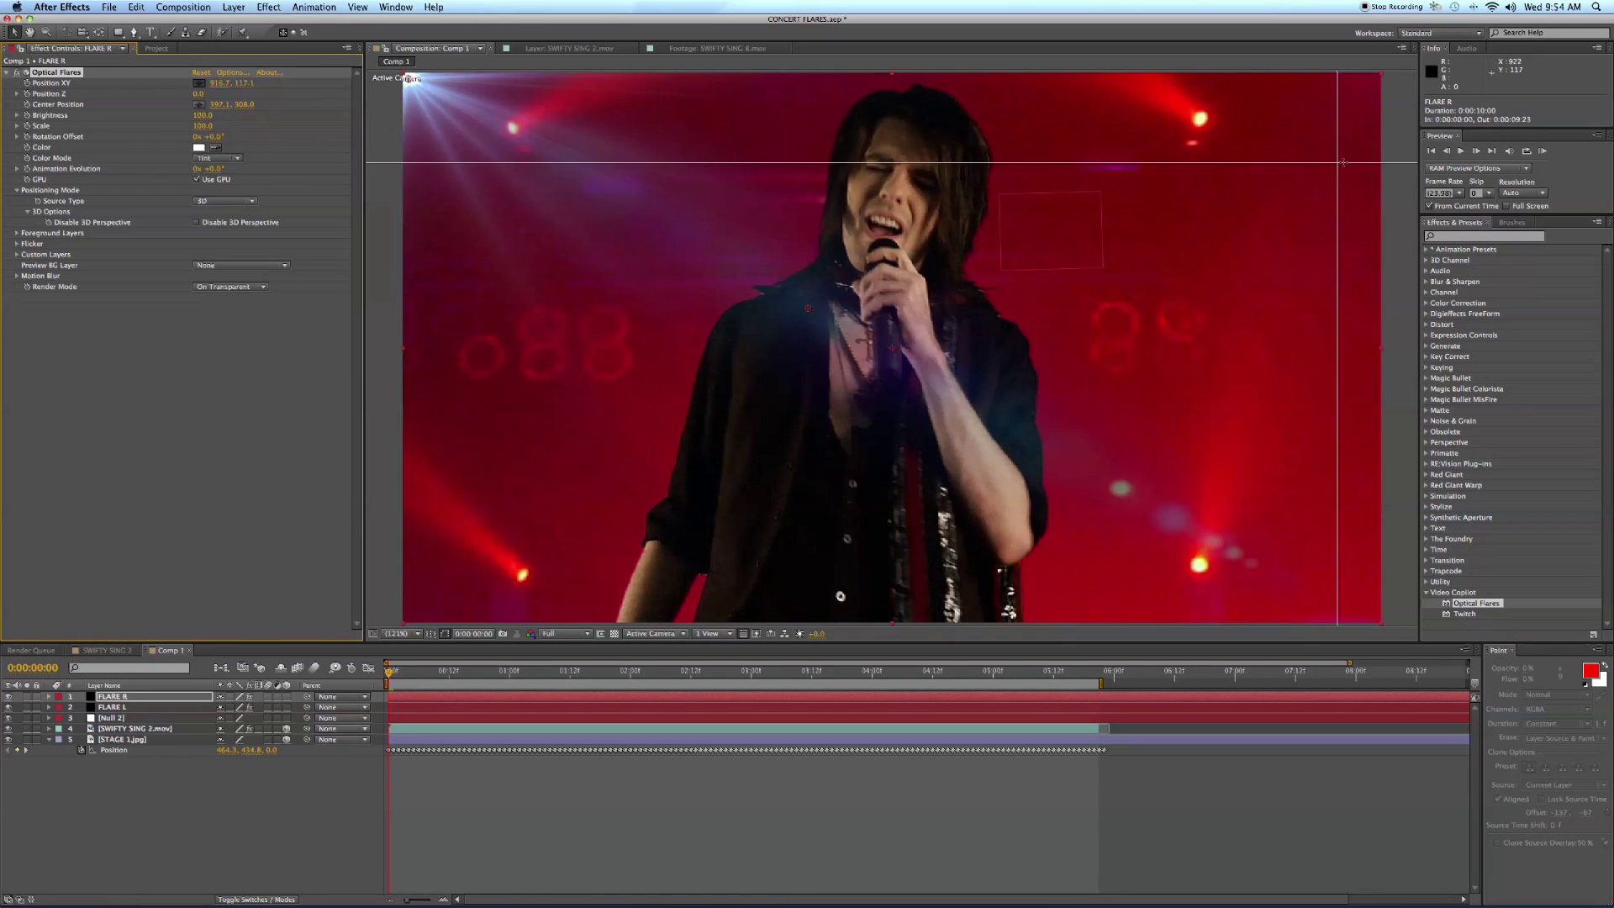
pyautogui.click(1369, 85)
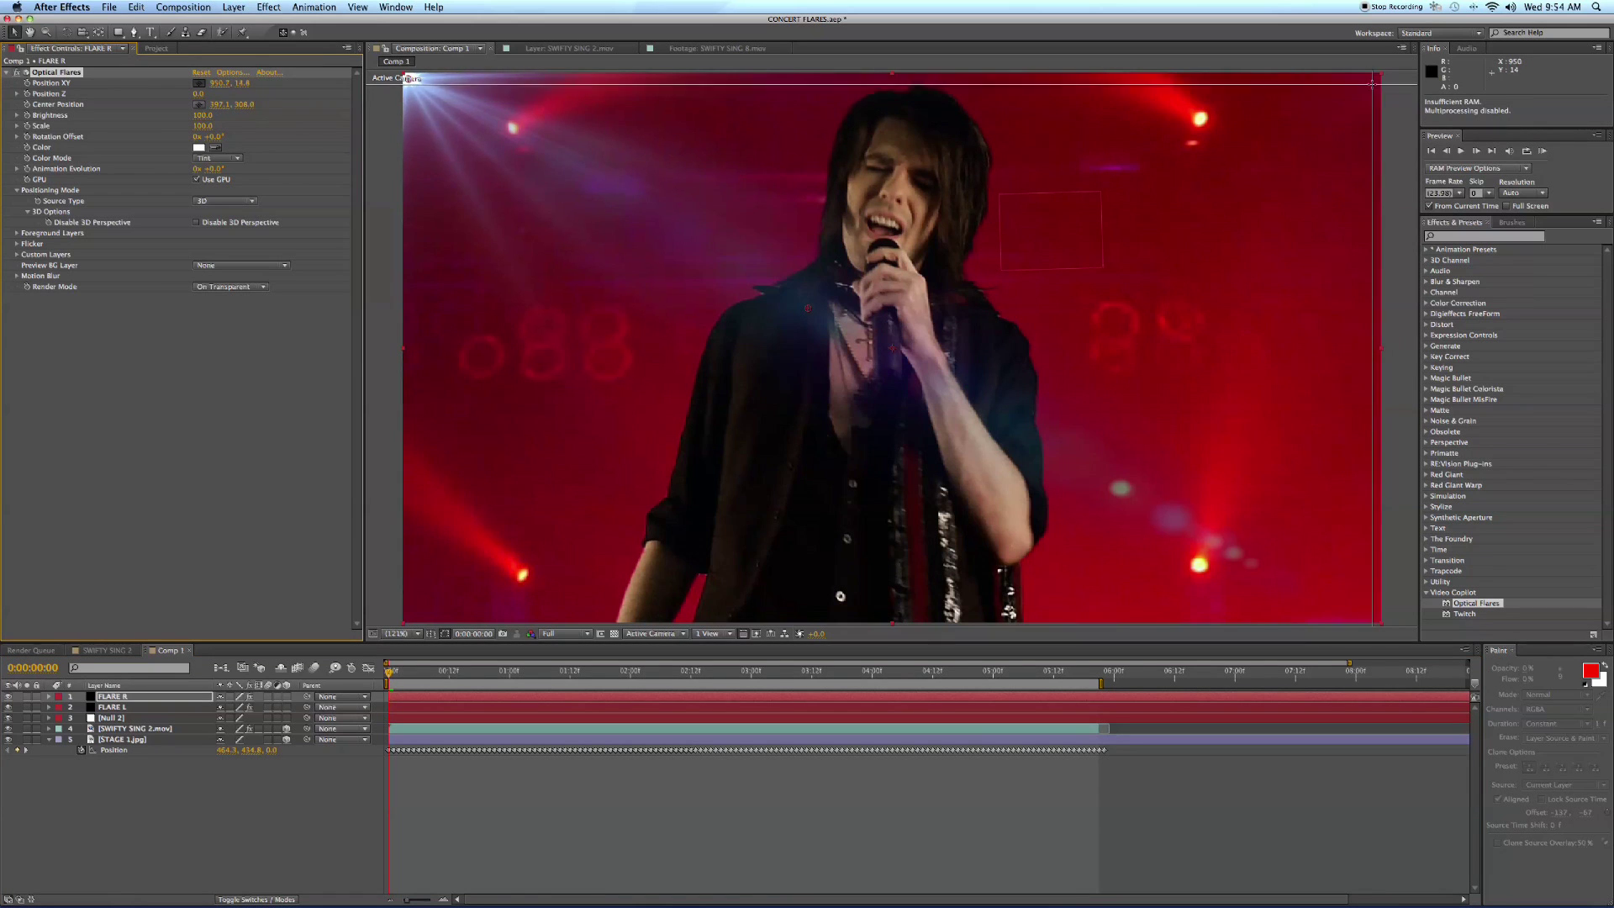
pyautogui.click(1372, 83)
pyautogui.moveTo(1372, 83); pyautogui.dragTo(1379, 76)
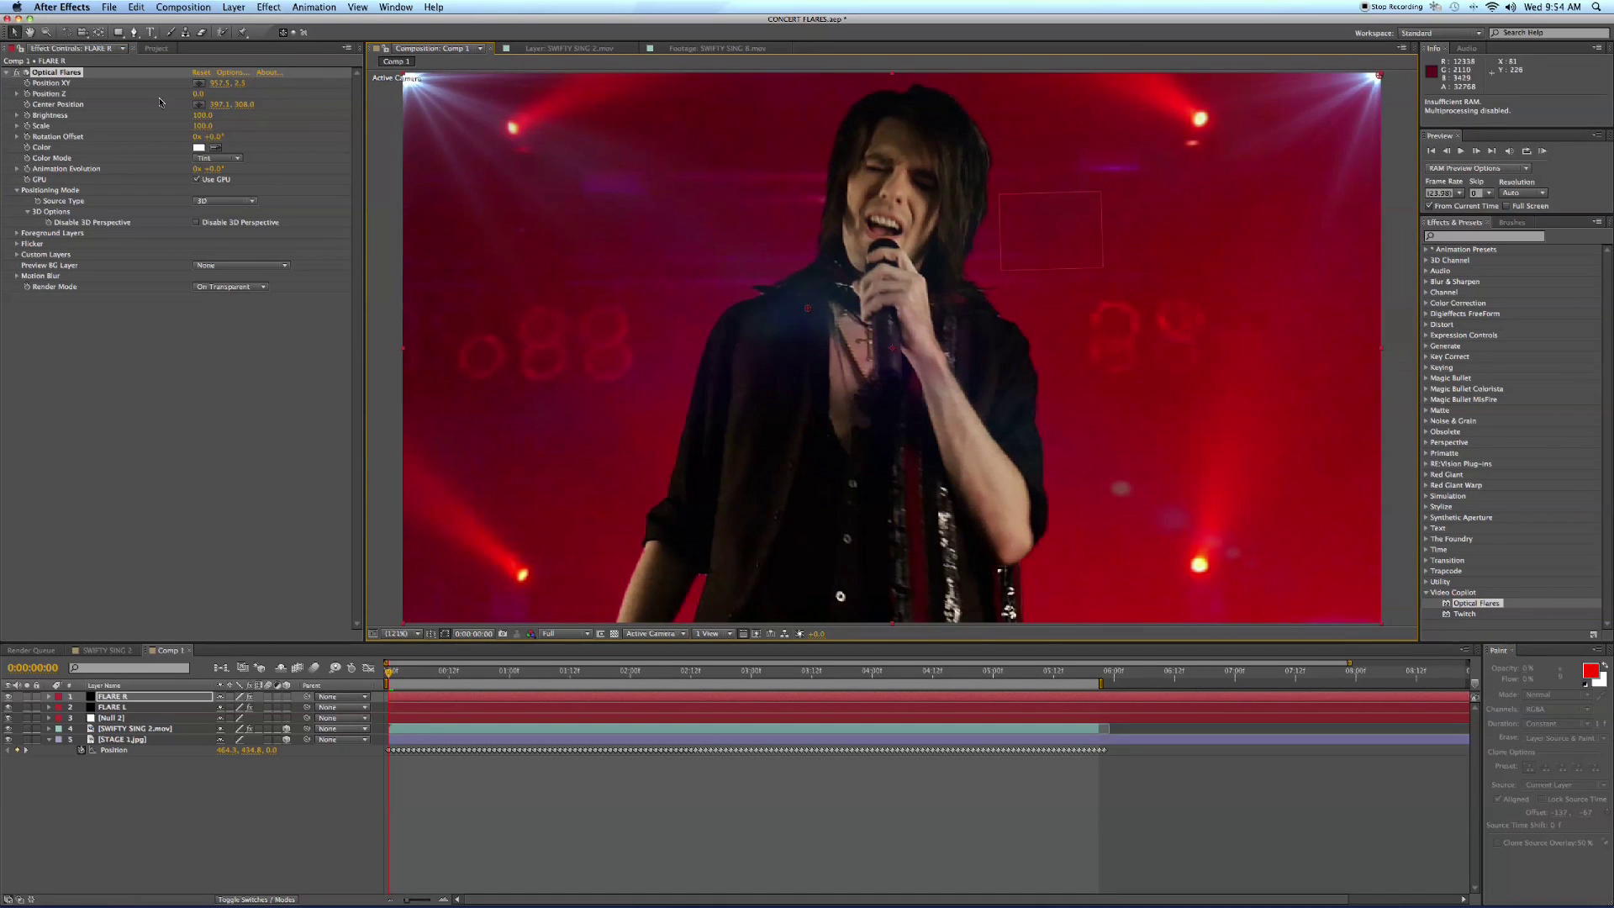
# Step: Pick a new center position for FLARE R, and parent FLARE R and FLARE L to Null 2 at 0:00:05:20
pyautogui.click(200, 105)
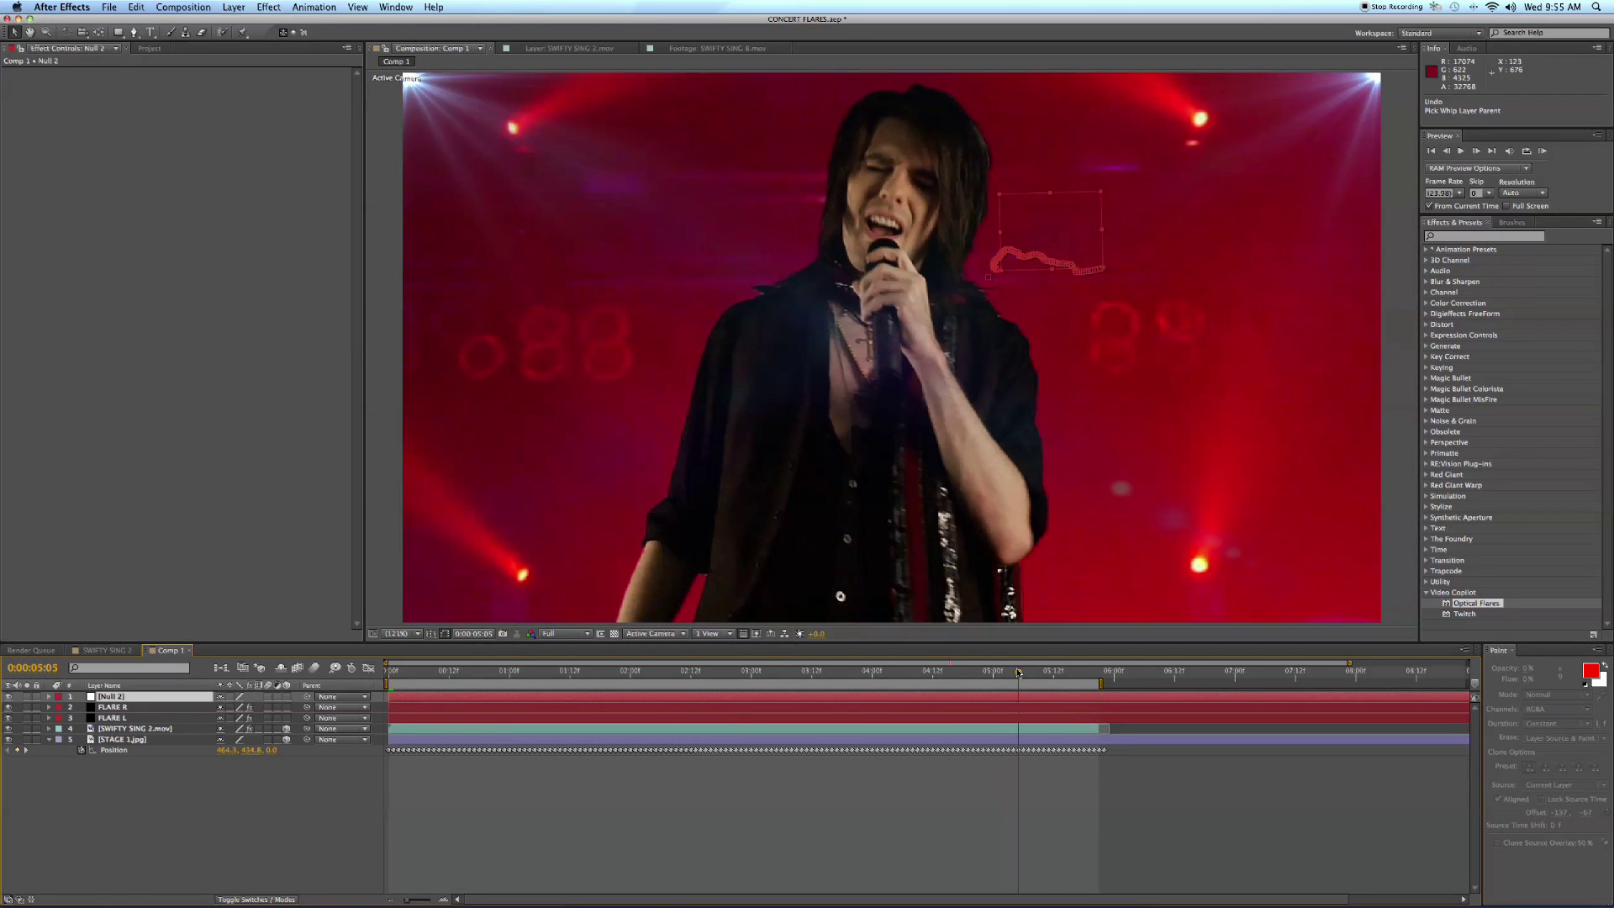
pyautogui.moveTo(1018, 673); pyautogui.dragTo(1097, 675)
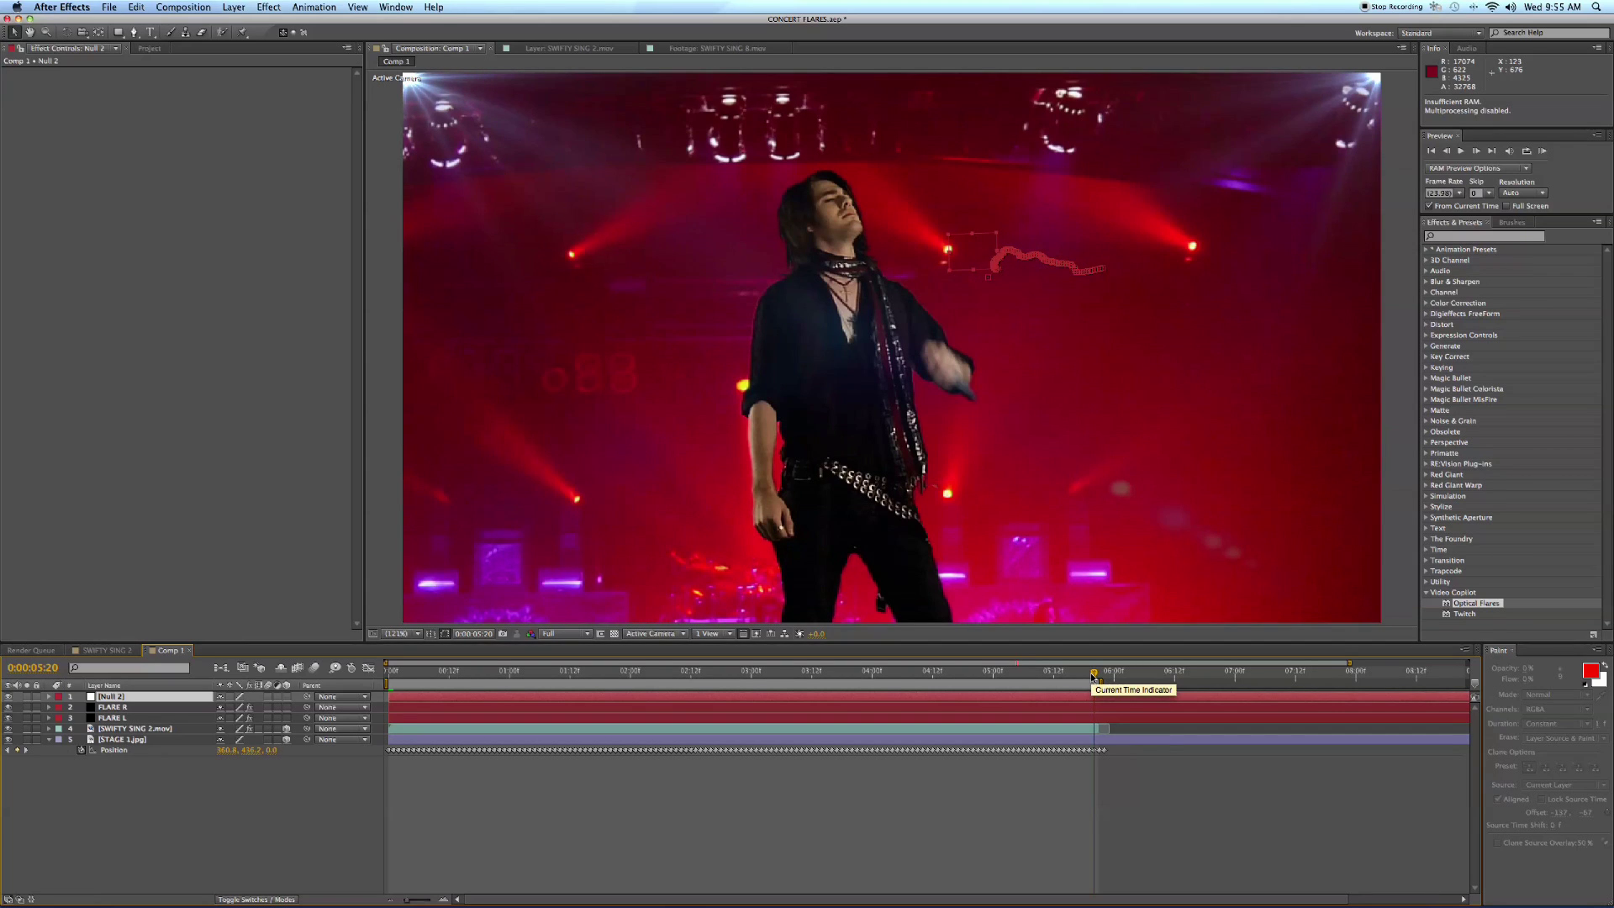
pyautogui.press('pagedown')
pyautogui.press('pageup')
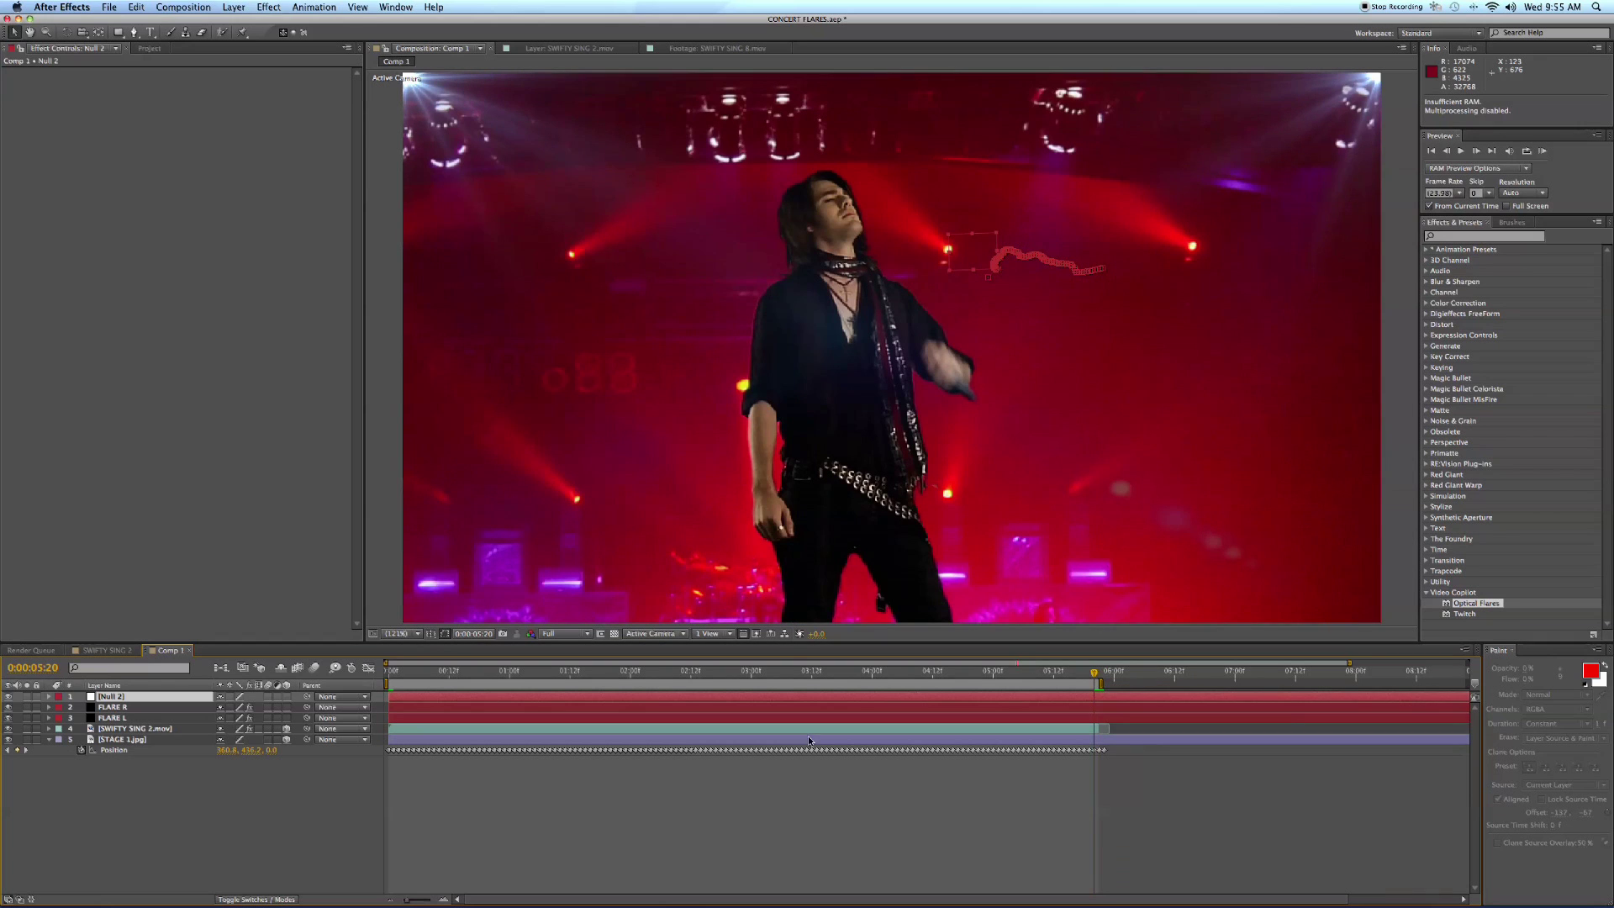
pyautogui.moveTo(307, 709); pyautogui.dragTo(185, 698)
pyautogui.moveTo(309, 718); pyautogui.dragTo(185, 697)
pyautogui.moveTo(1063, 677); pyautogui.dragTo(806, 685)
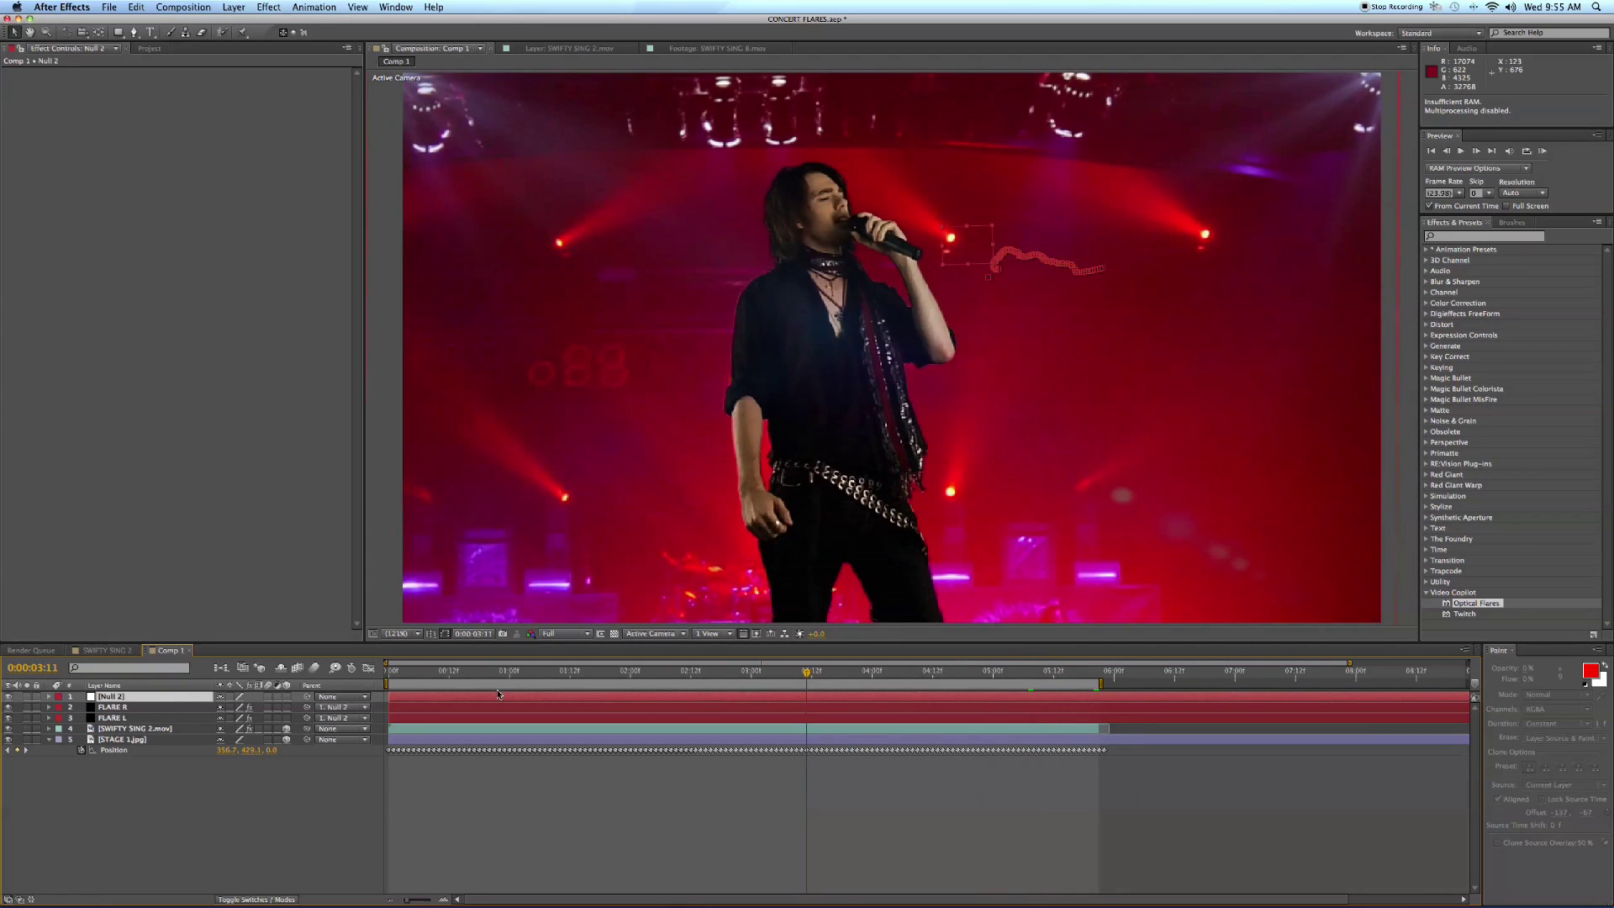
pyautogui.moveTo(412, 677); pyautogui.dragTo(385, 678)
# Step: Raise the Optical Flares brightness above 100 on both FLARE R and FLARE L and check it near the shot's end
pyautogui.click(116, 708)
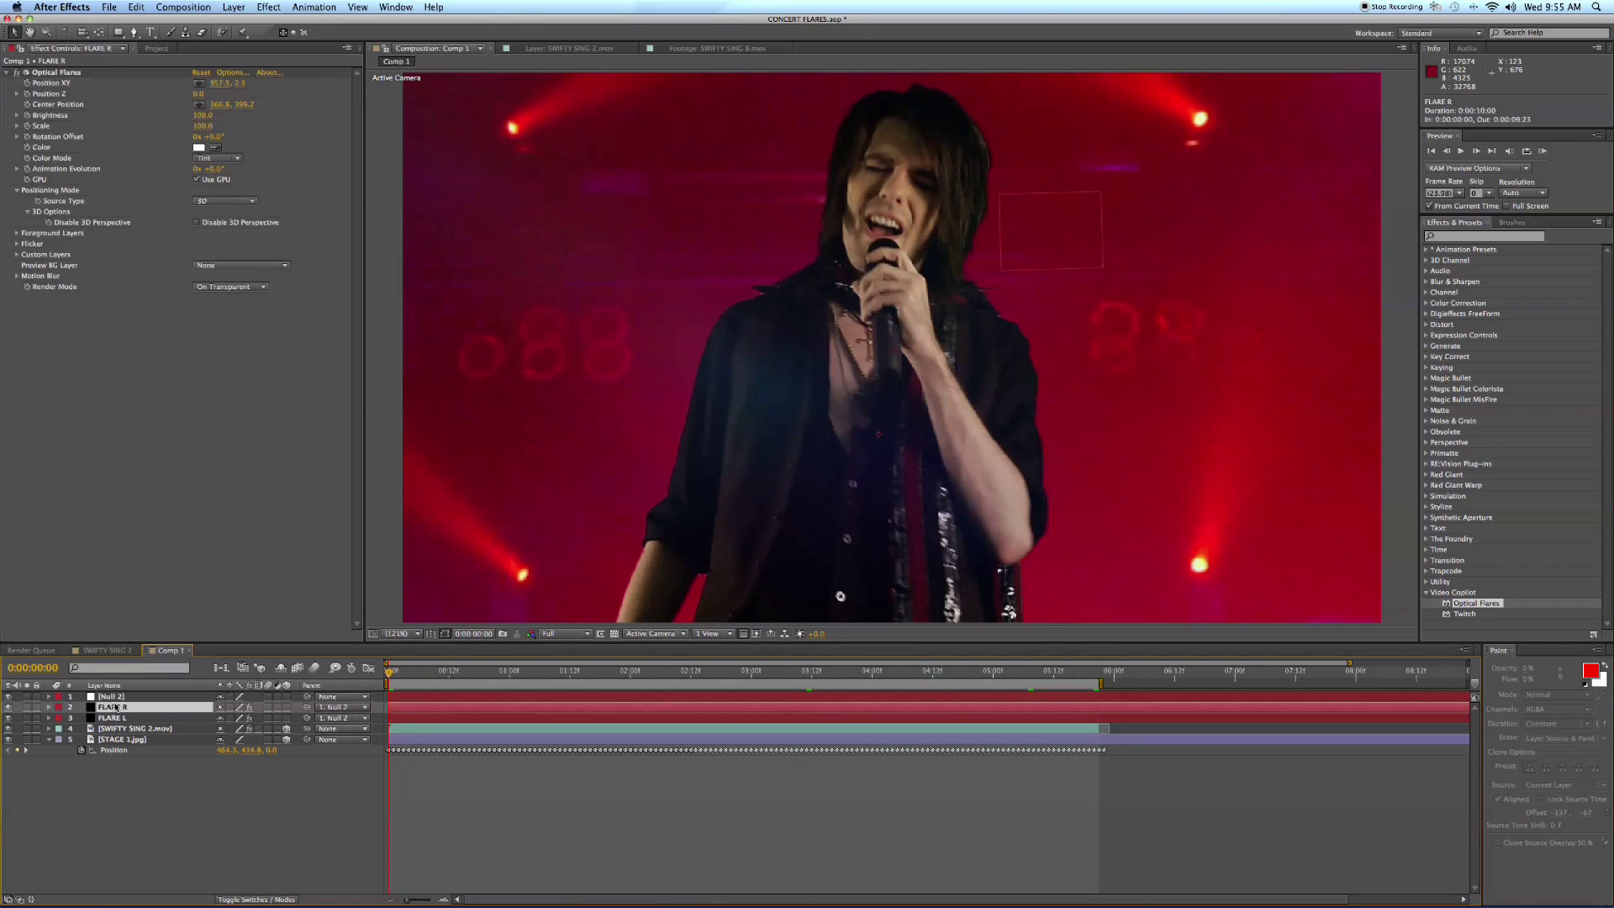
pyautogui.click(202, 115)
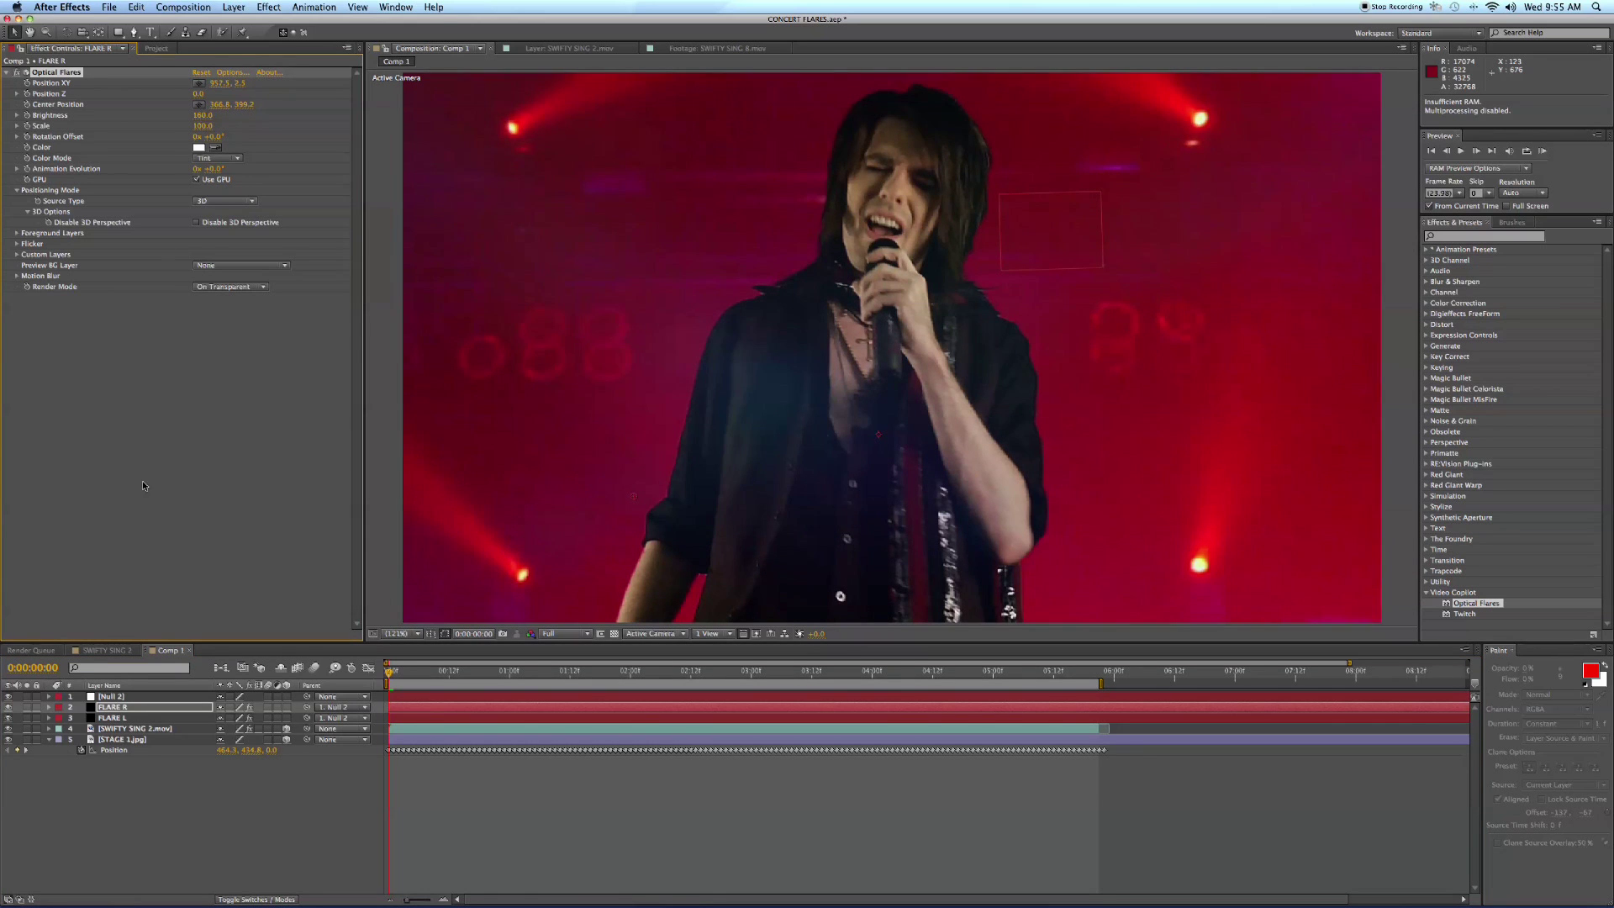
pyautogui.click(112, 718)
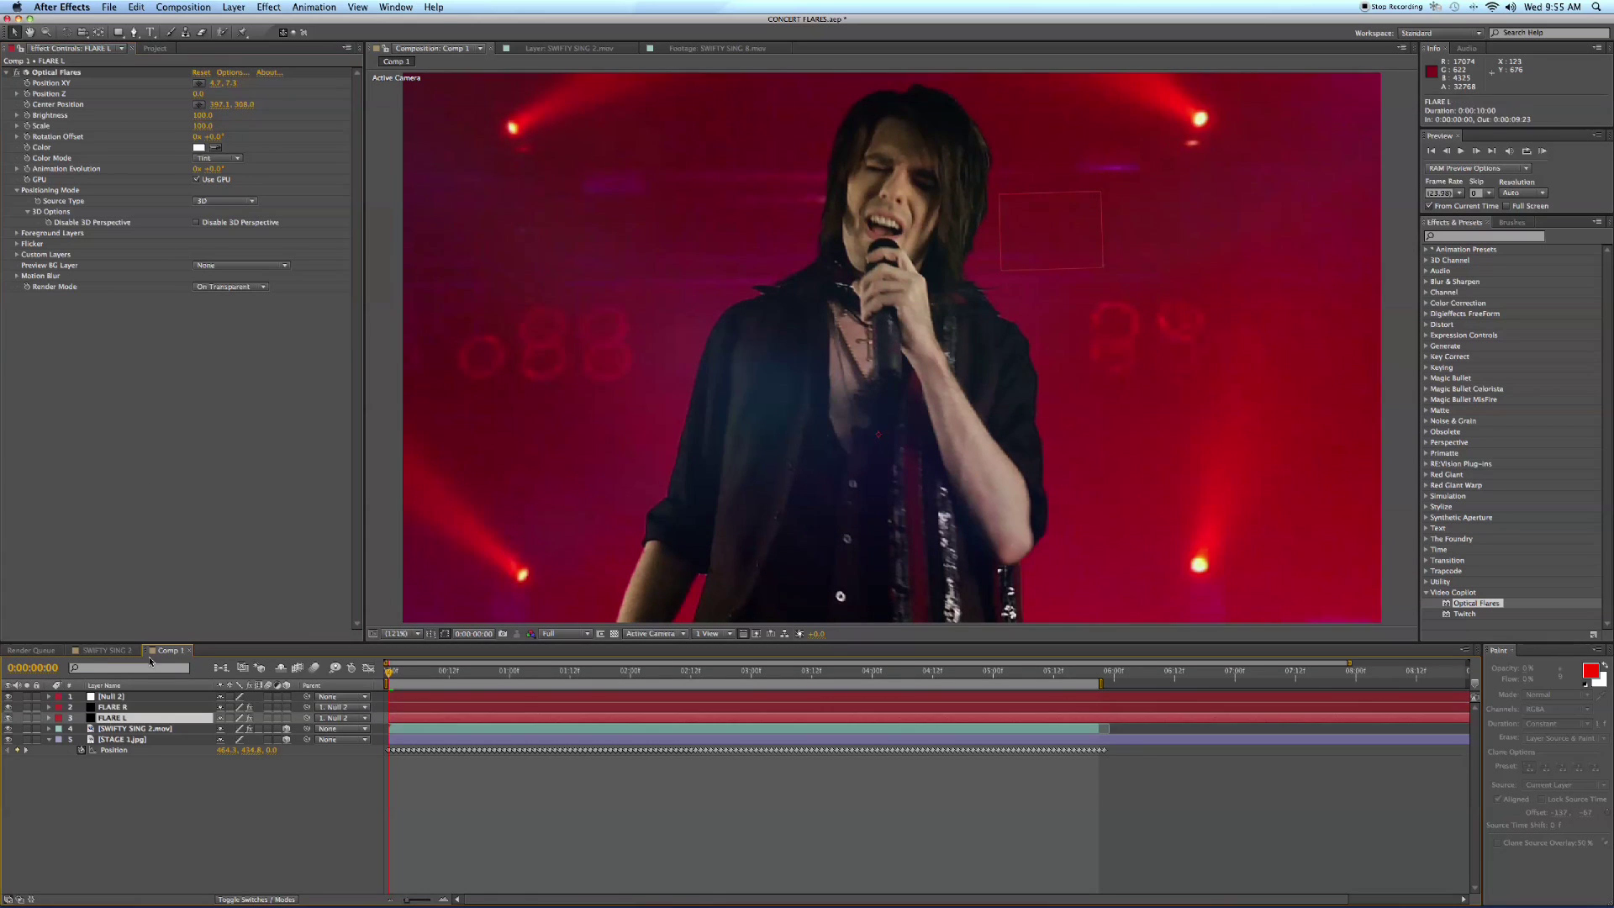
pyautogui.click(202, 120)
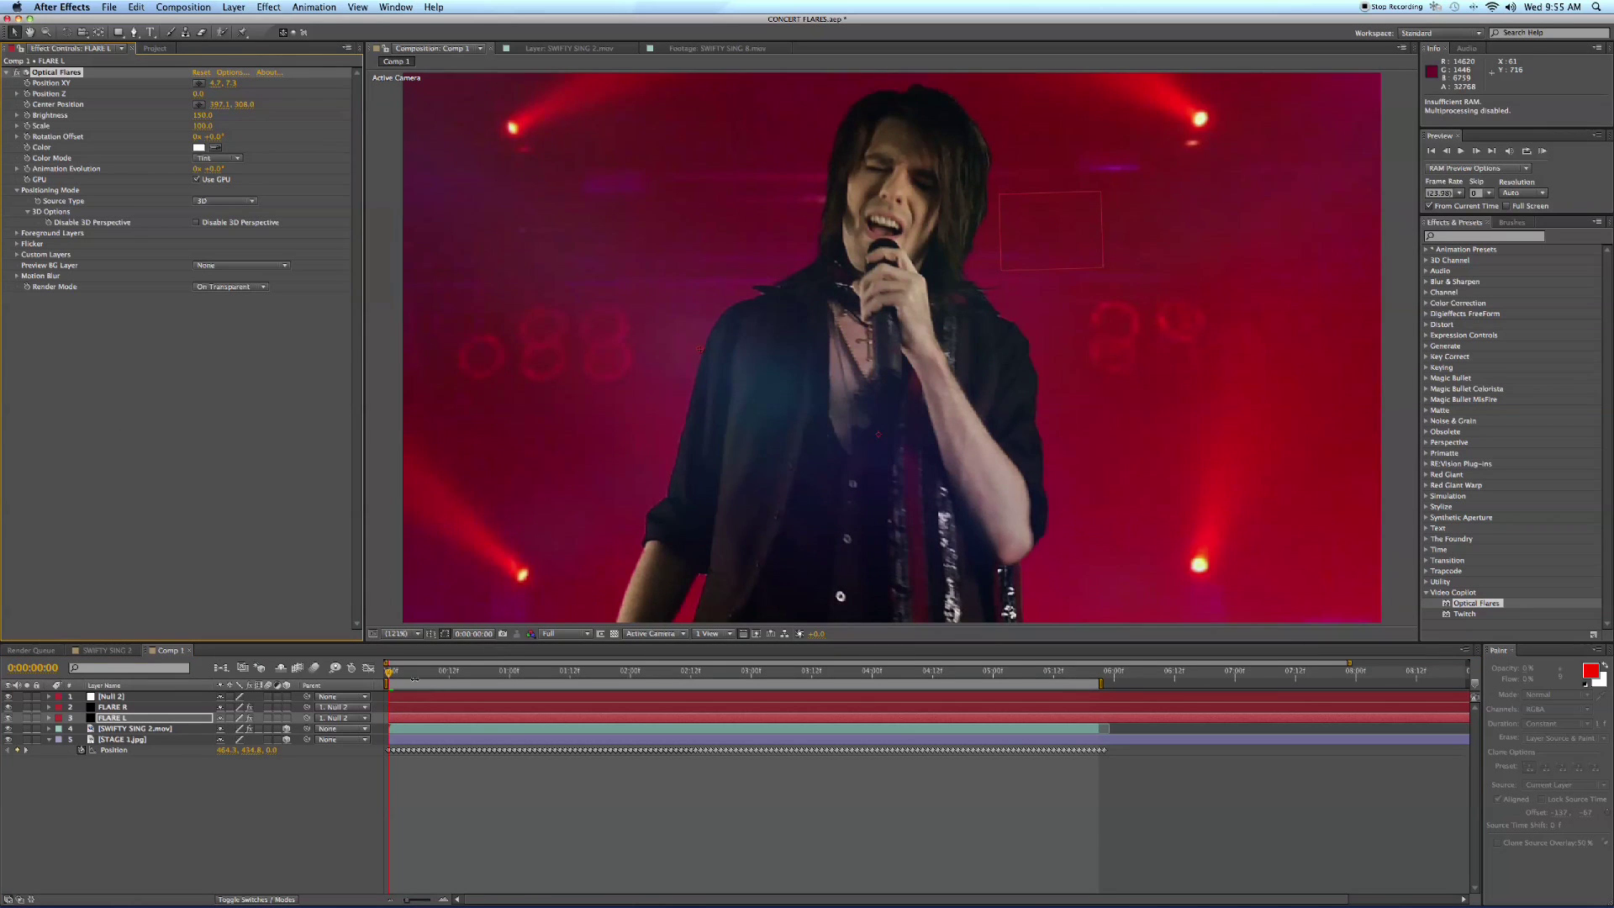
pyautogui.moveTo(432, 683); pyautogui.dragTo(944, 682)
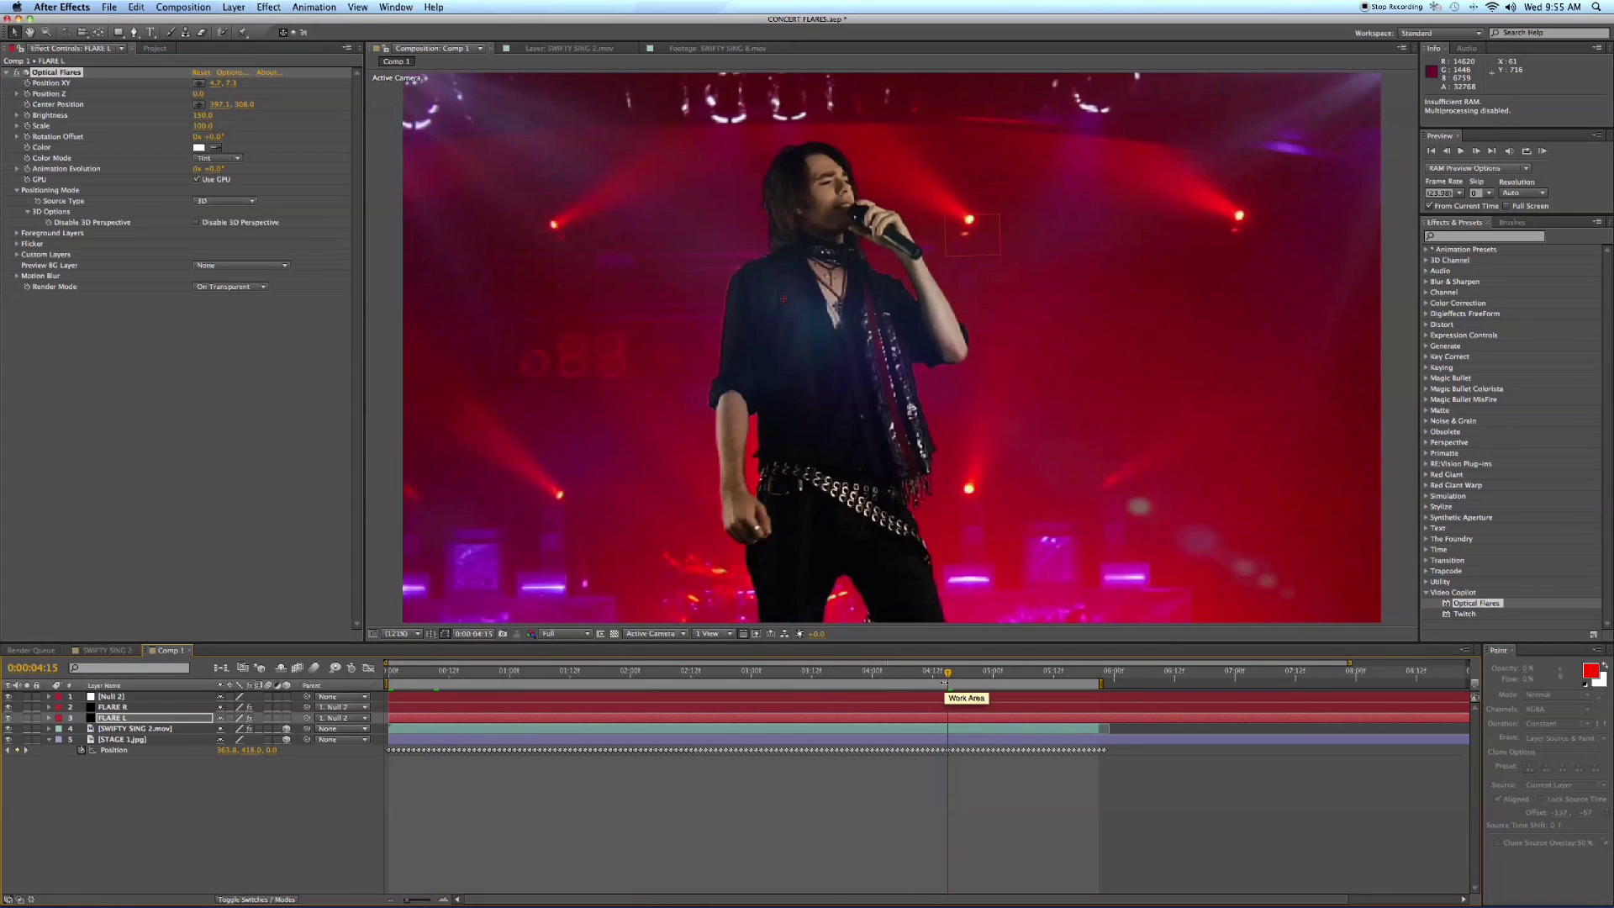
pyautogui.click(1071, 678)
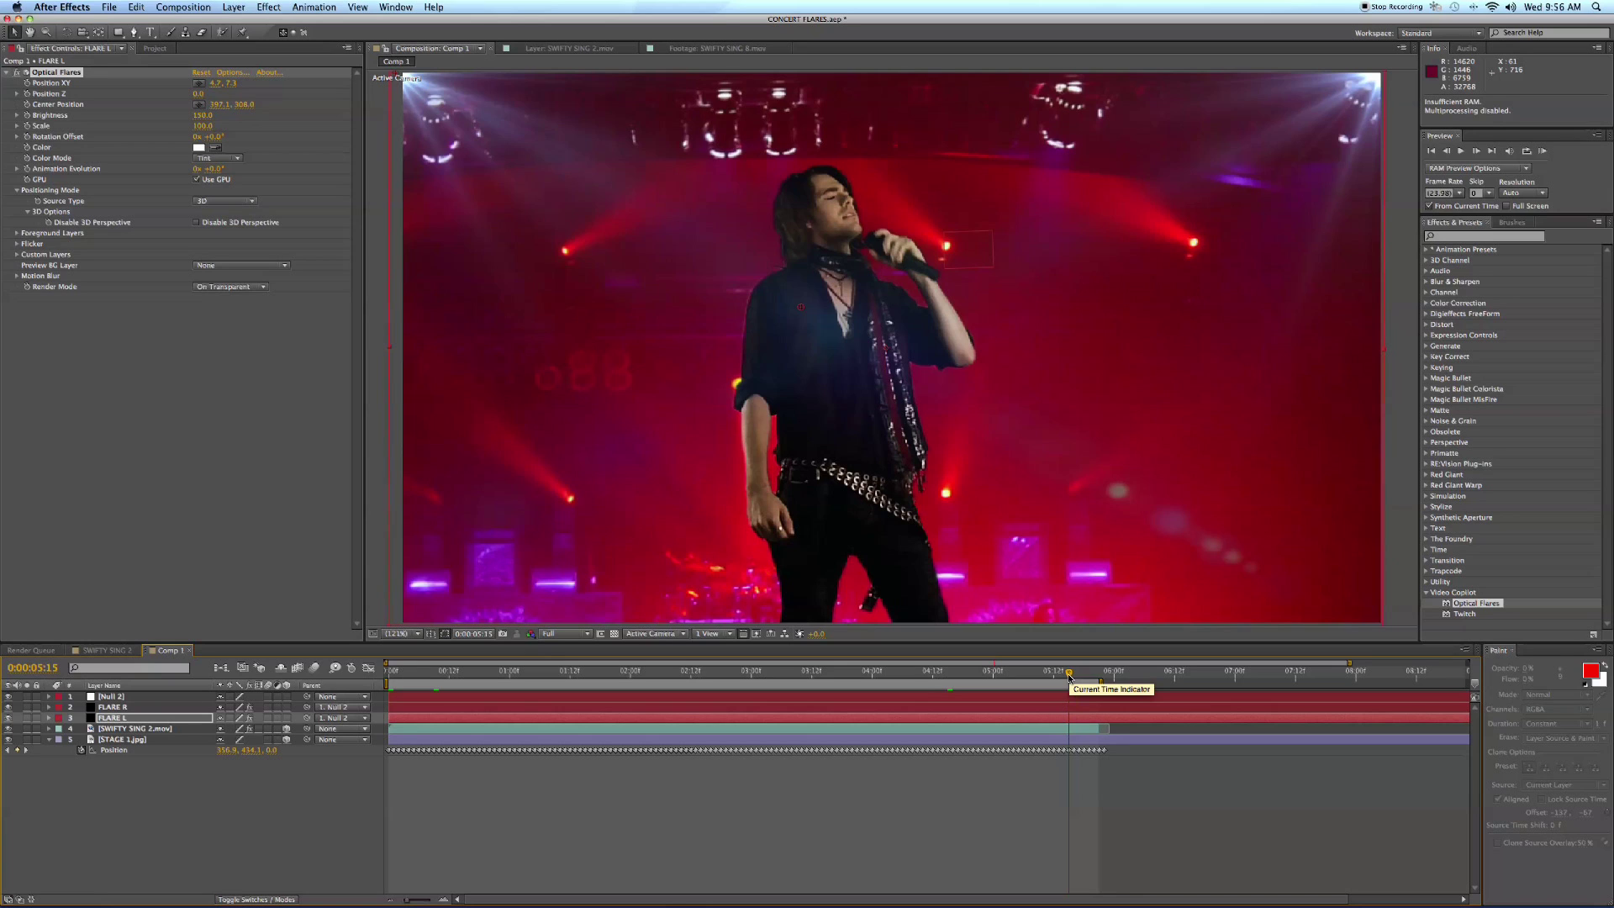
# Step: Add a point light named Light 1 with a light red color of hue 0°, saturation 40% and brightness 100%
pyautogui.click(233, 6)
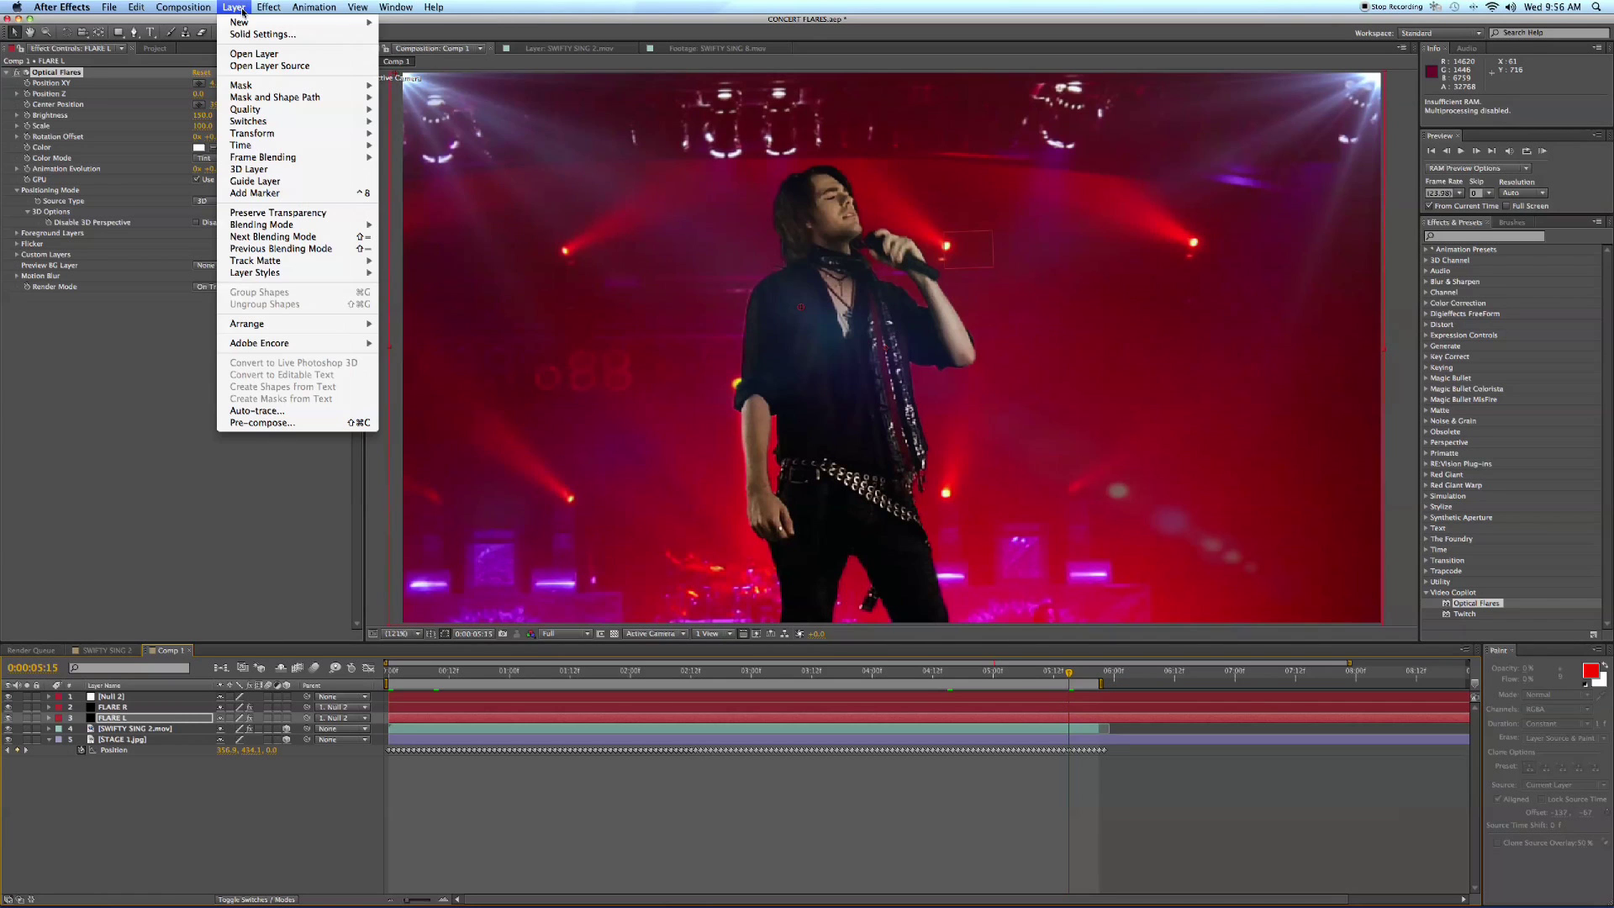
pyautogui.moveTo(252, 22)
pyautogui.click(406, 50)
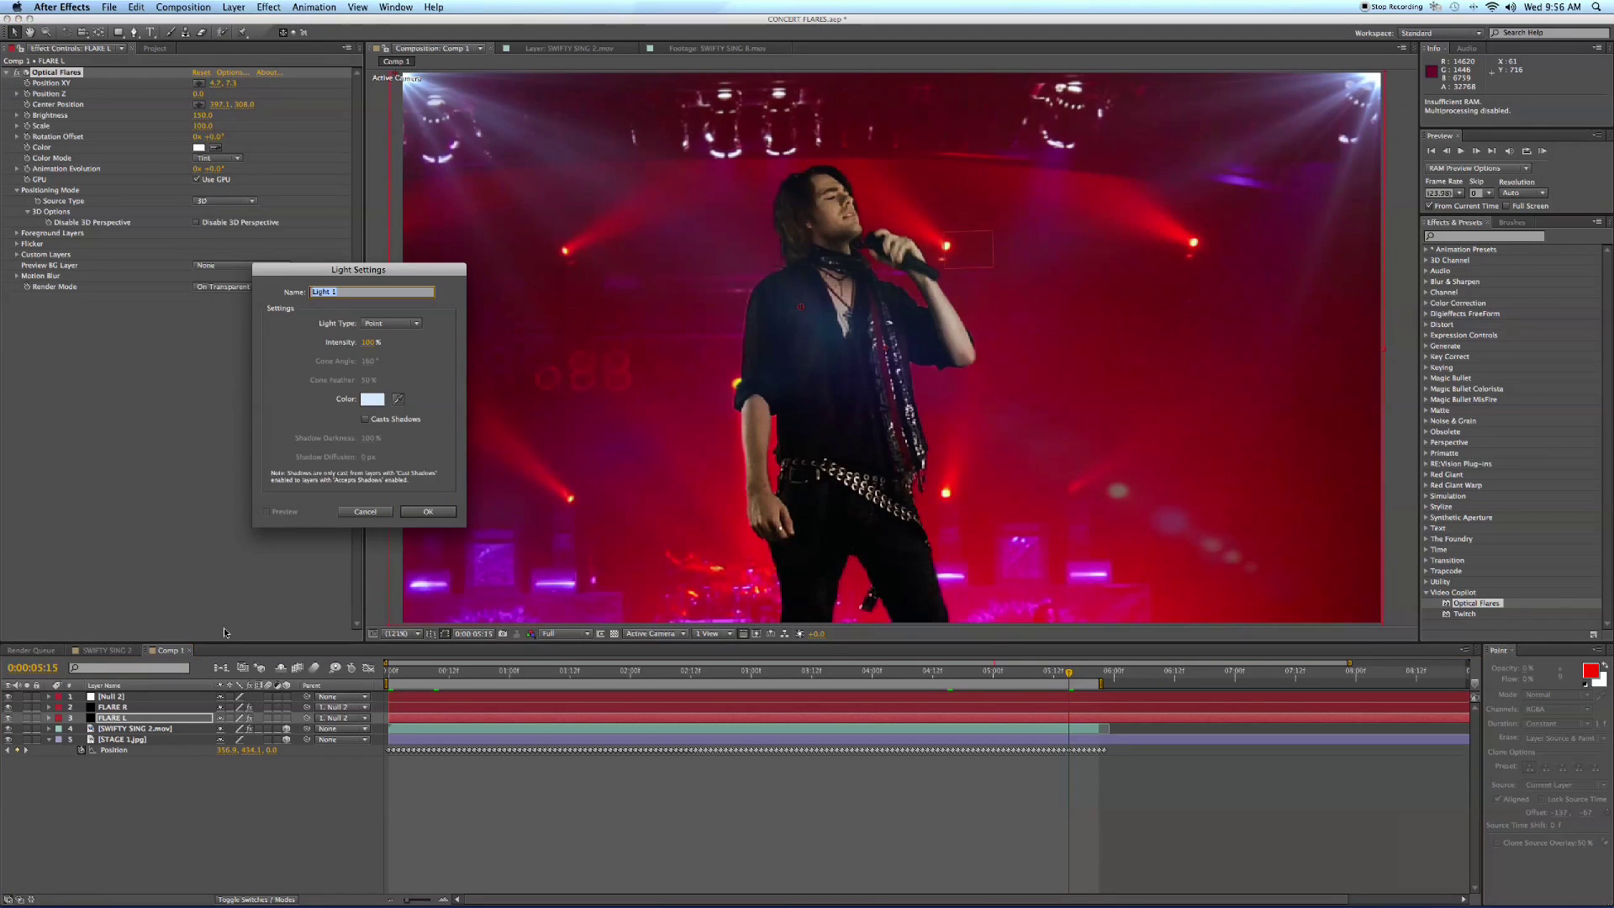
pyautogui.click(375, 400)
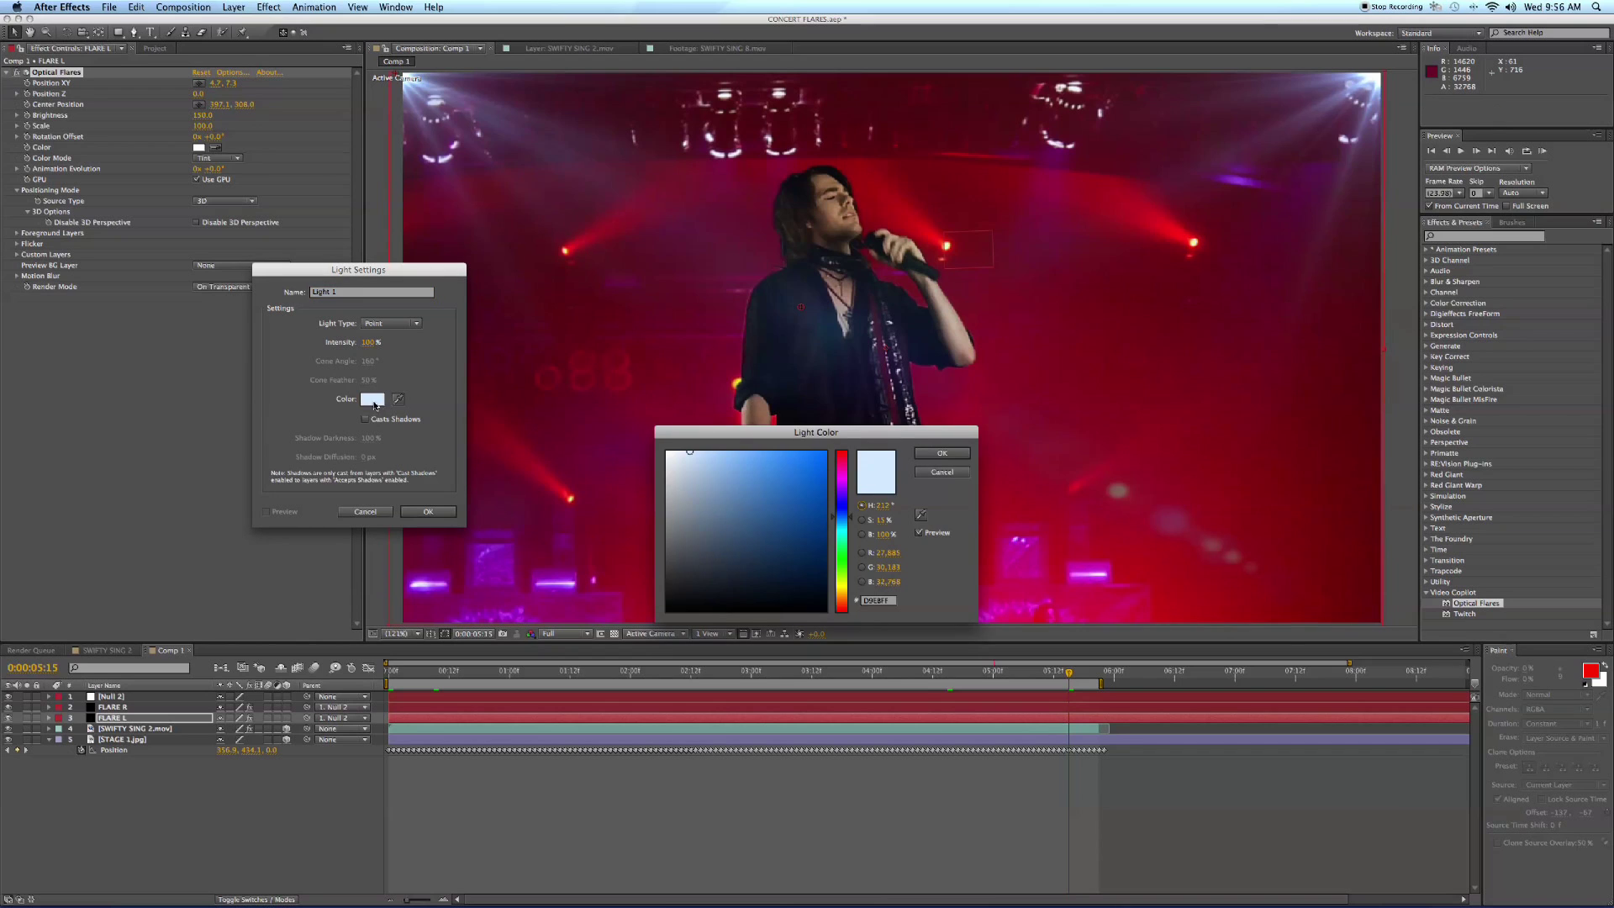
pyautogui.moveTo(839, 543); pyautogui.dragTo(838, 607)
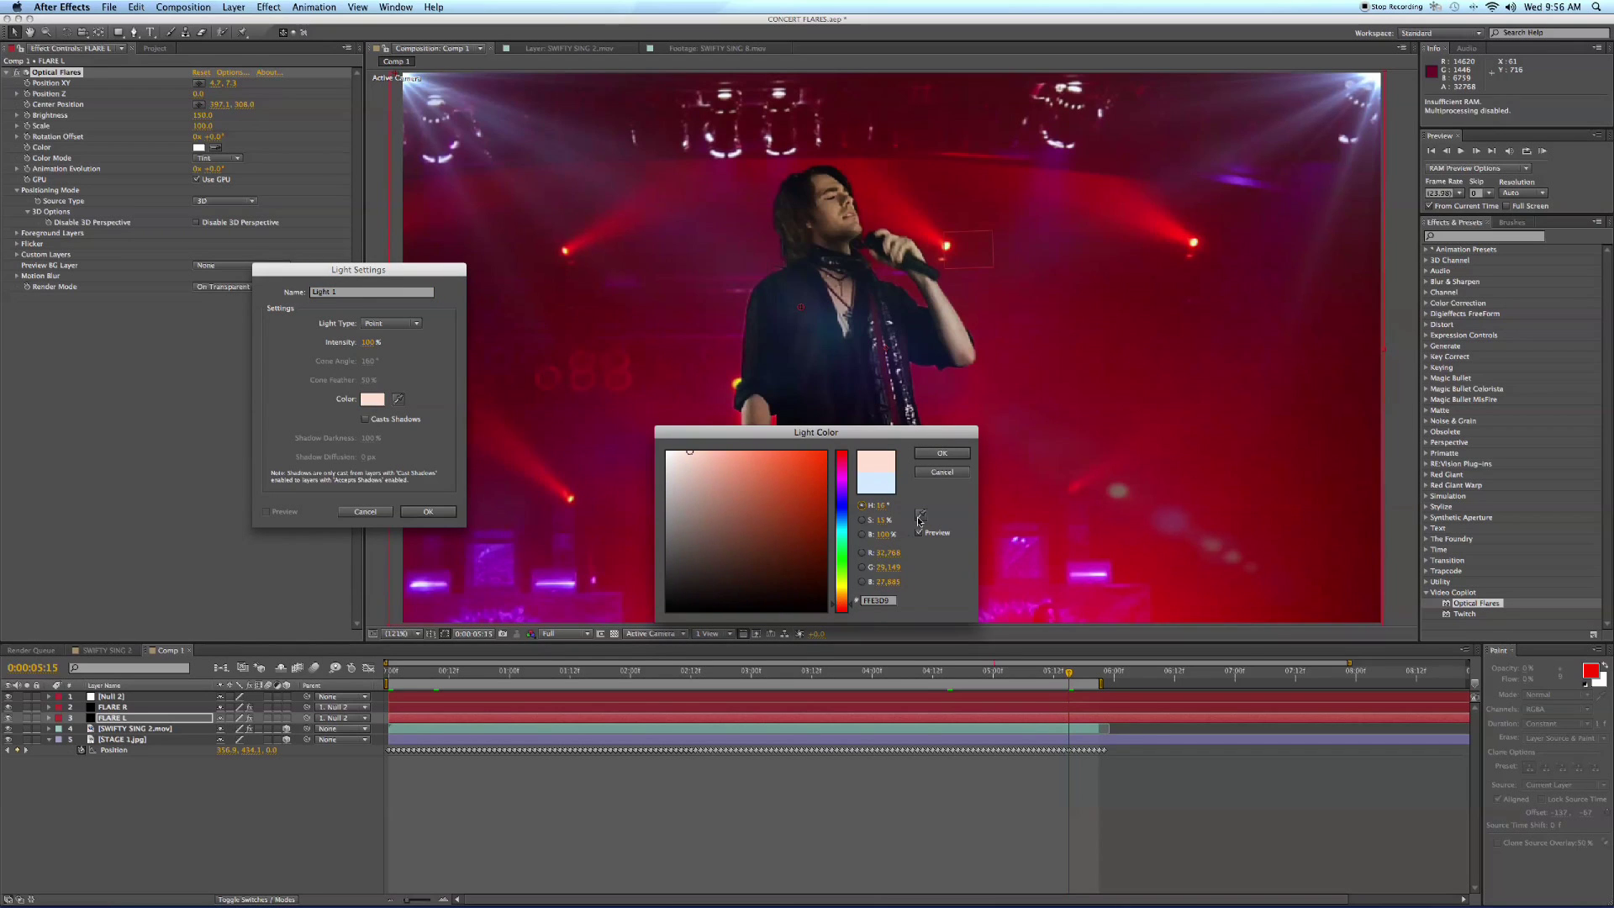
pyautogui.click(775, 464)
pyautogui.moveTo(775, 464); pyautogui.dragTo(754, 451)
pyautogui.moveTo(836, 610); pyautogui.dragTo(836, 622)
pyautogui.moveTo(769, 460); pyautogui.dragTo(730, 440)
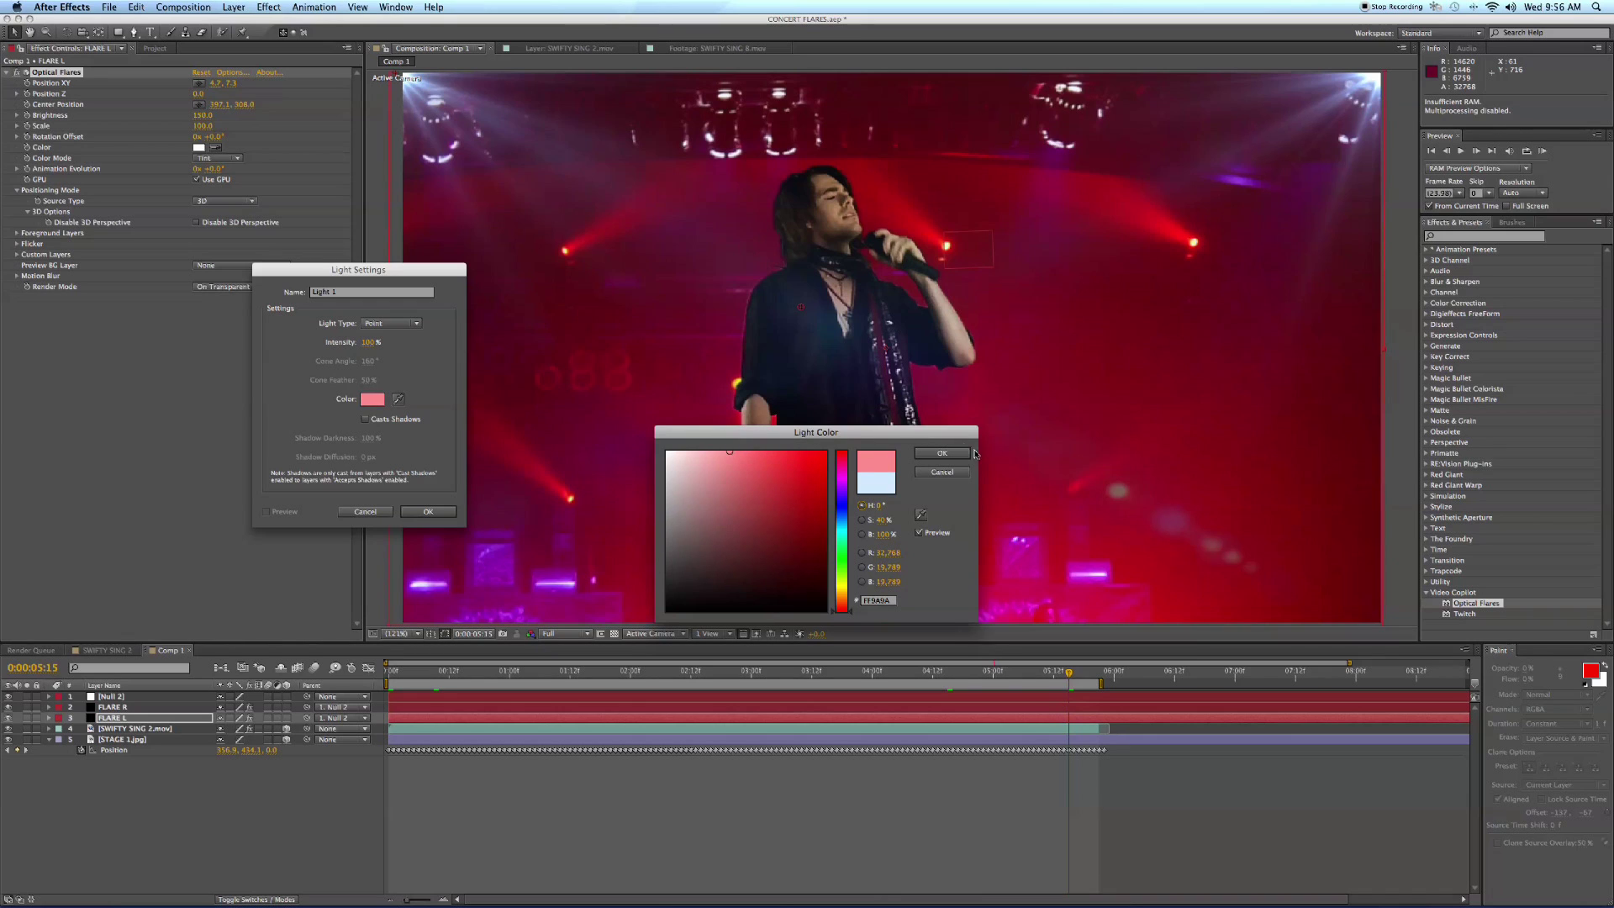
pyautogui.click(941, 453)
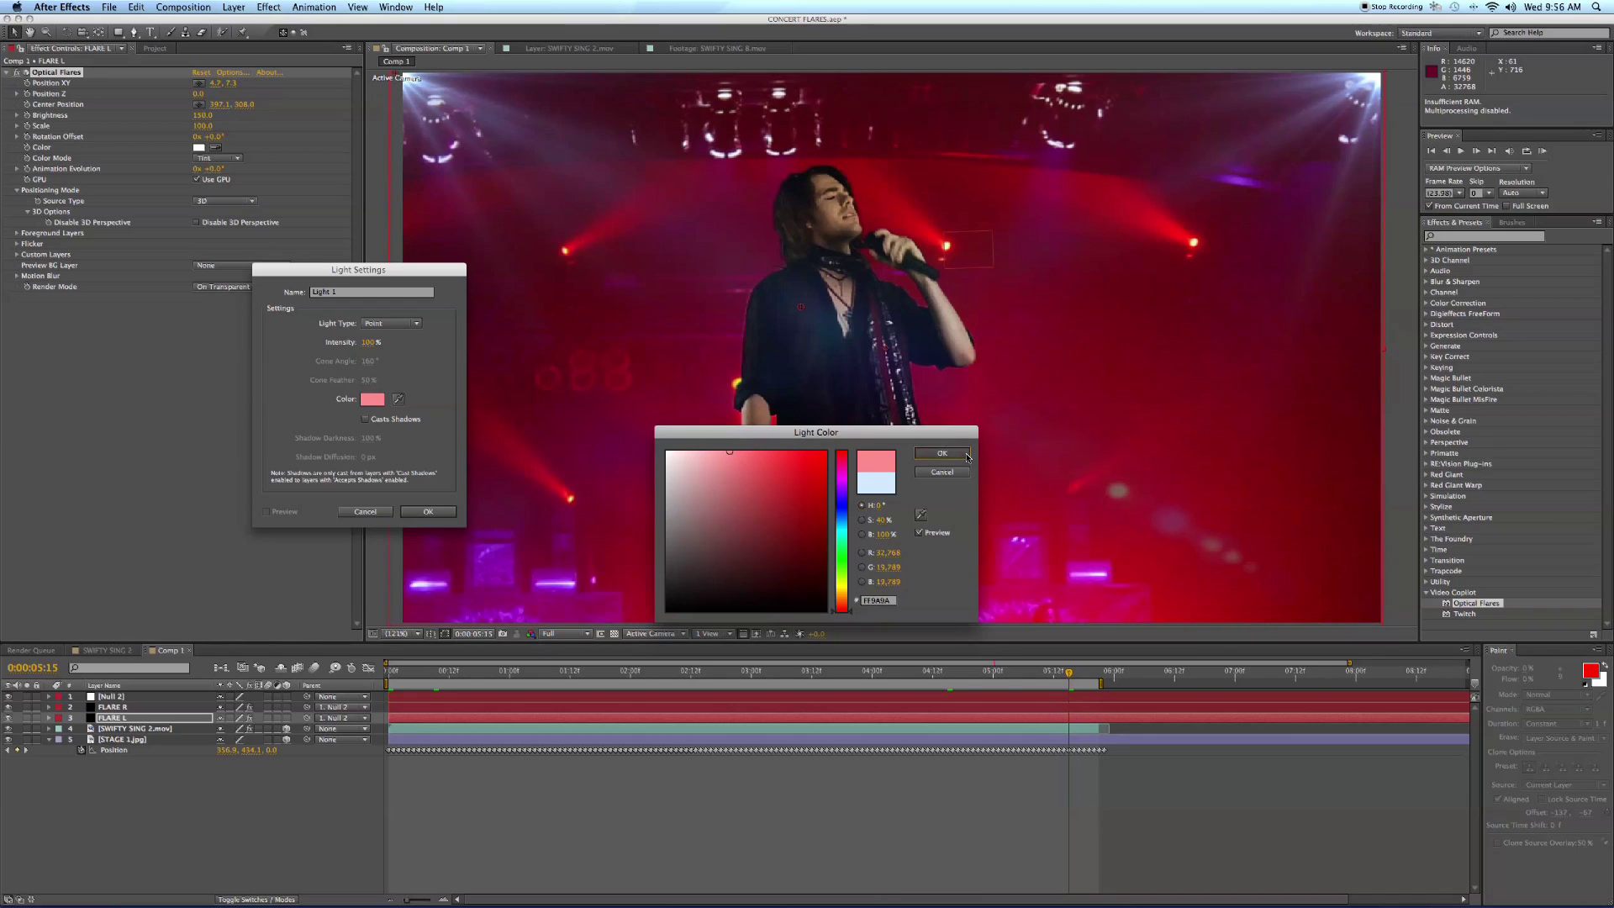
pyautogui.click(428, 511)
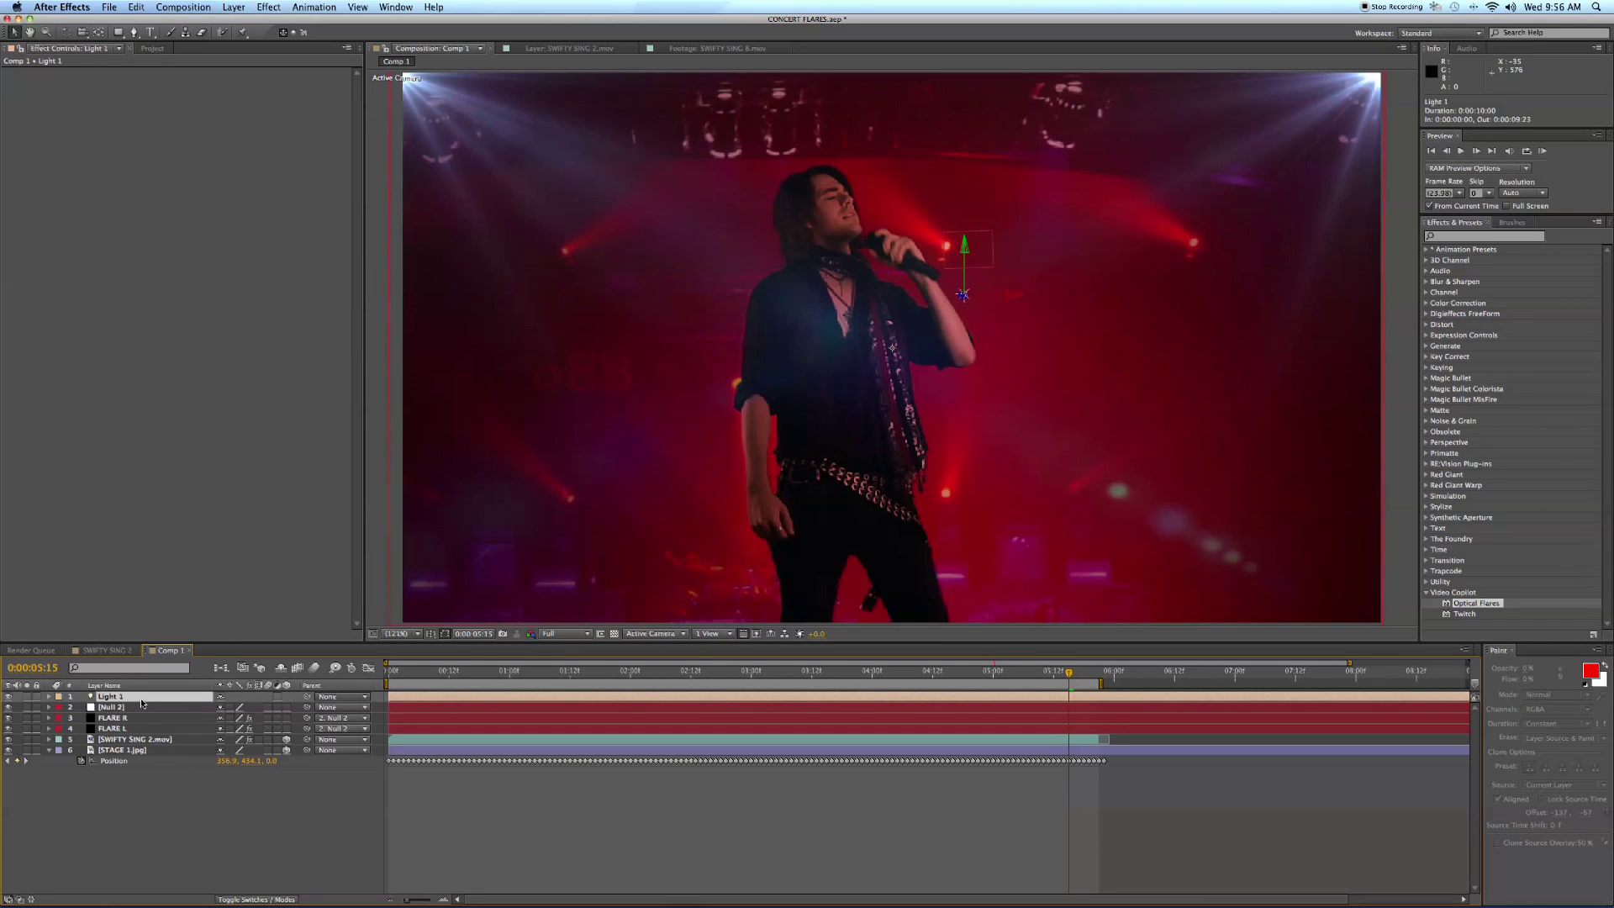
# Step: Change Light 1 to the Ambient light type and raise its intensity
pyautogui.click(48, 697)
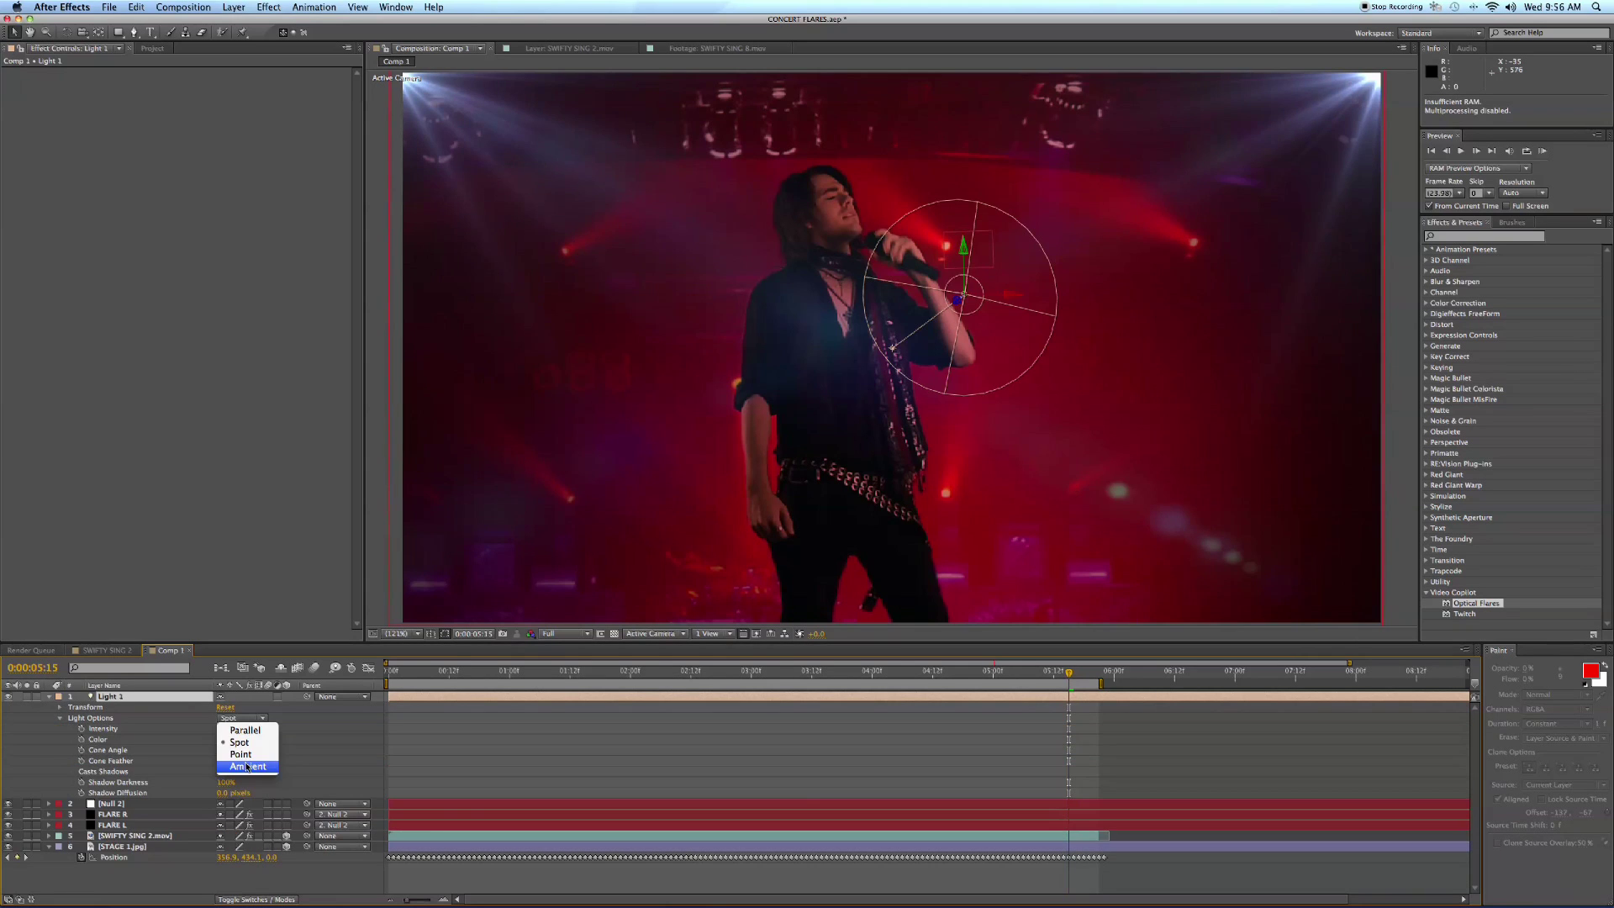
pyautogui.click(267, 768)
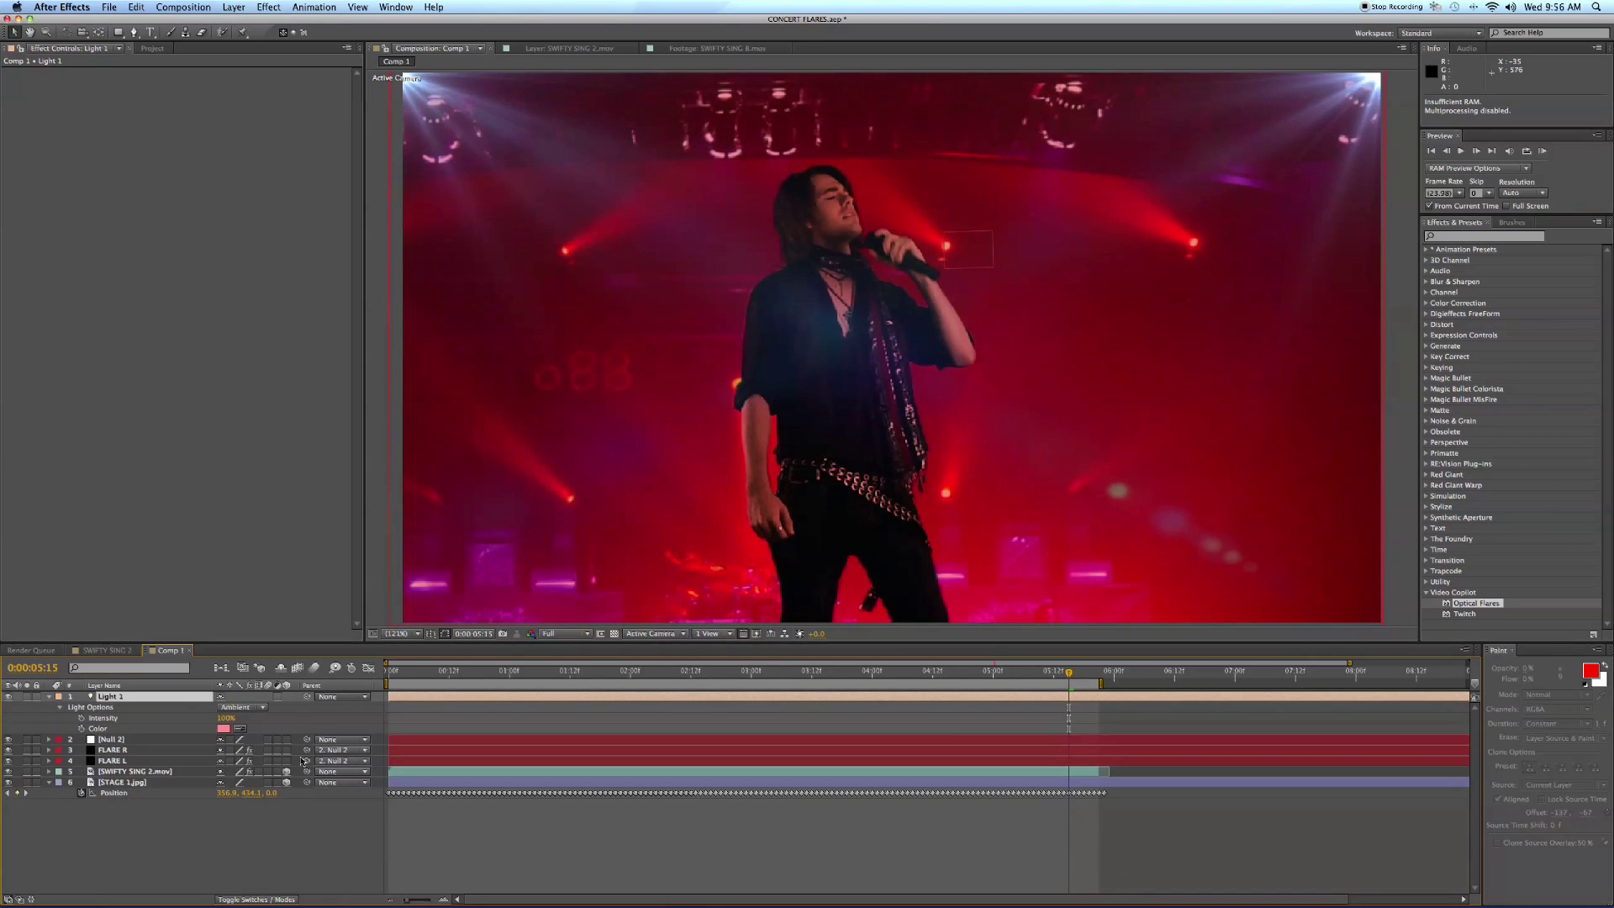
pyautogui.moveTo(225, 718); pyautogui.dragTo(238, 722)
# Step: Add a new adjustment layer above all the layers and apply the Fractal Noise effect to it
pyautogui.click(234, 7)
pyautogui.moveTo(239, 23)
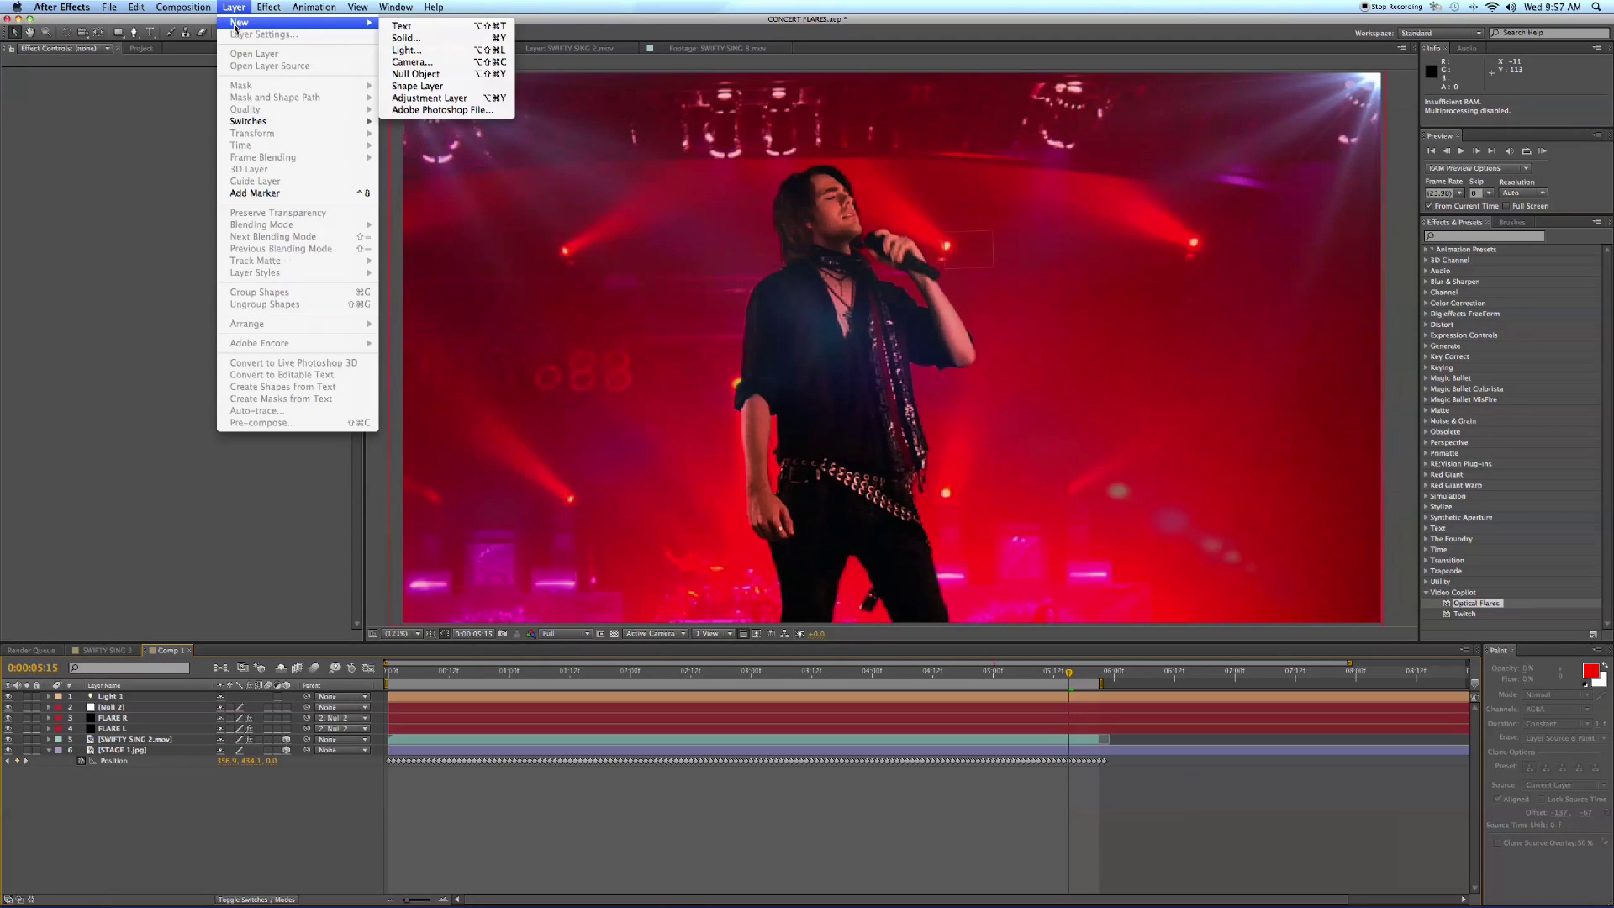
pyautogui.click(419, 101)
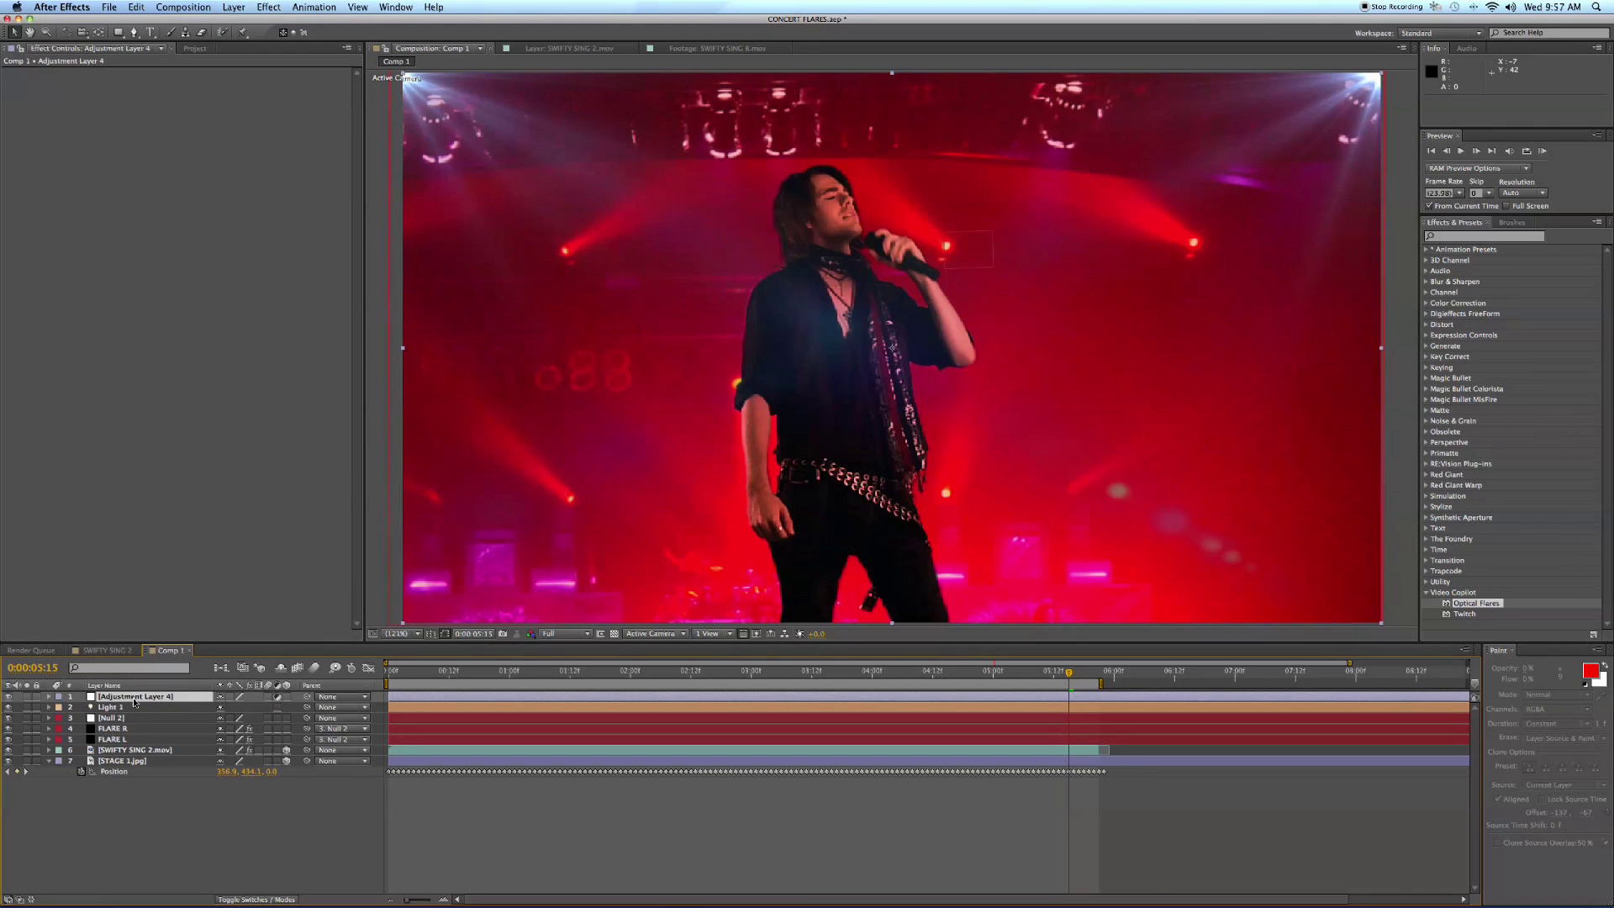
pyautogui.click(1484, 236)
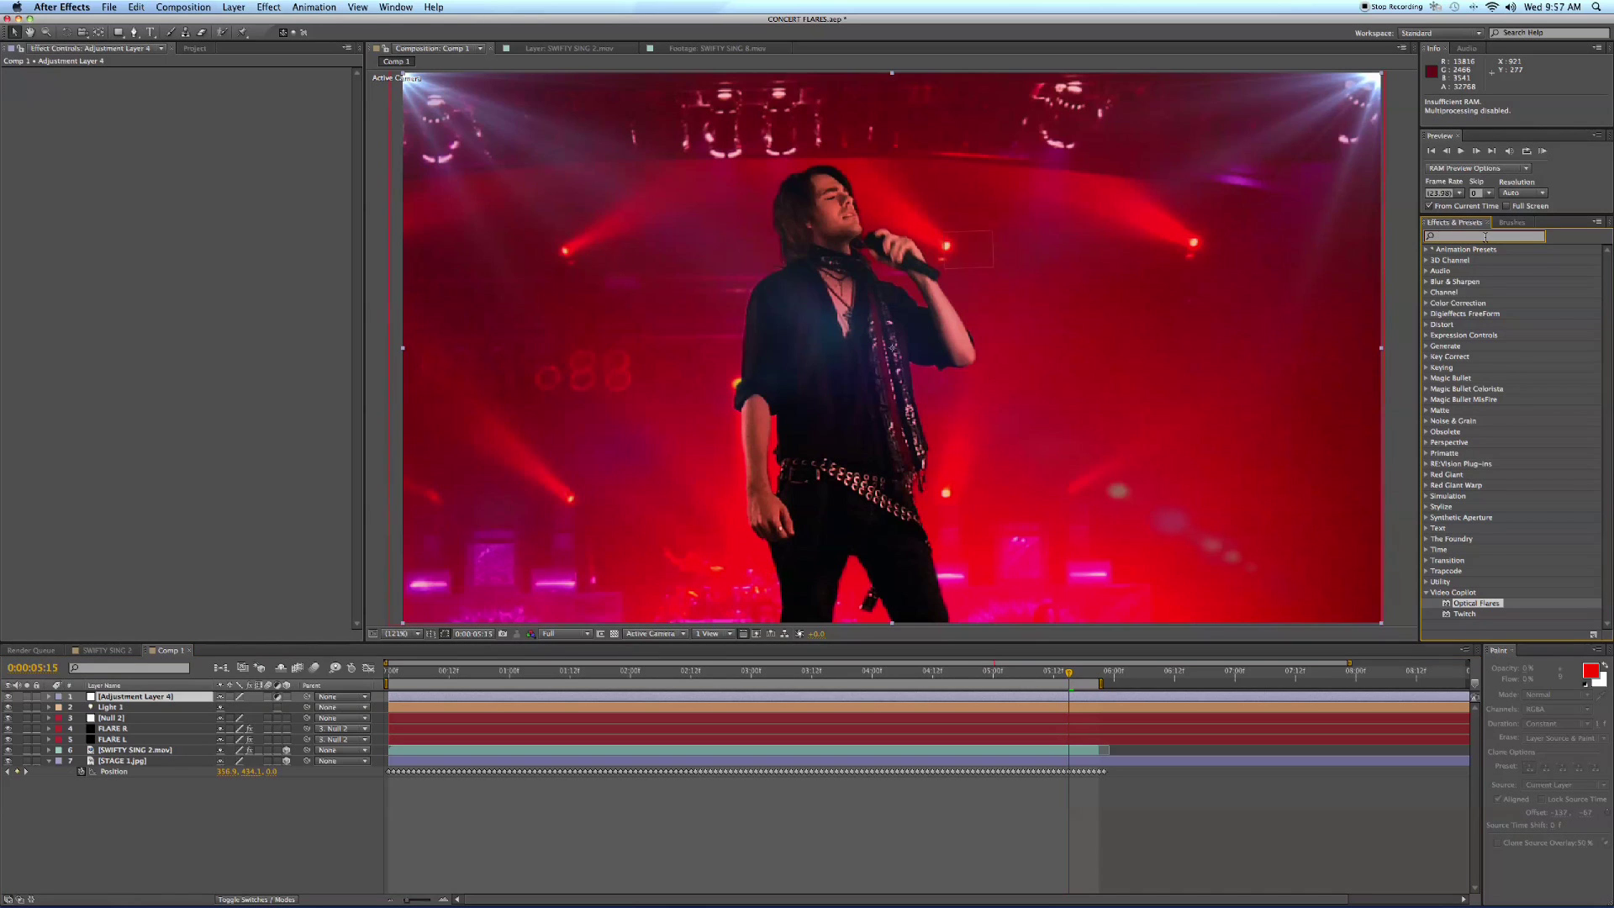
pyautogui.write('frac')
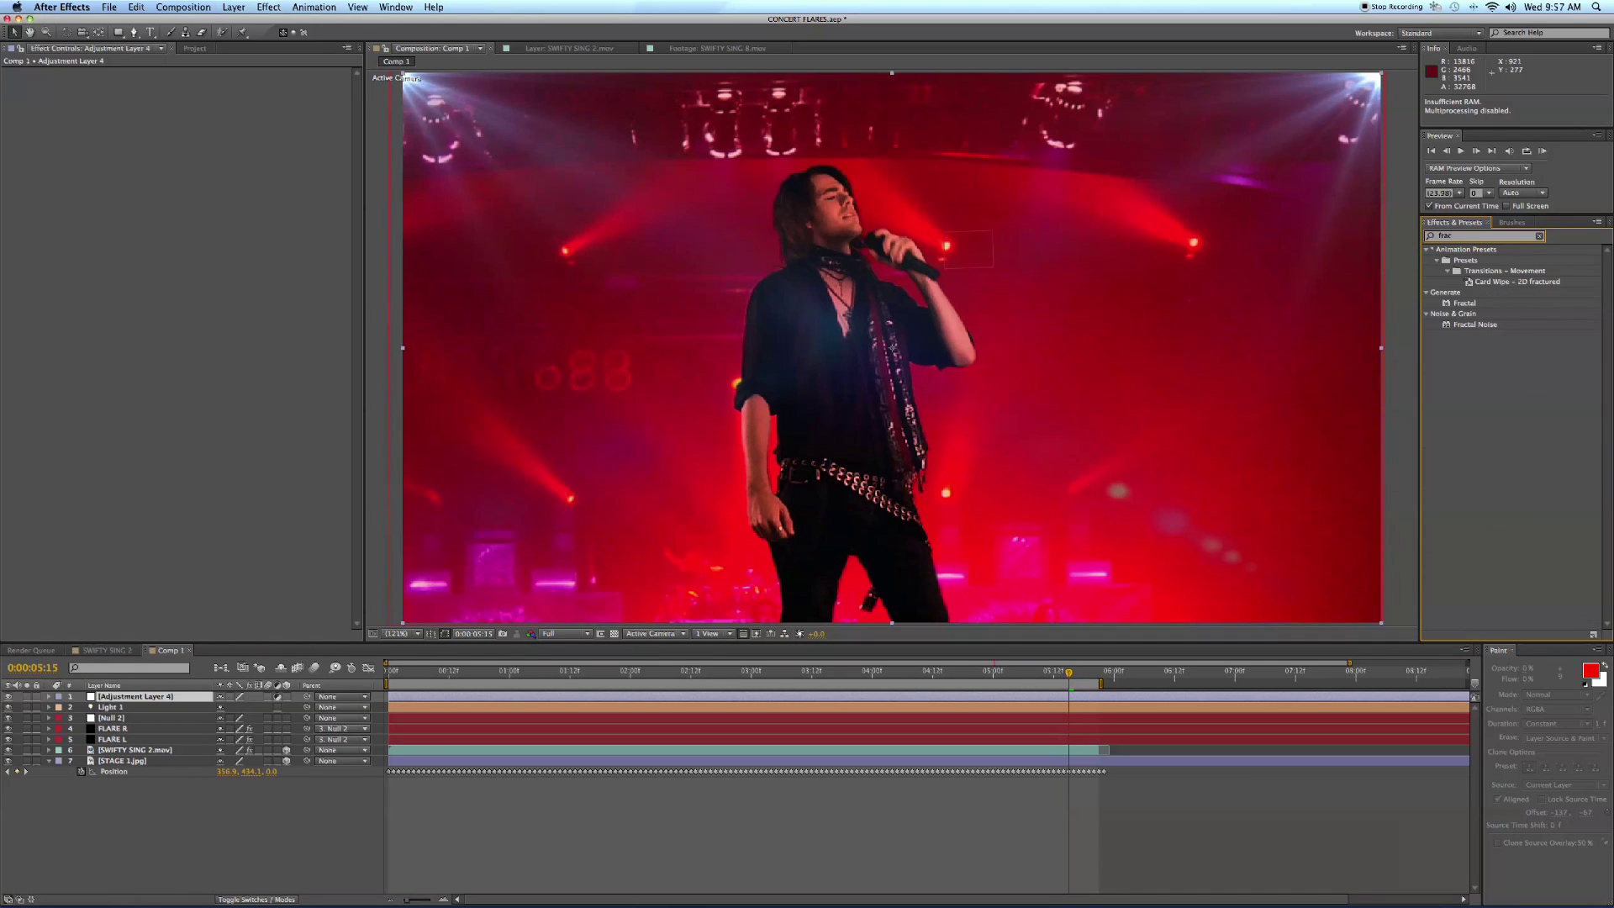
pyautogui.moveTo(1448, 327); pyautogui.dragTo(447, 697)
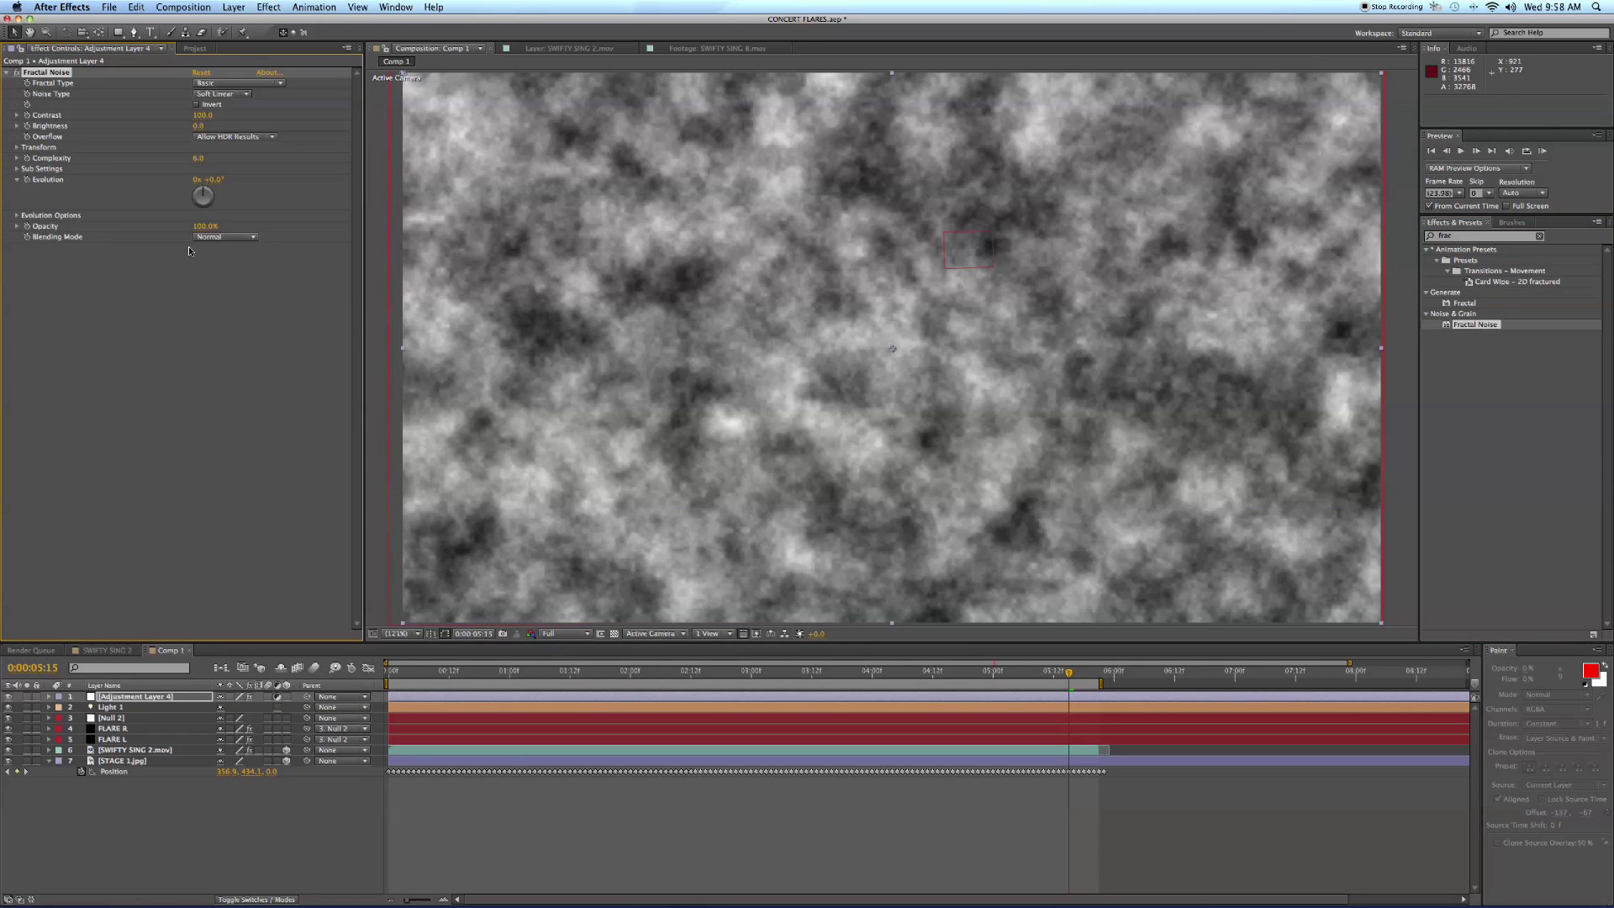
# Step: Set the Fractal Noise blending mode to Add and lower its opacity to about 13.5%
pyautogui.click(250, 237)
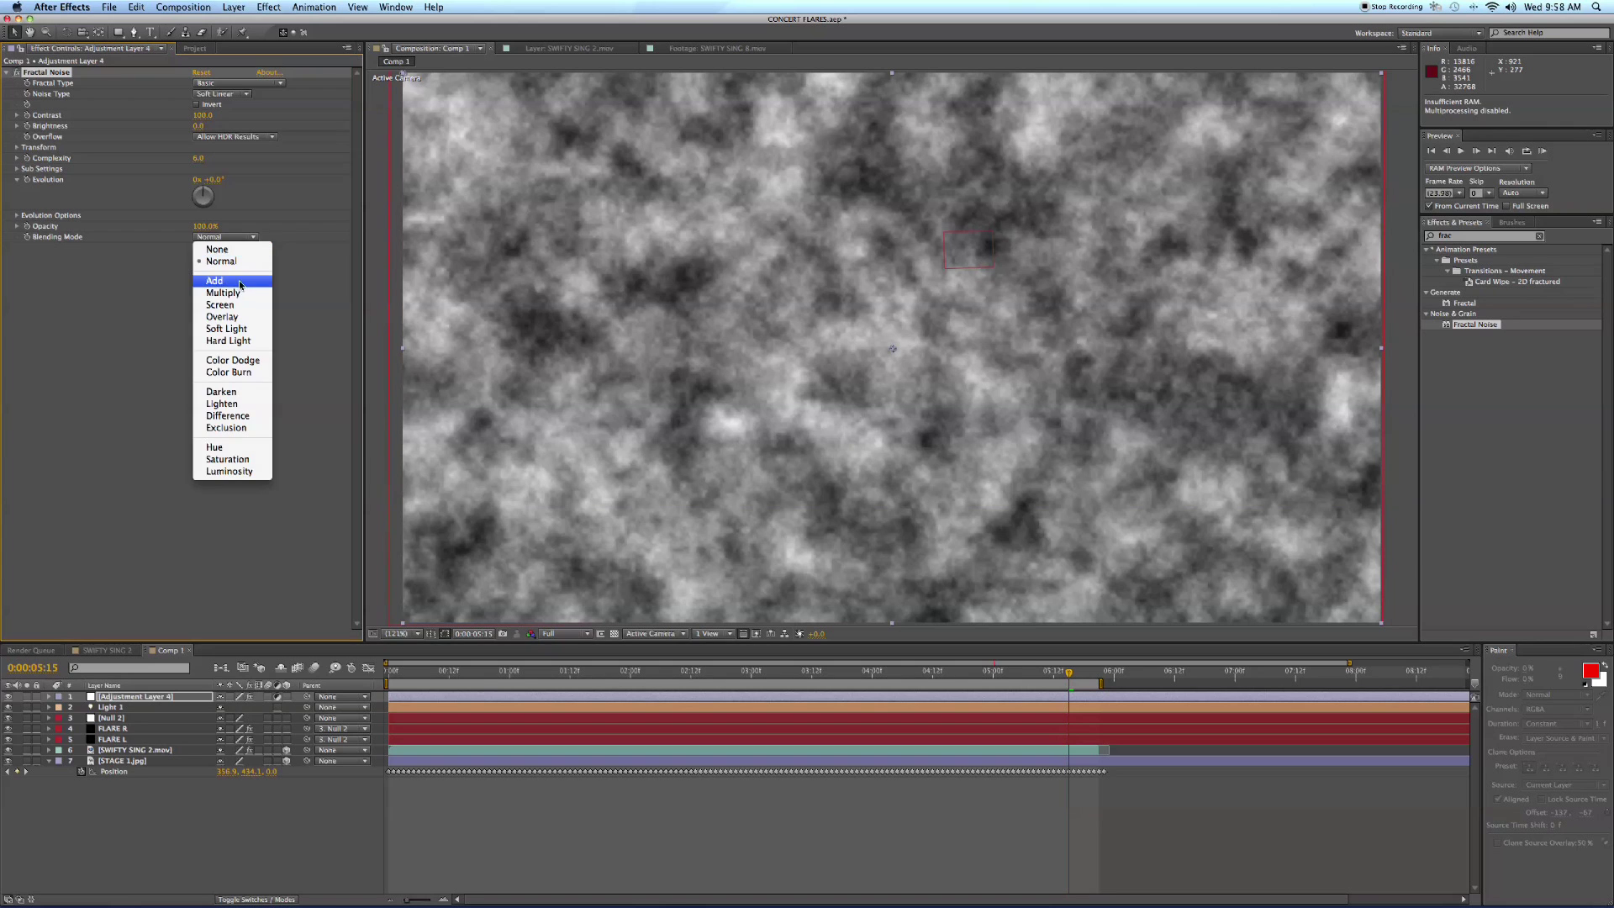
pyautogui.click(239, 283)
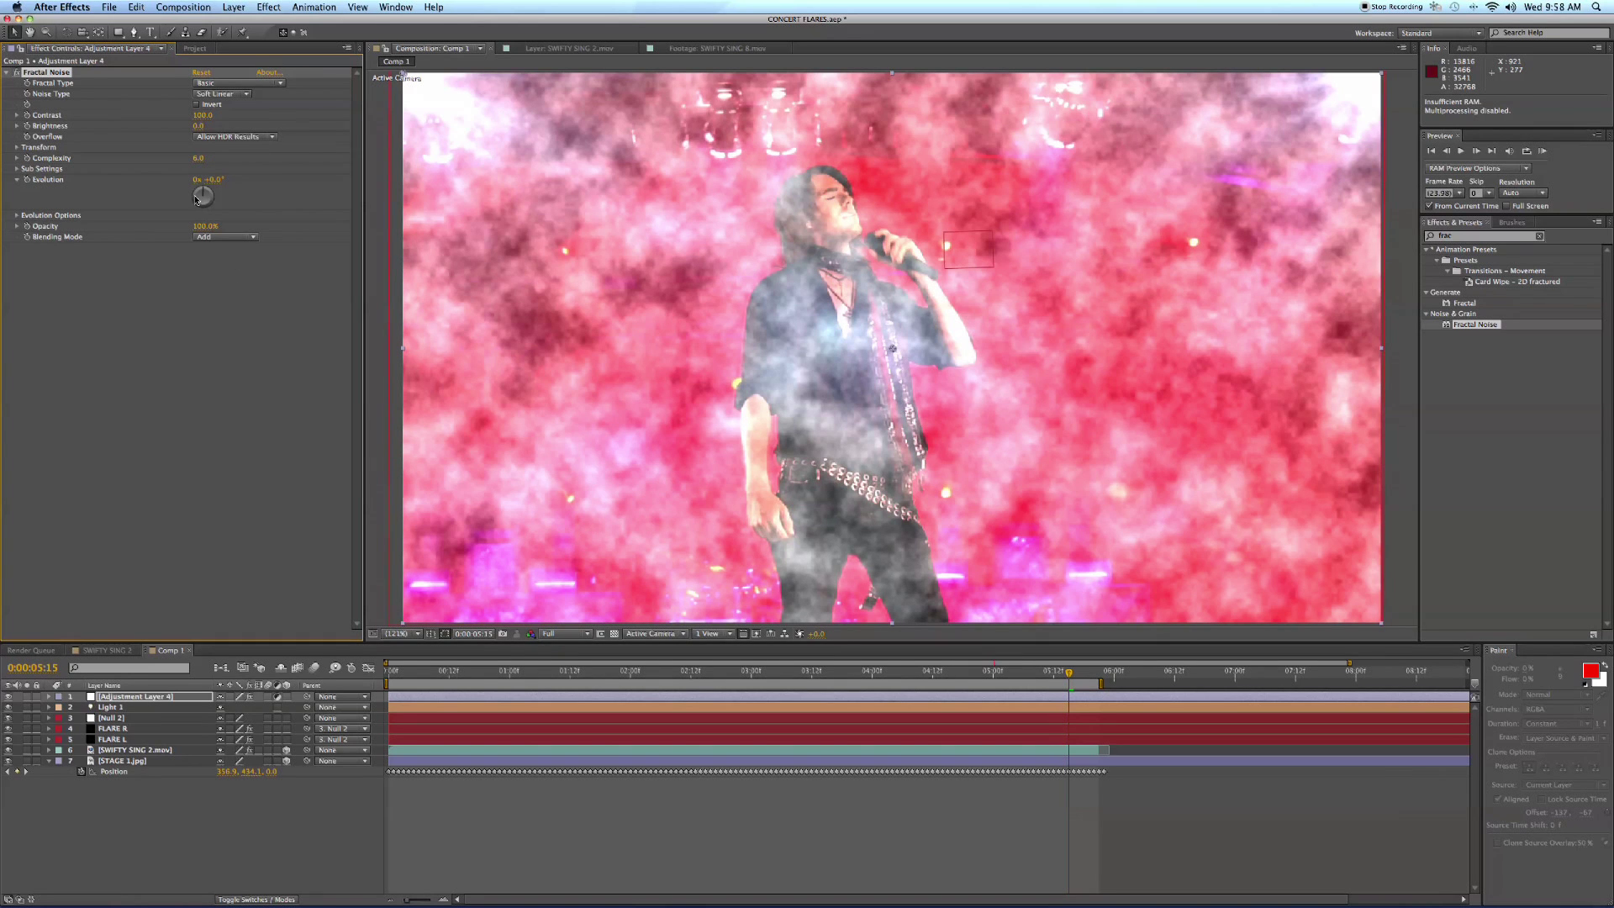
pyautogui.click(49, 227)
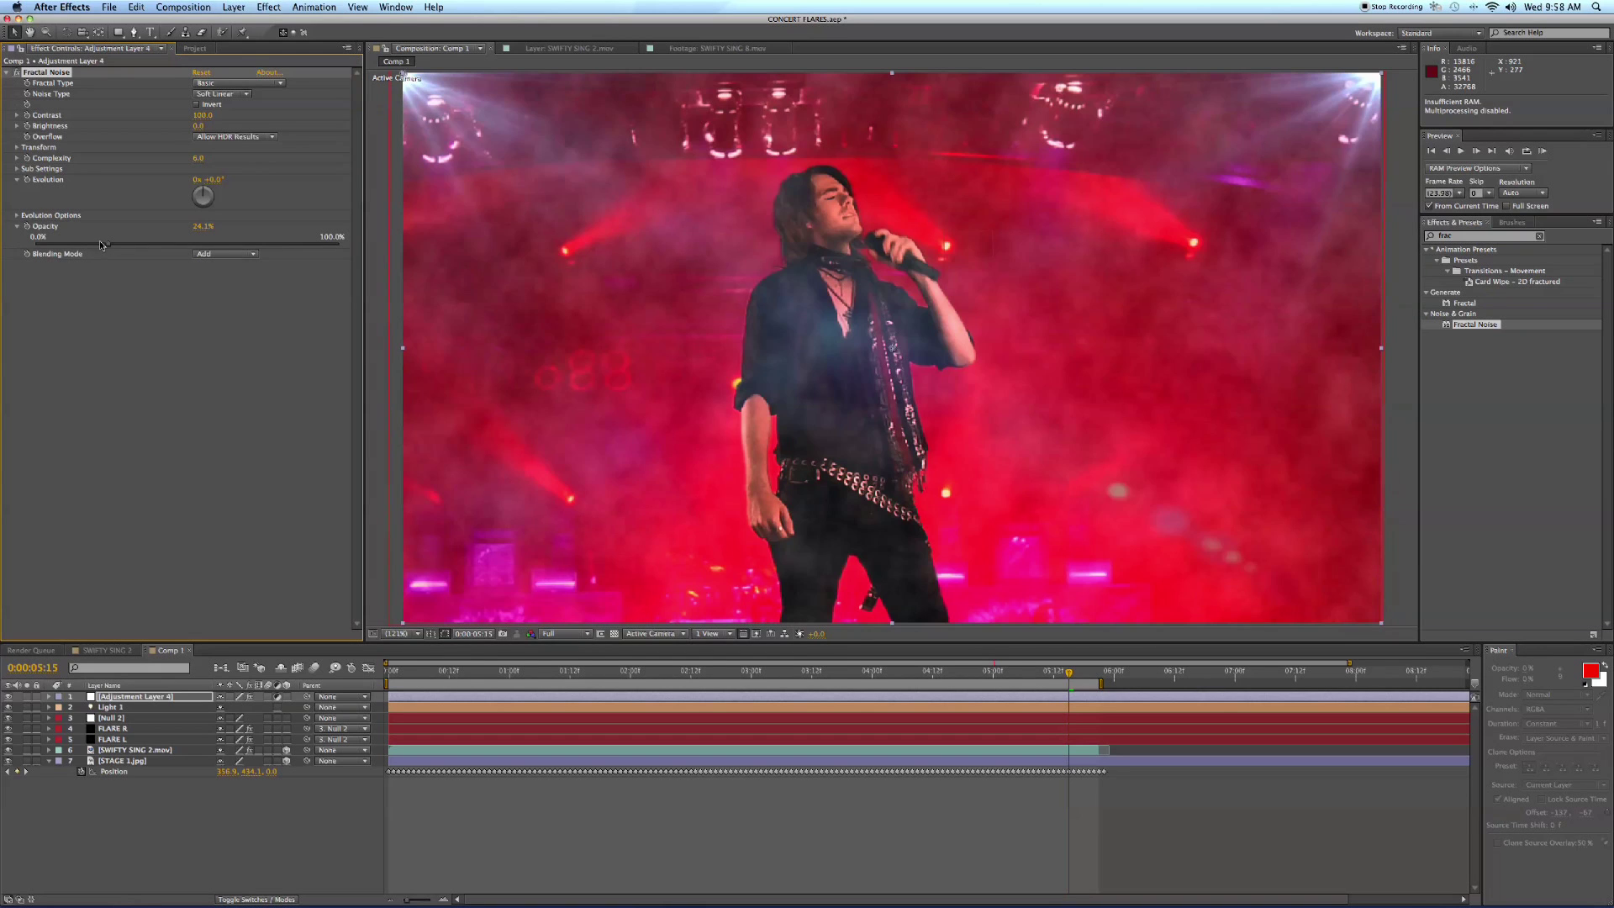
pyautogui.moveTo(100, 245); pyautogui.dragTo(73, 246)
pyautogui.moveTo(1082, 673); pyautogui.dragTo(1096, 675)
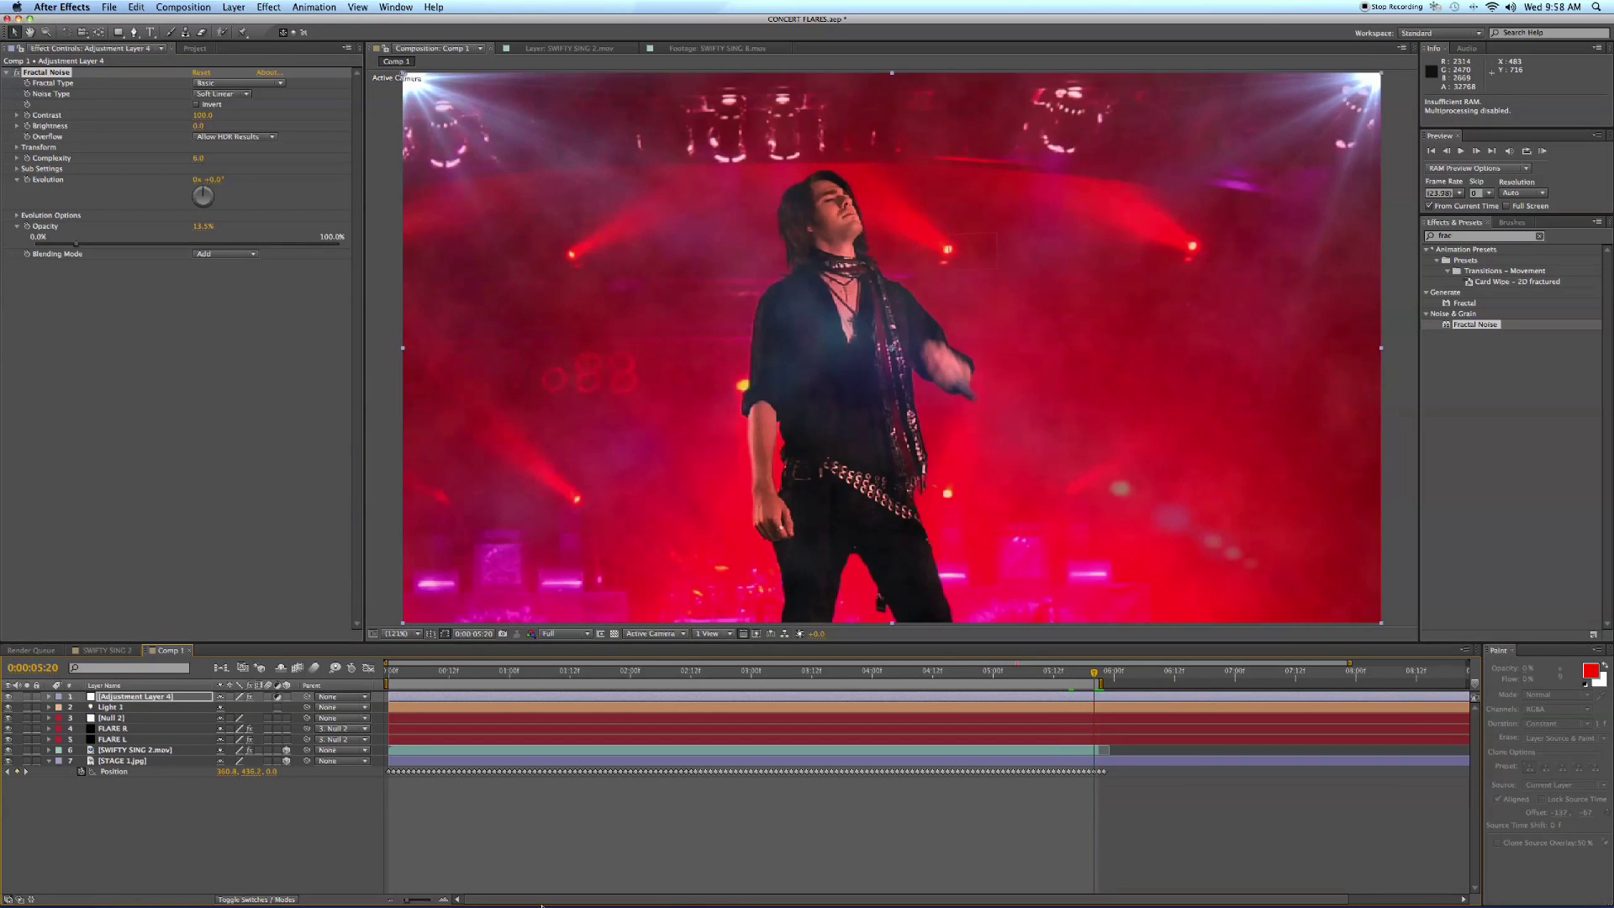
# Step: Rename the adjustment layer as FOG
pyautogui.click(133, 698)
pyautogui.press('Return')
pyautogui.write('FOG')
pyautogui.press('Return')
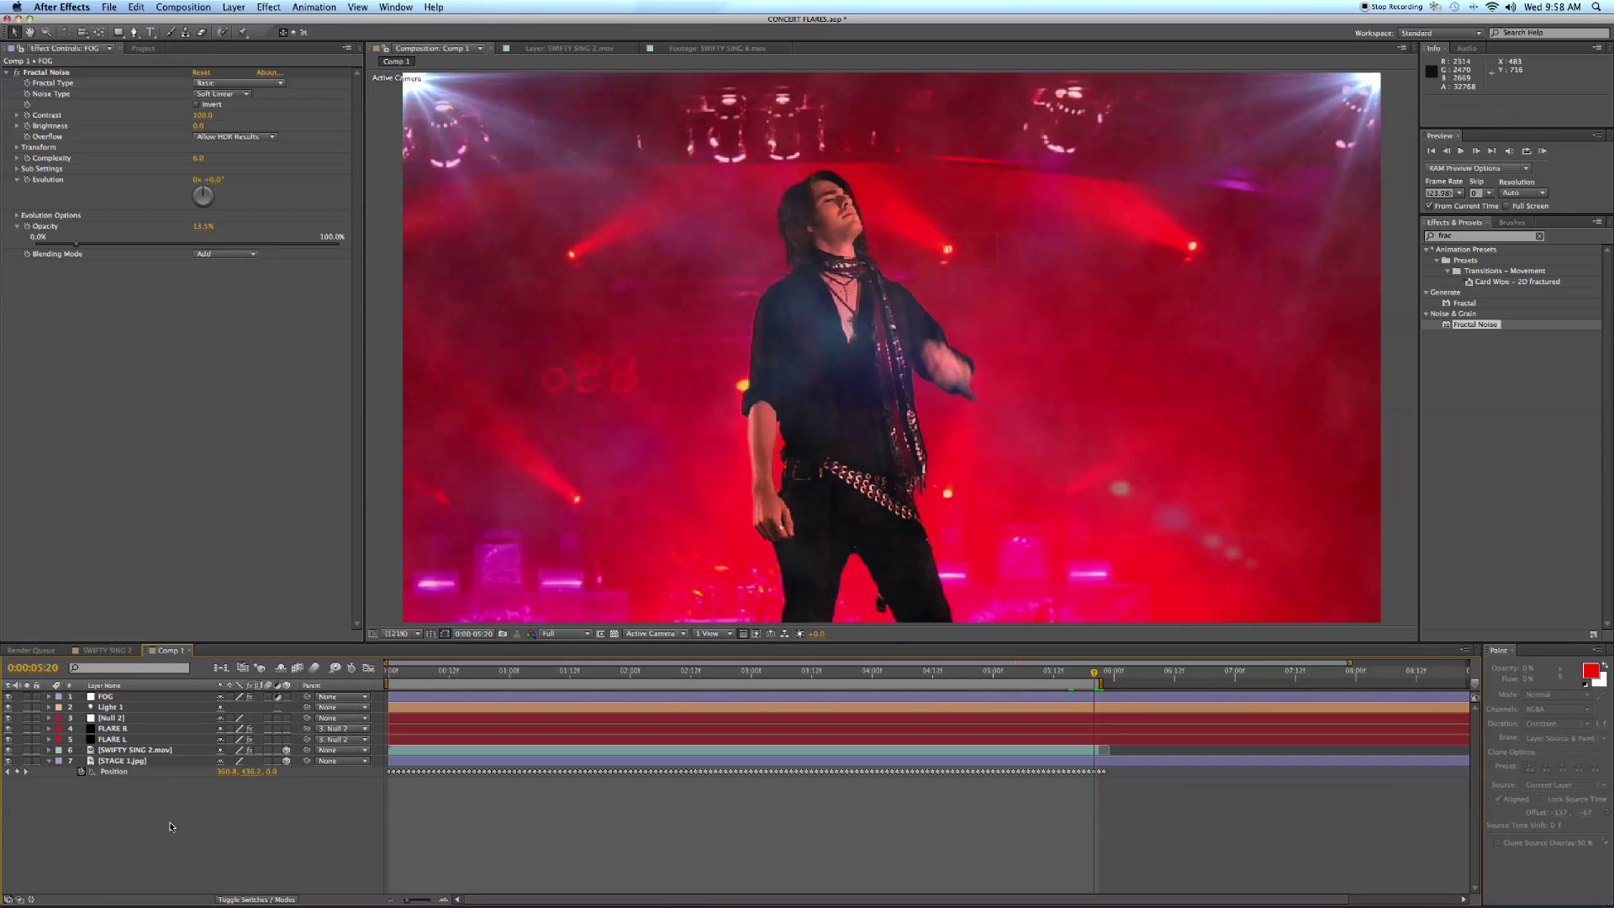
# Step: Drive the FOG layer's Fractal Noise Evolution with the expression time*200 and render a RAM preview
pyautogui.moveTo(99, 697); pyautogui.dragTo(118, 695)
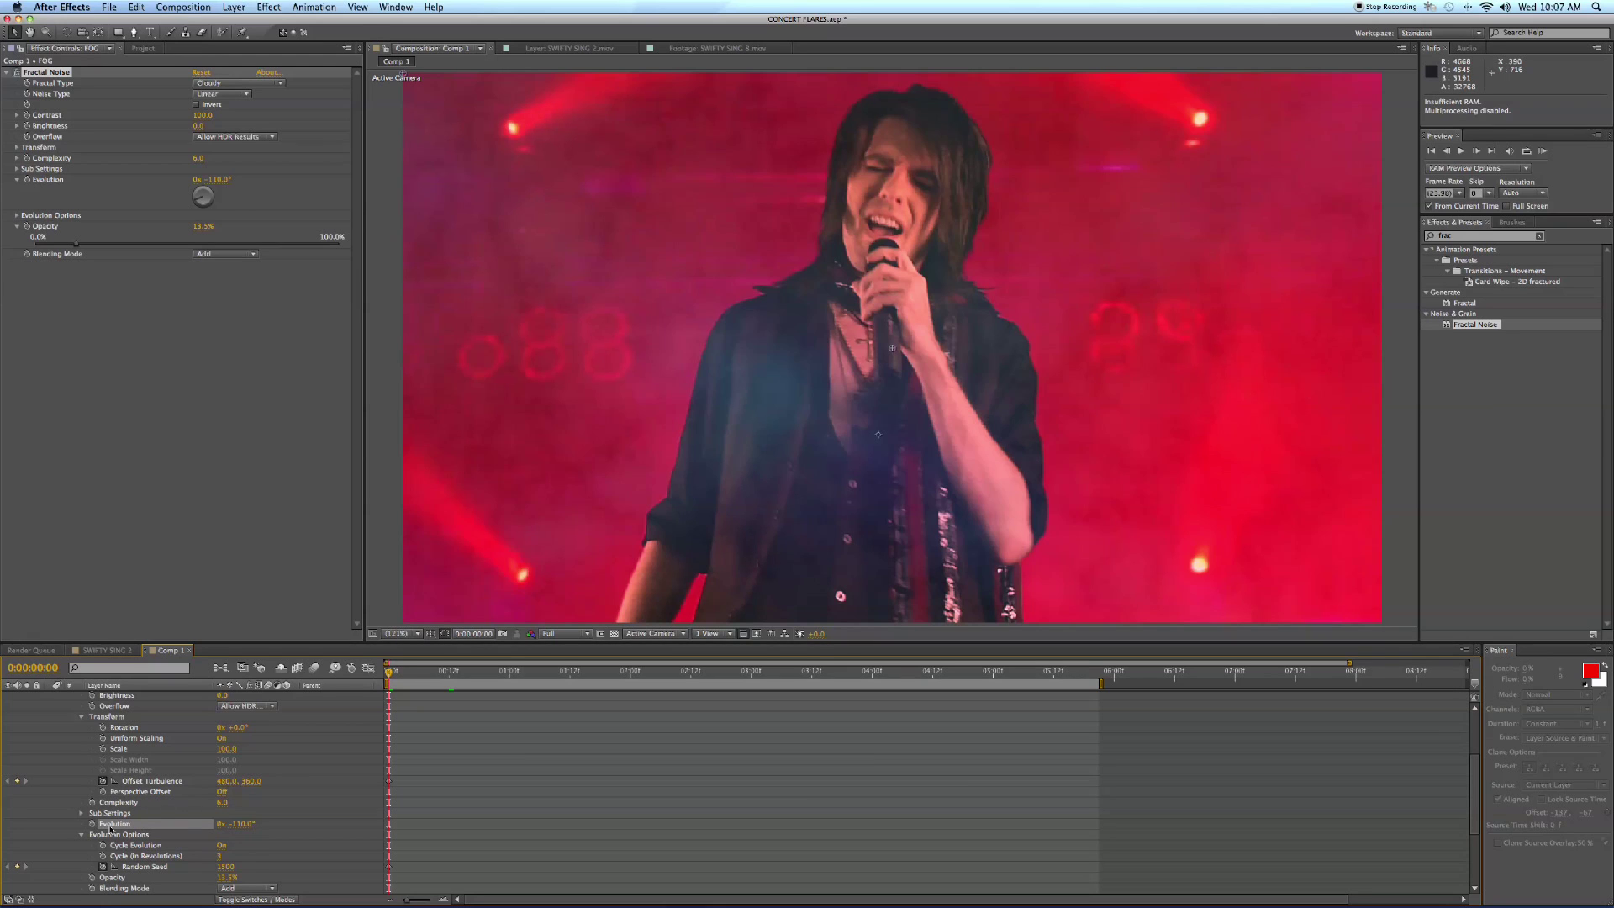
pyautogui.keyDown('alt'); pyautogui.click(94, 825); pyautogui.keyUp('alt')
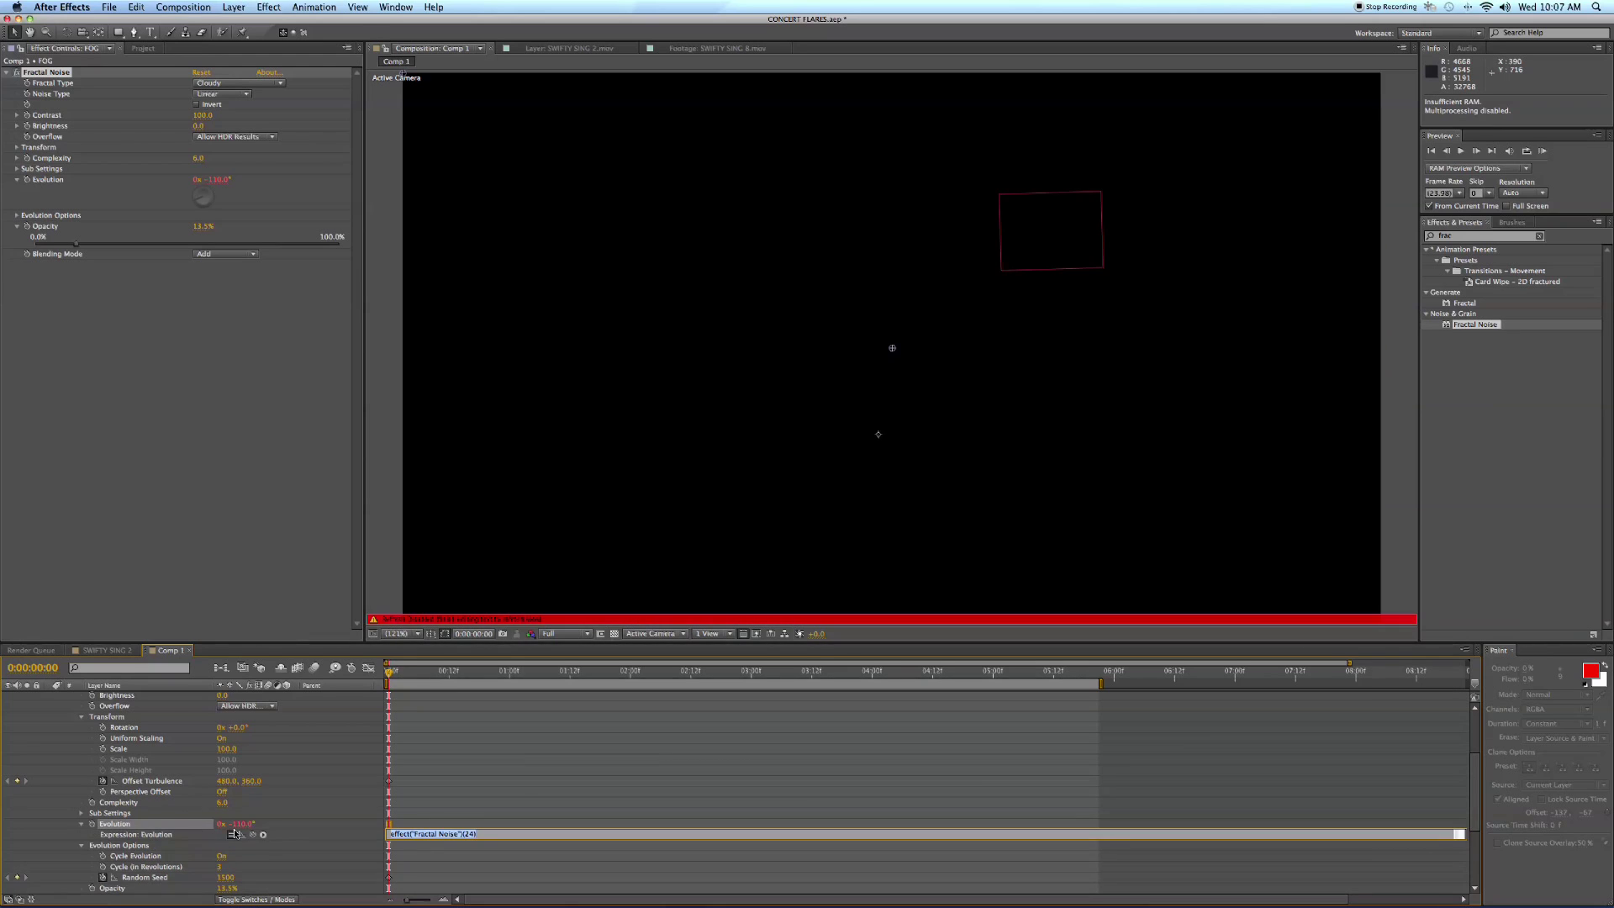
pyautogui.write('tim')
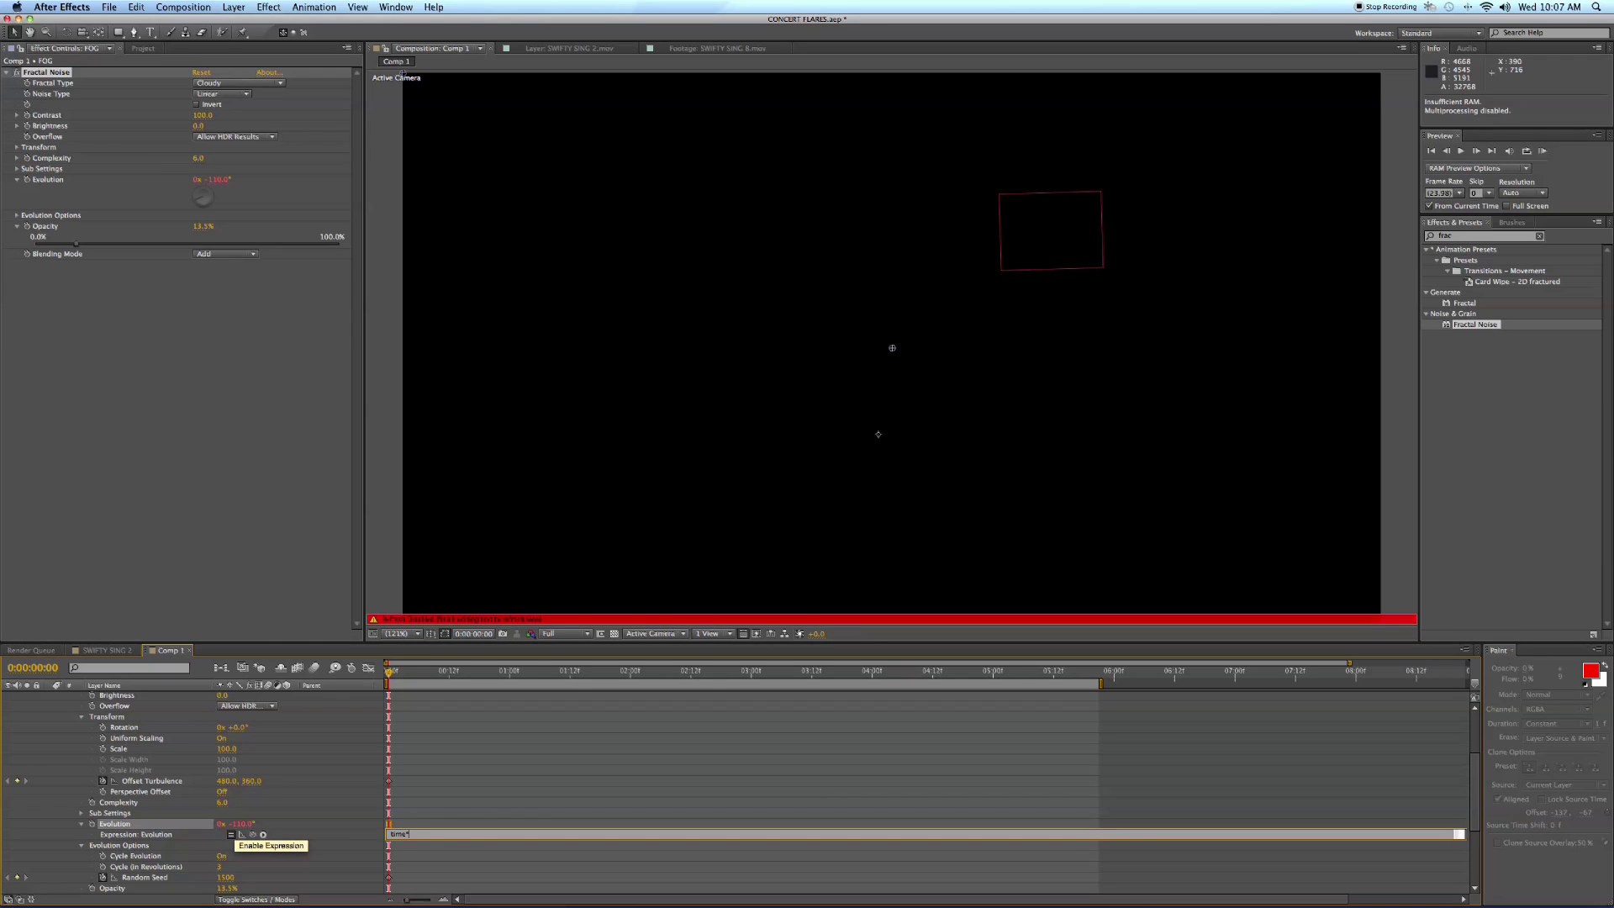
pyautogui.write('e*200')
pyautogui.click(355, 850)
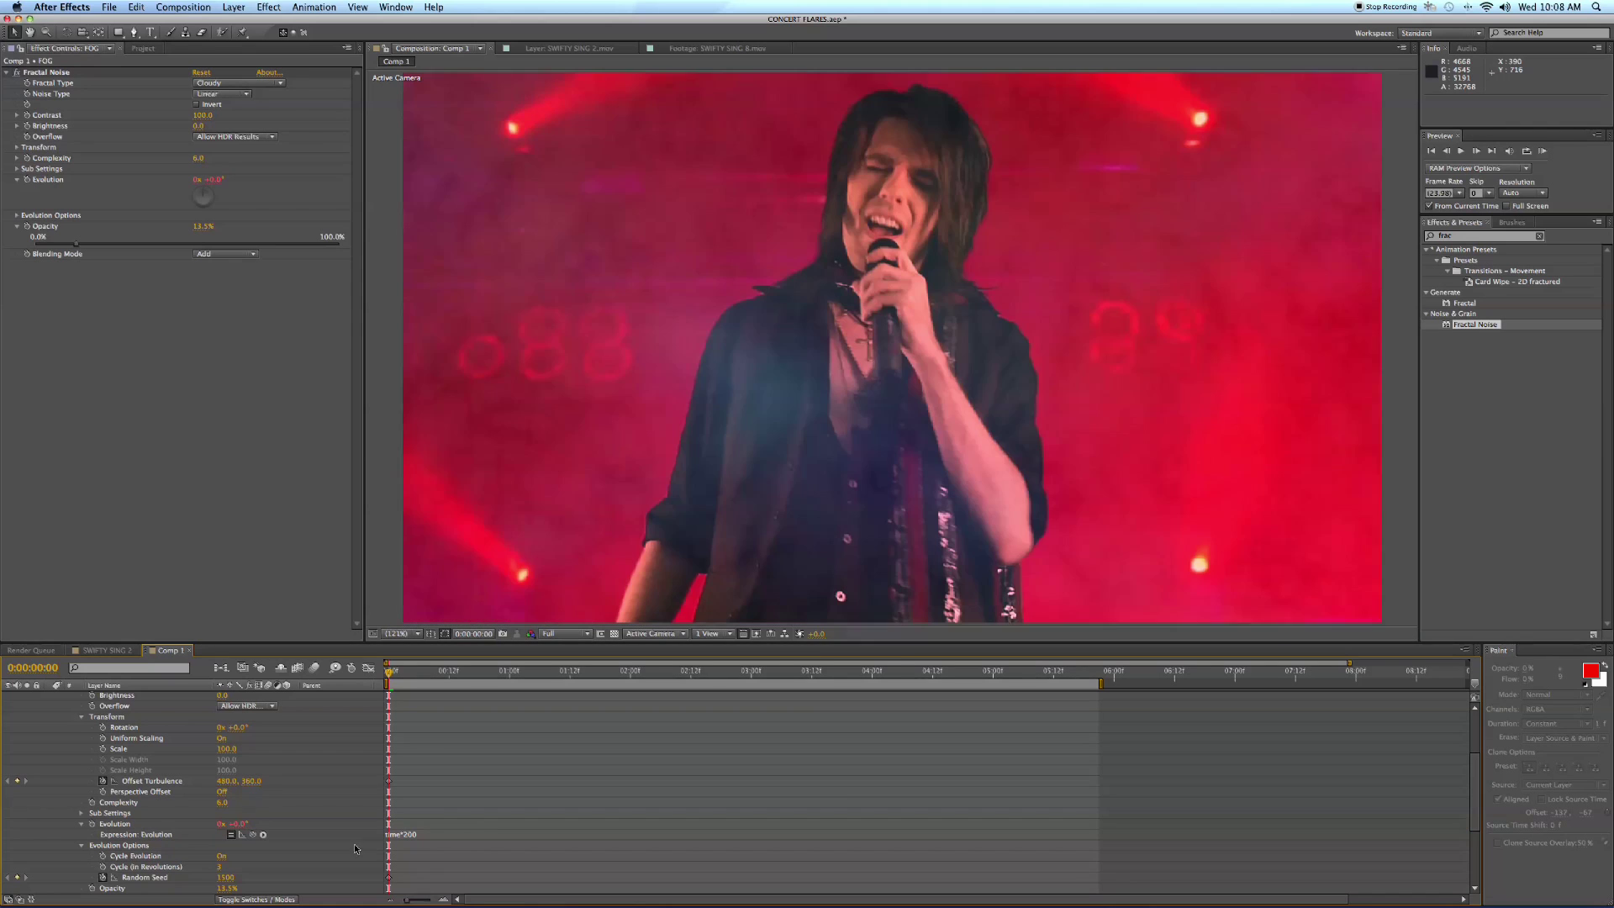
pyautogui.press('KP_0')
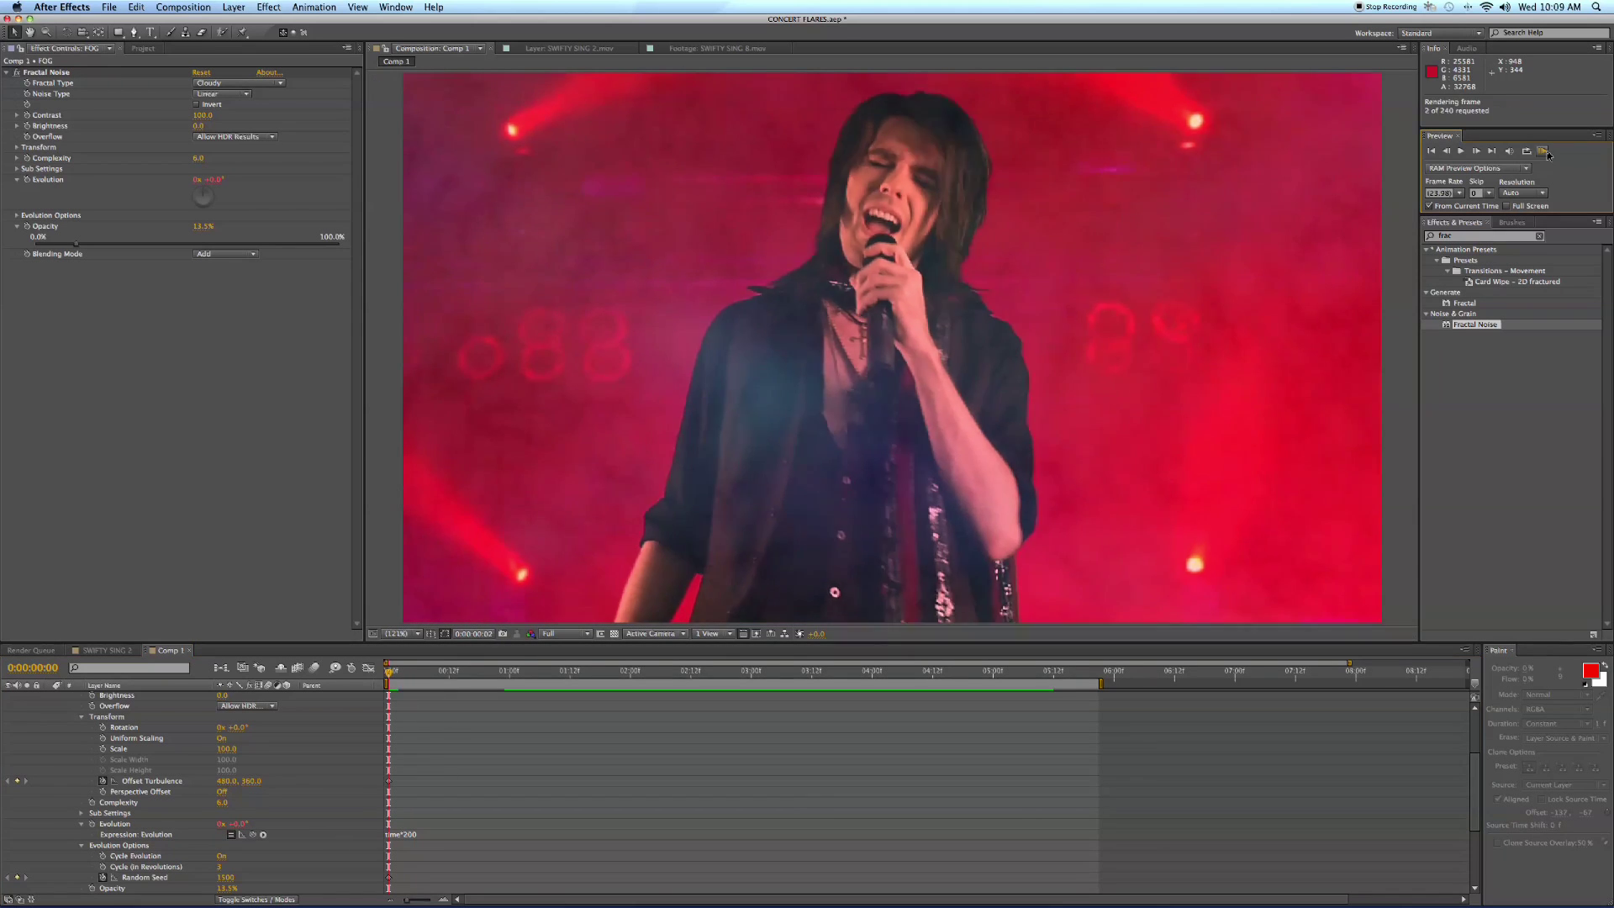